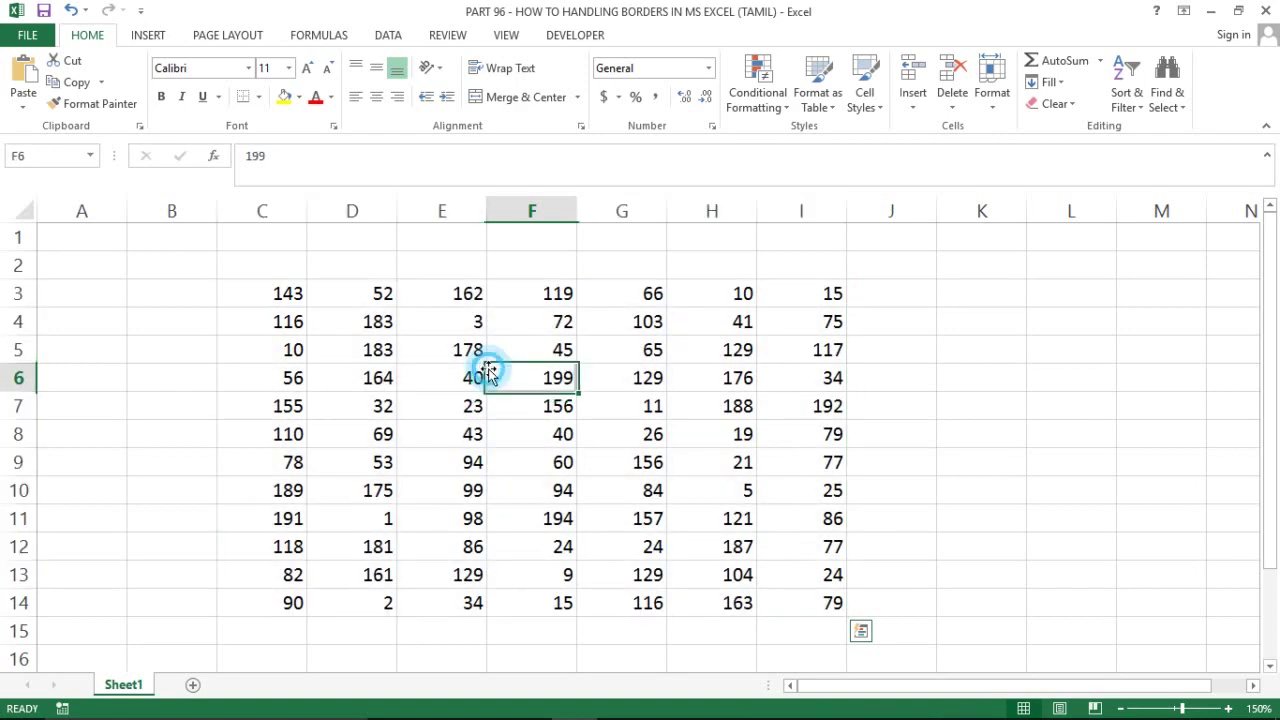
Try applying All Borders to the whole number table in C3:I14, and deselect the table to view the lines.
left_click(260, 289)
key("ctrl+a")
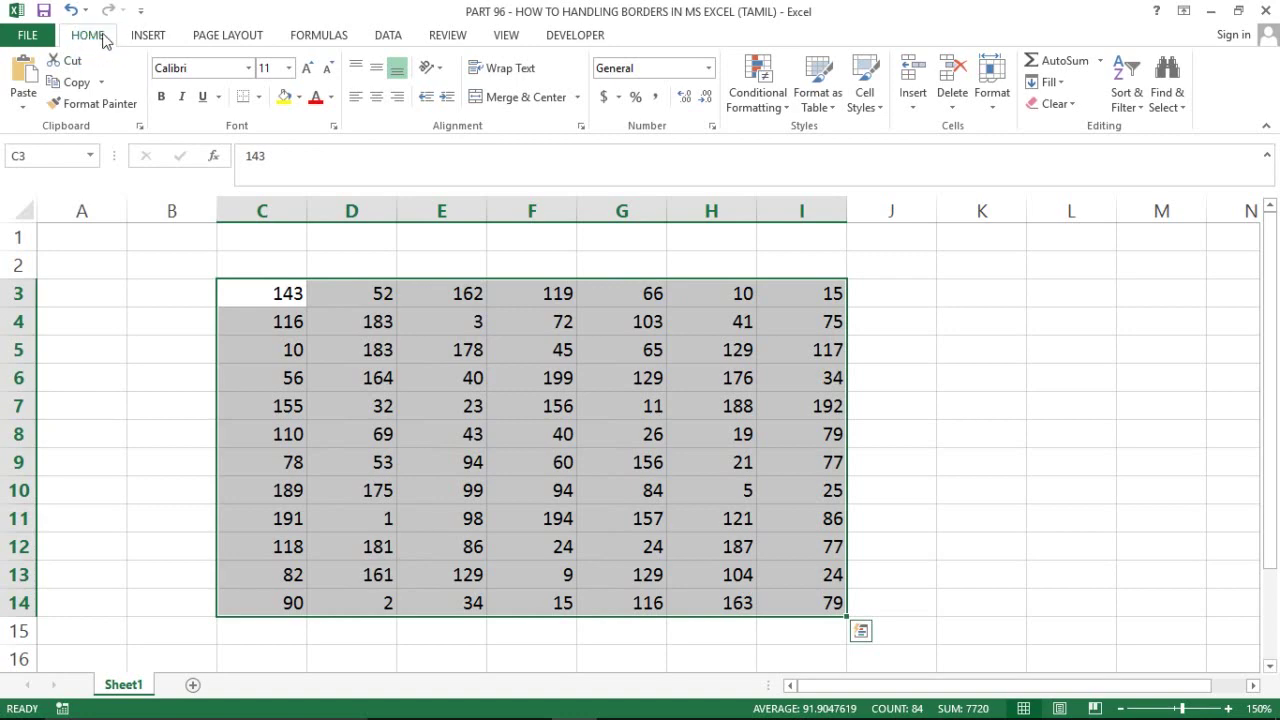
left_click(258, 97)
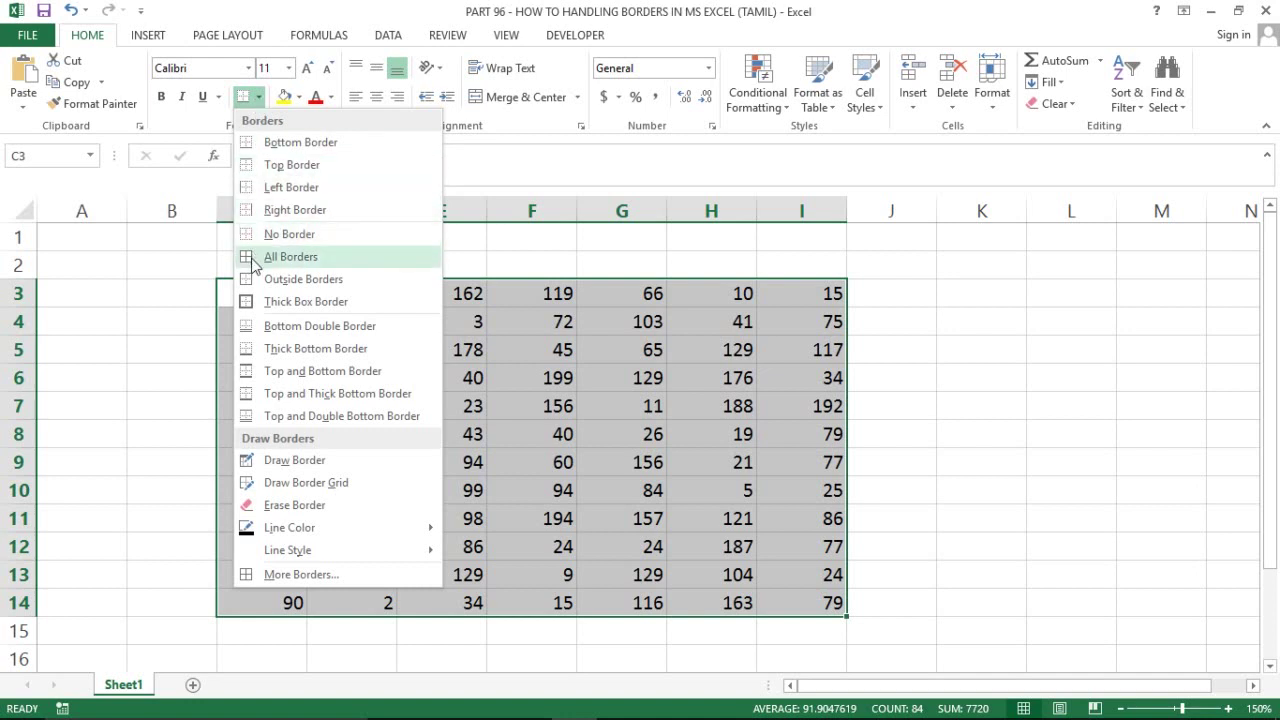
left_click(252, 258)
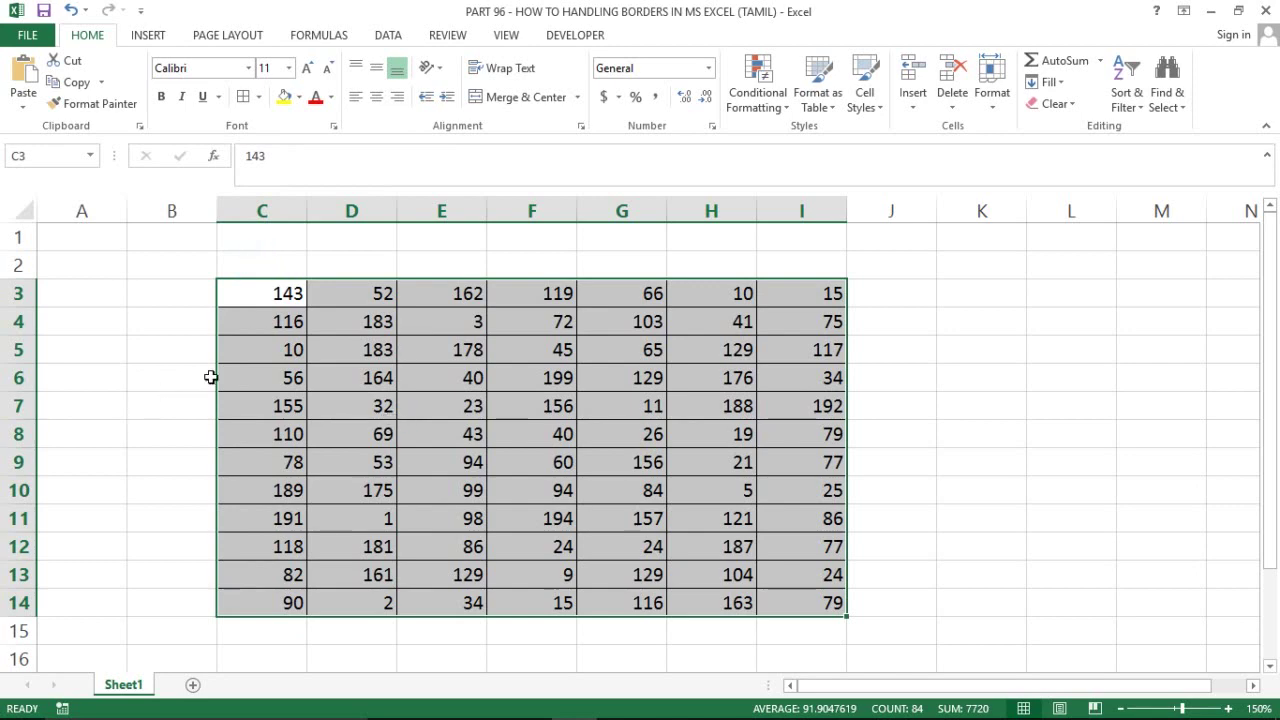
left_click(124, 331)
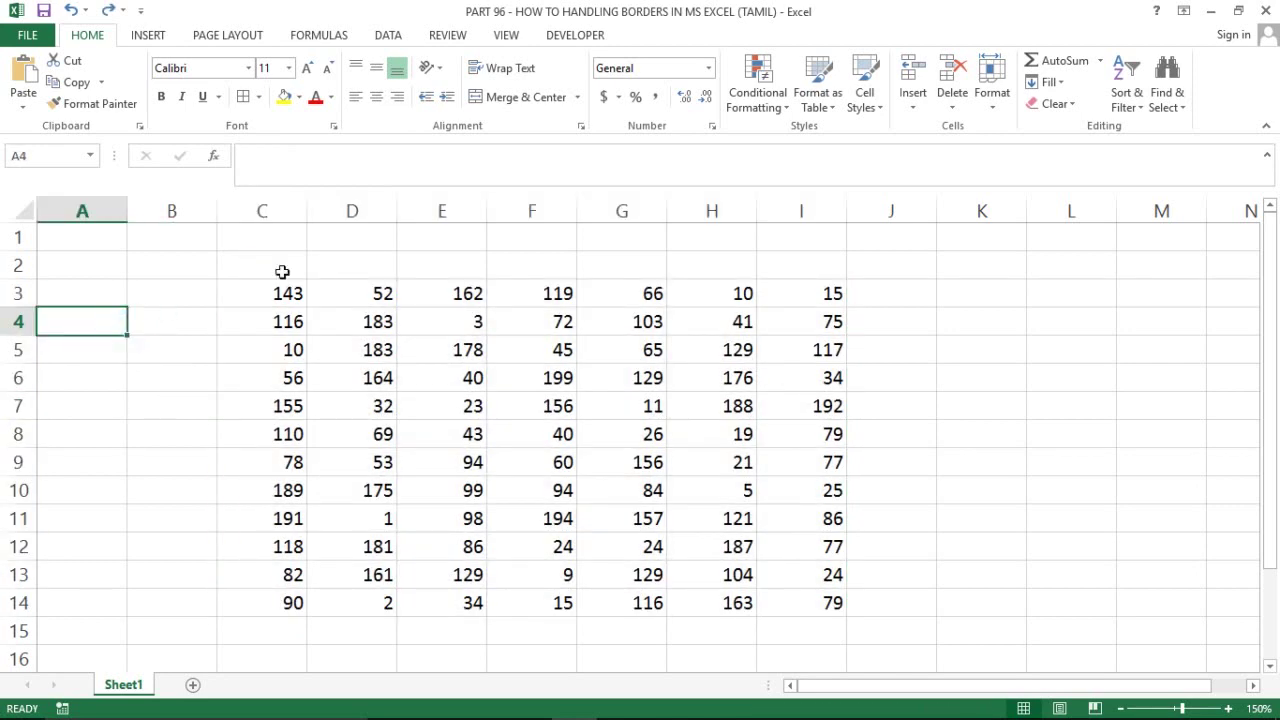
left_click(288, 272)
left_click(129, 243)
mouse_move(125, 243)
left_mouse_down()
mouse_move(82, 405)
mouse_move(172, 460)
mouse_move(442, 460)
mouse_move(262, 290)
left_mouse_up()
left_click(262, 293)
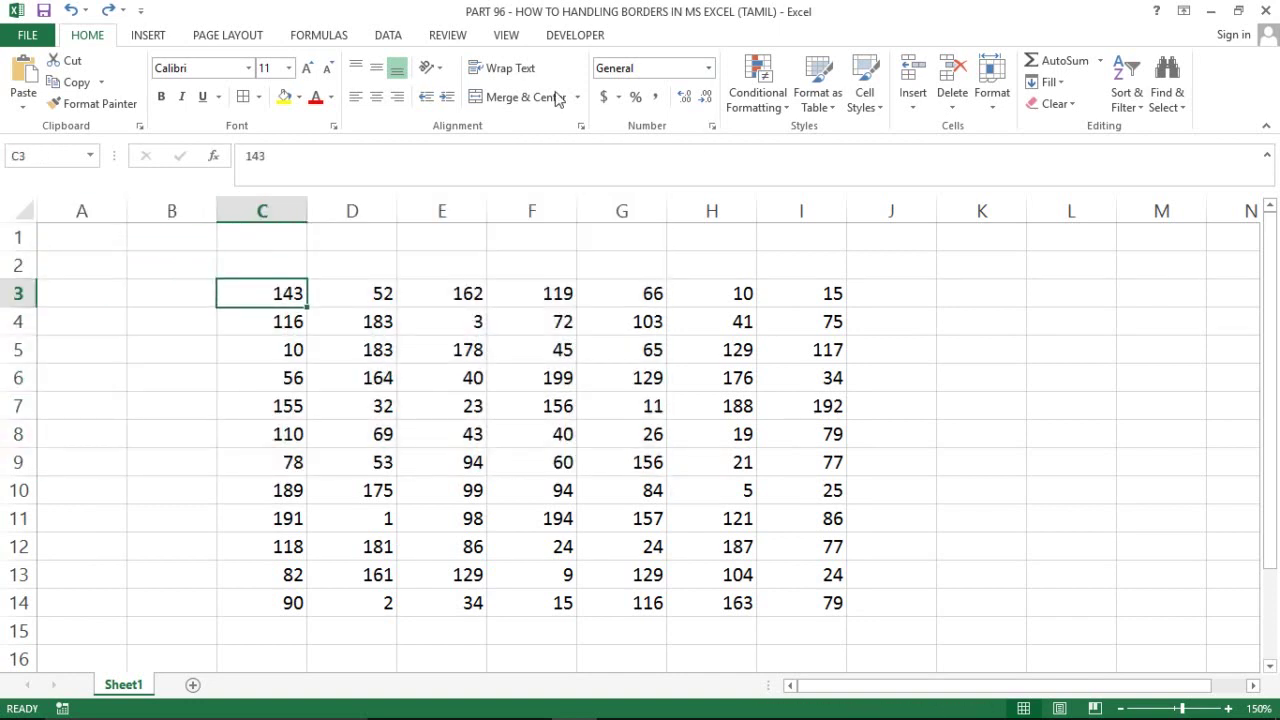
Hide the worksheet gridlines so that only applied cell borders are displayed around the data.
left_click(510, 38)
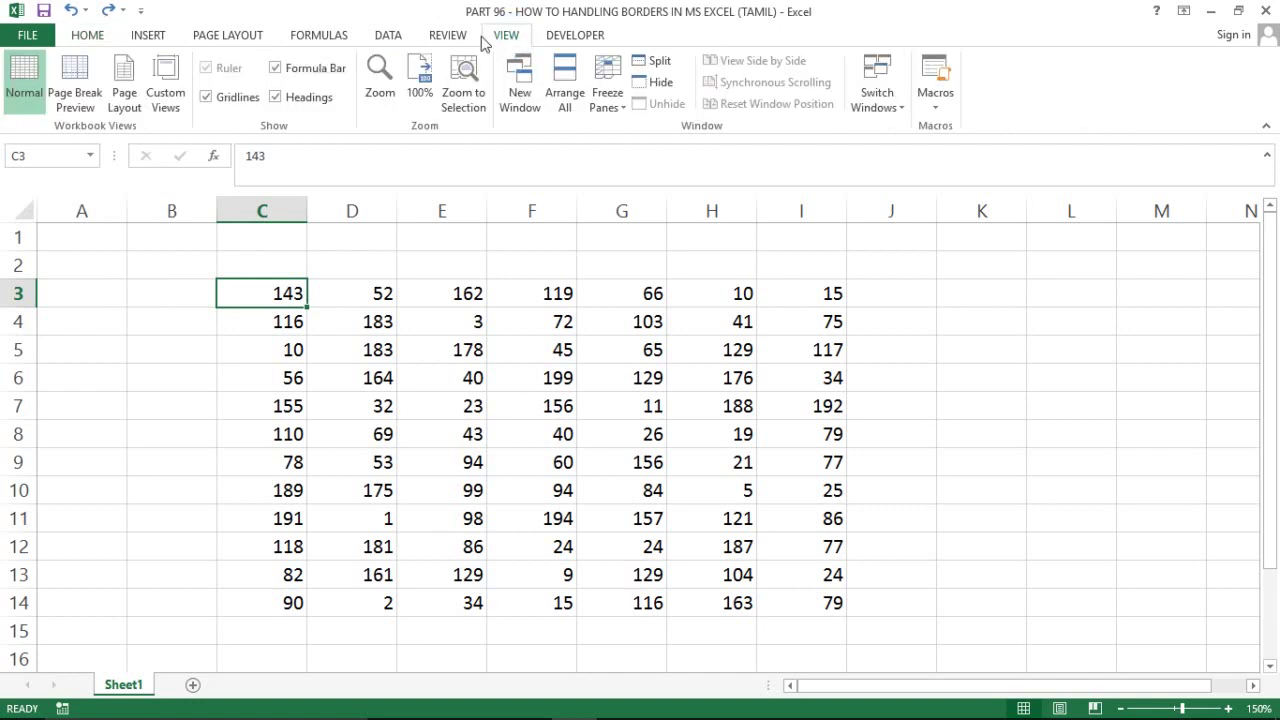
left_click(207, 97)
left_click(188, 248)
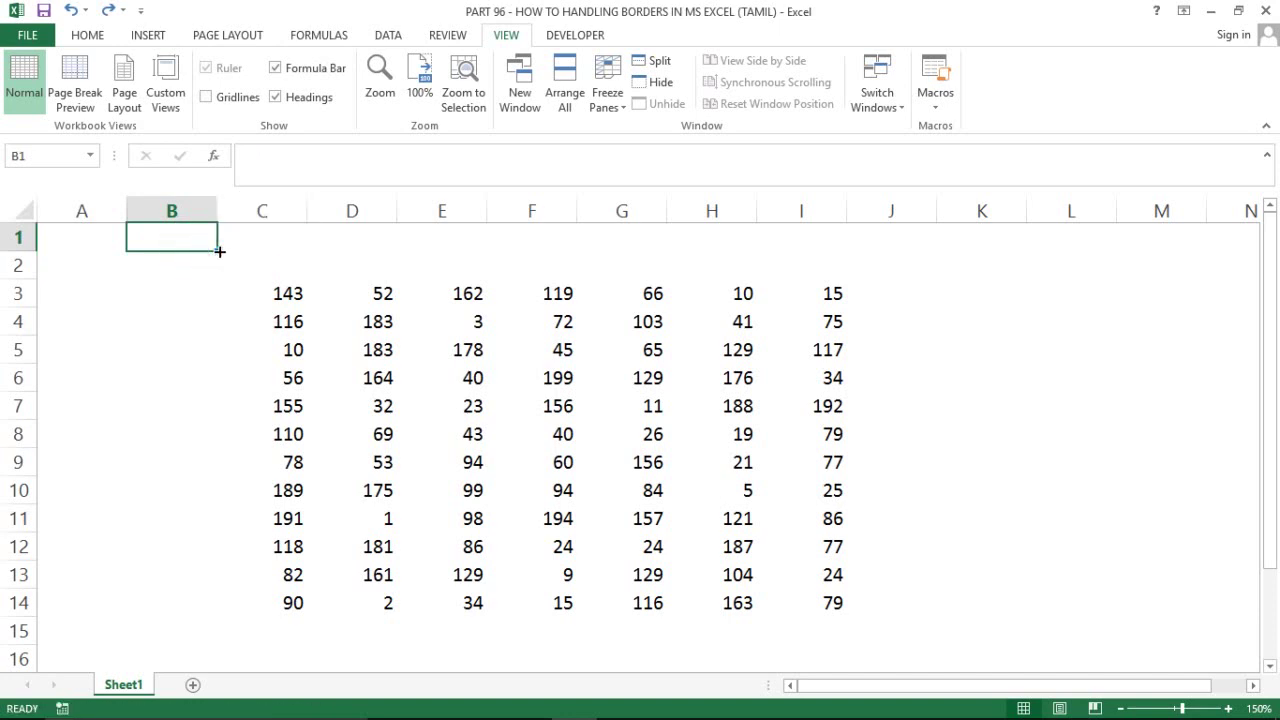
key("Right")
key("Right")
key("Left")
key("Down")
key("Down")
key("ctrl+shift+Down")
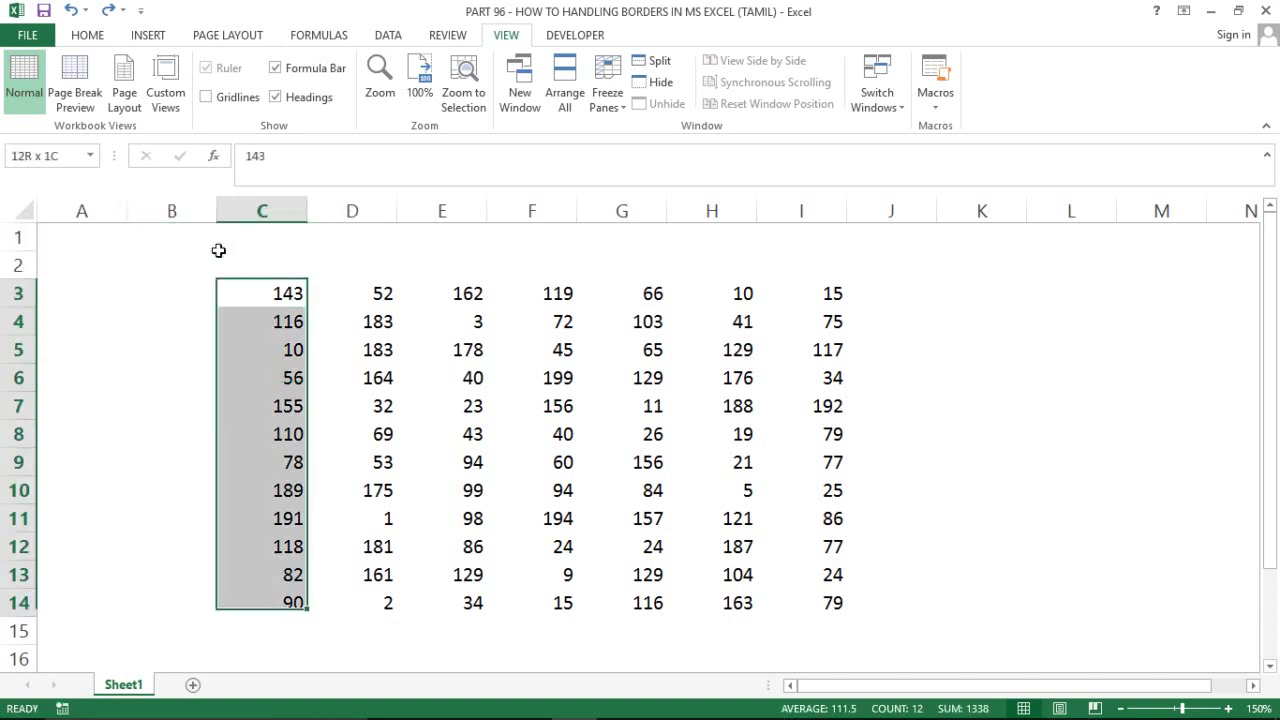
key("ctrl+shift+Right")
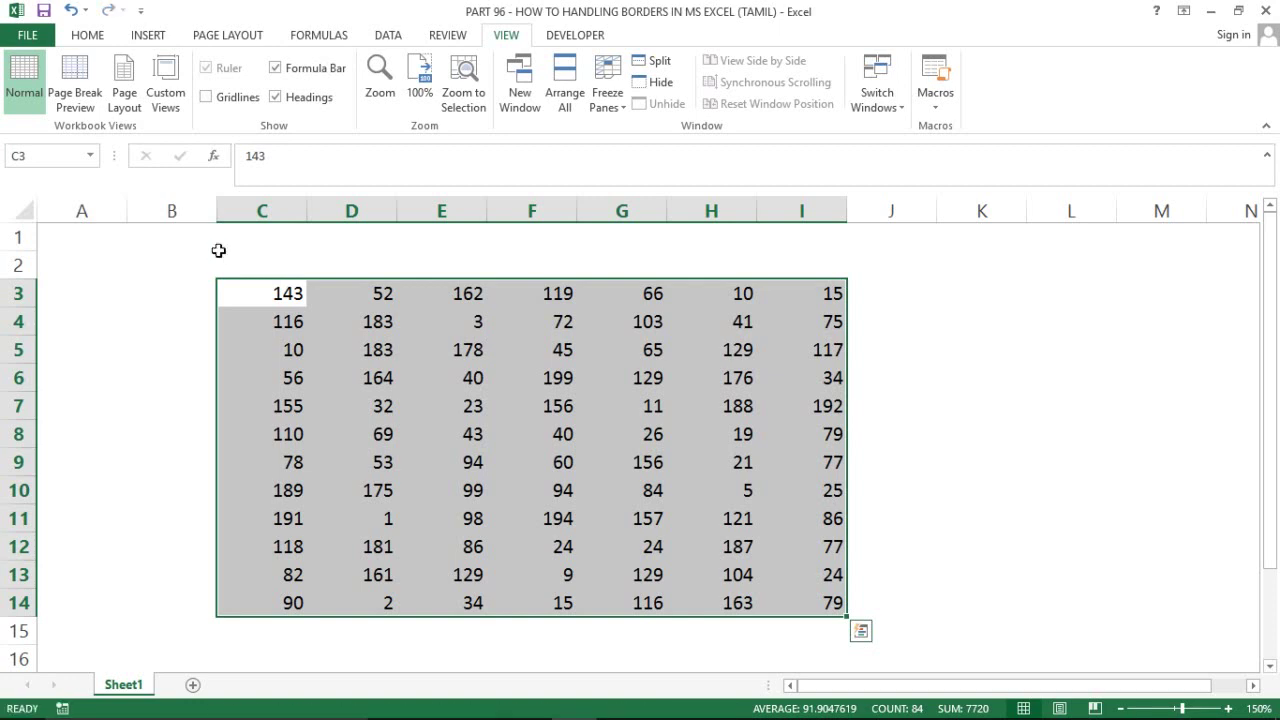
key("Right")
key("Left")
key("ctrl+shift+Down")
key("ctrl+shift+Right")
key("Right")
key("shift+Down")
key("Left")
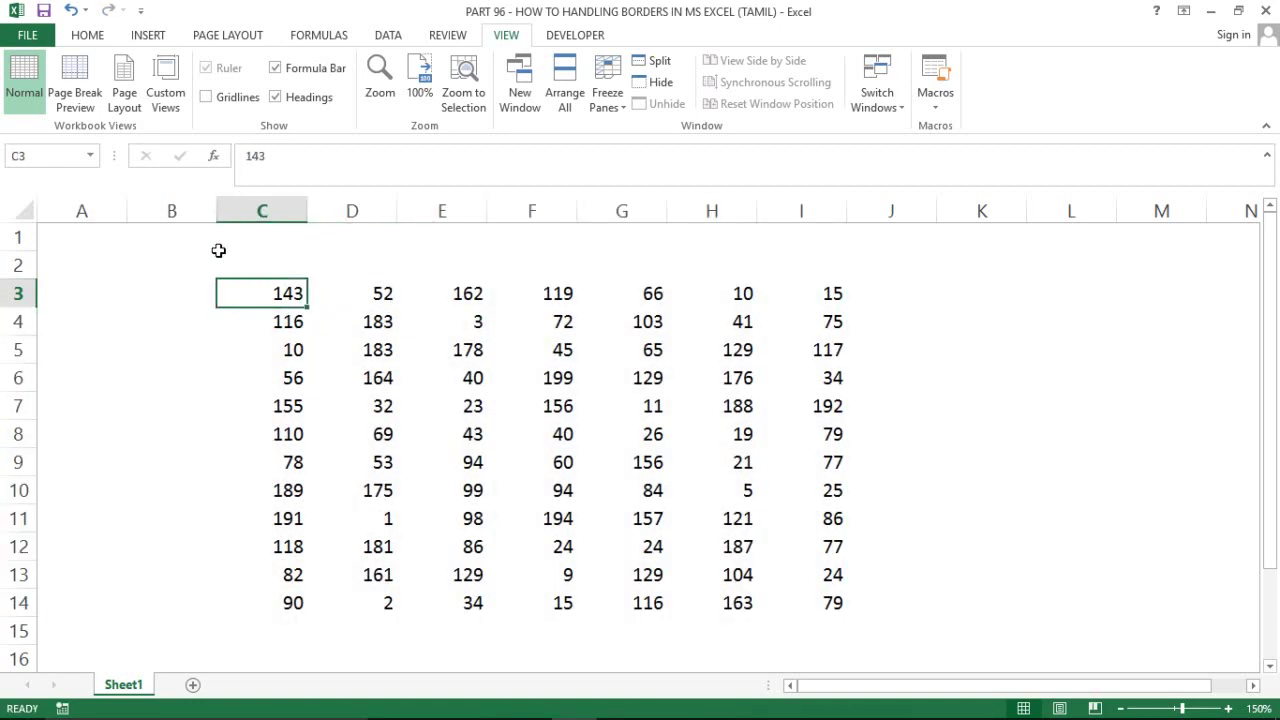
left_click(422, 313)
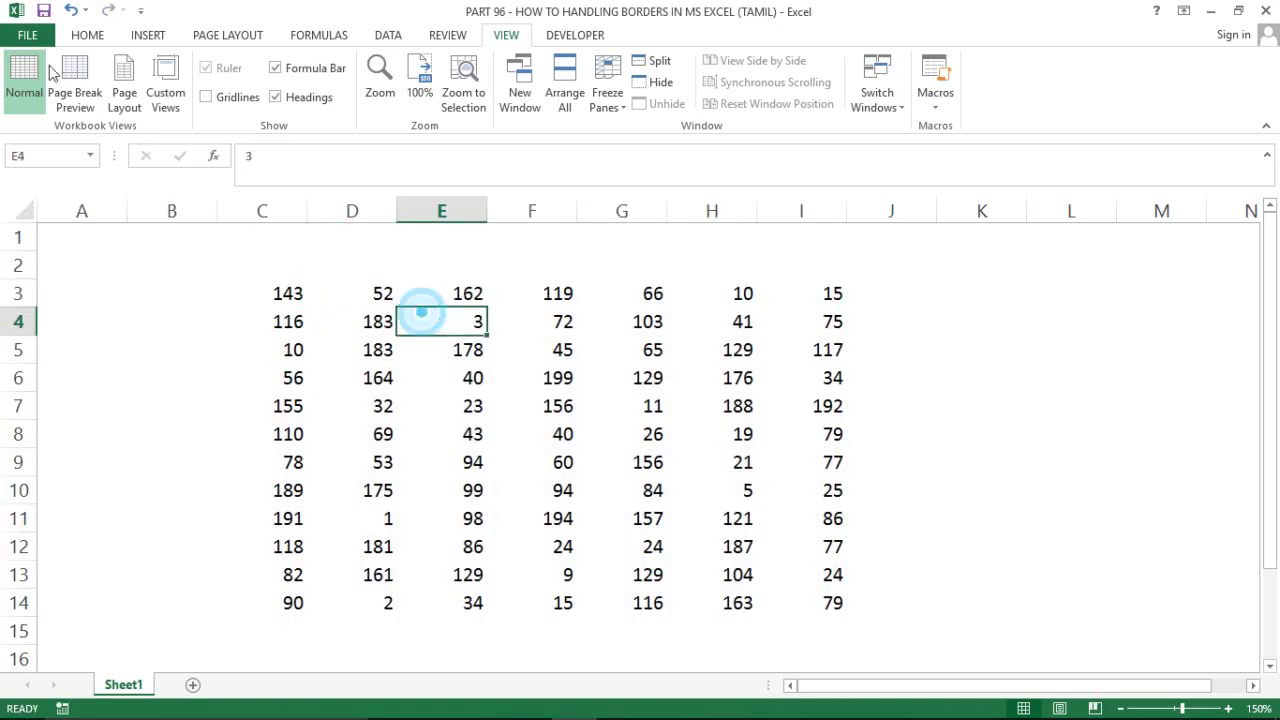
Try a Bottom Border on the table range C3:I14, and deselect the range to view the line.
left_click(82, 38)
left_click(258, 372)
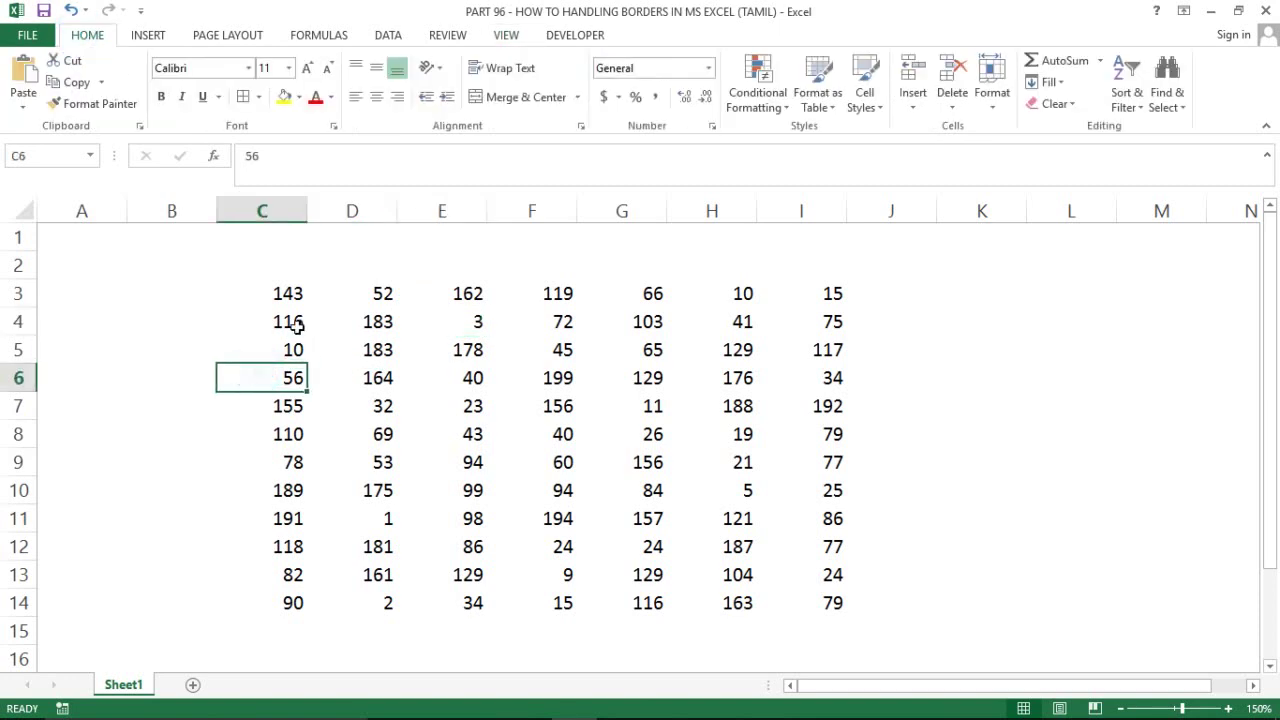
left_click(297, 293)
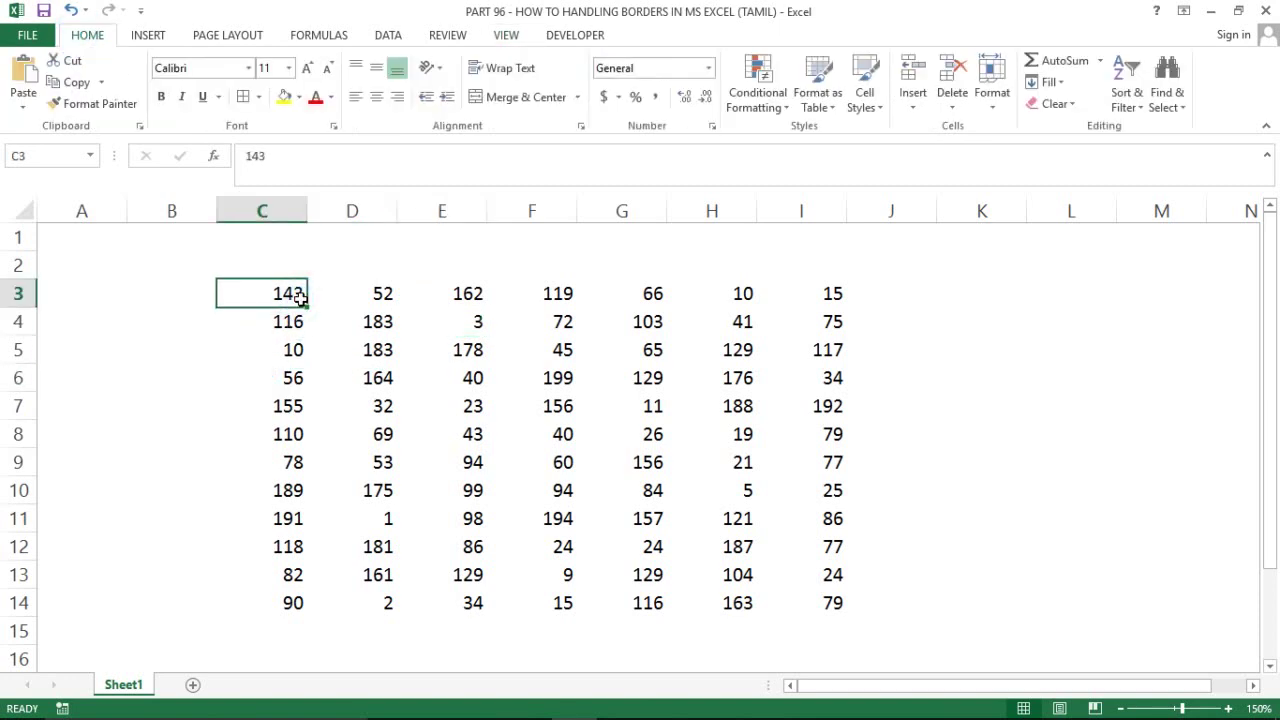
key("ctrl+shift+Down")
key("ctrl+shift+Right")
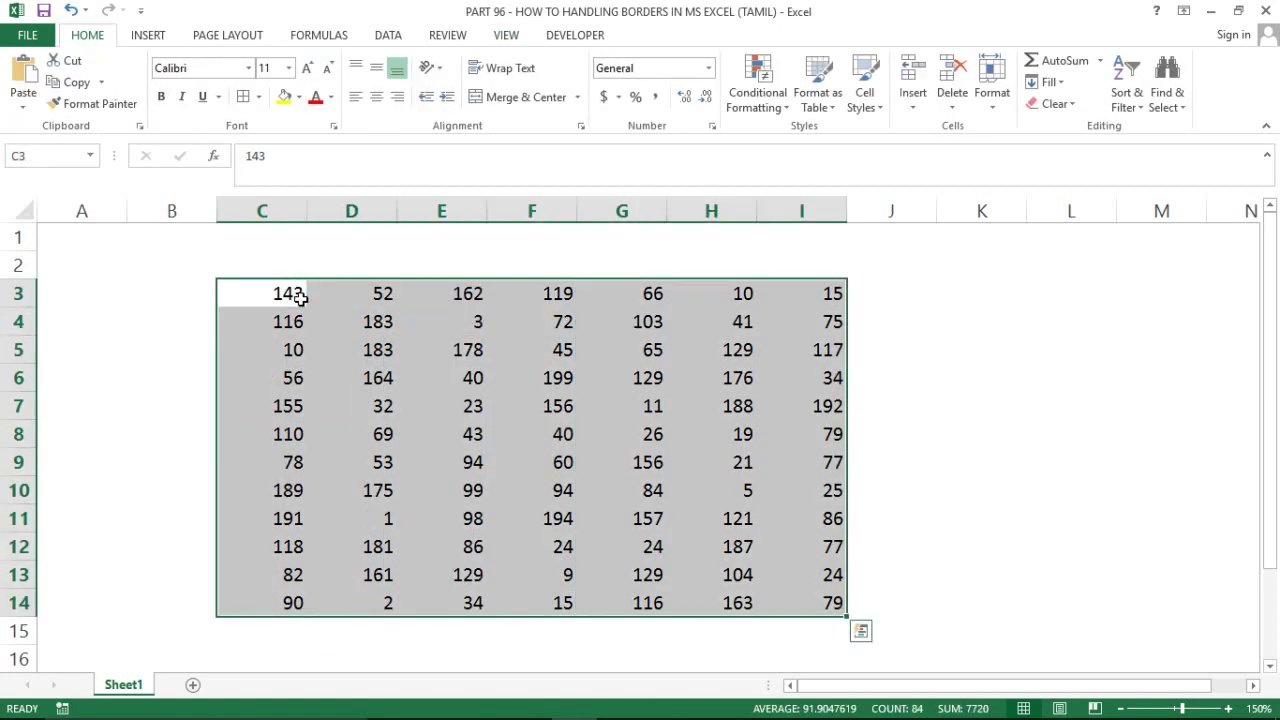
left_click(260, 97)
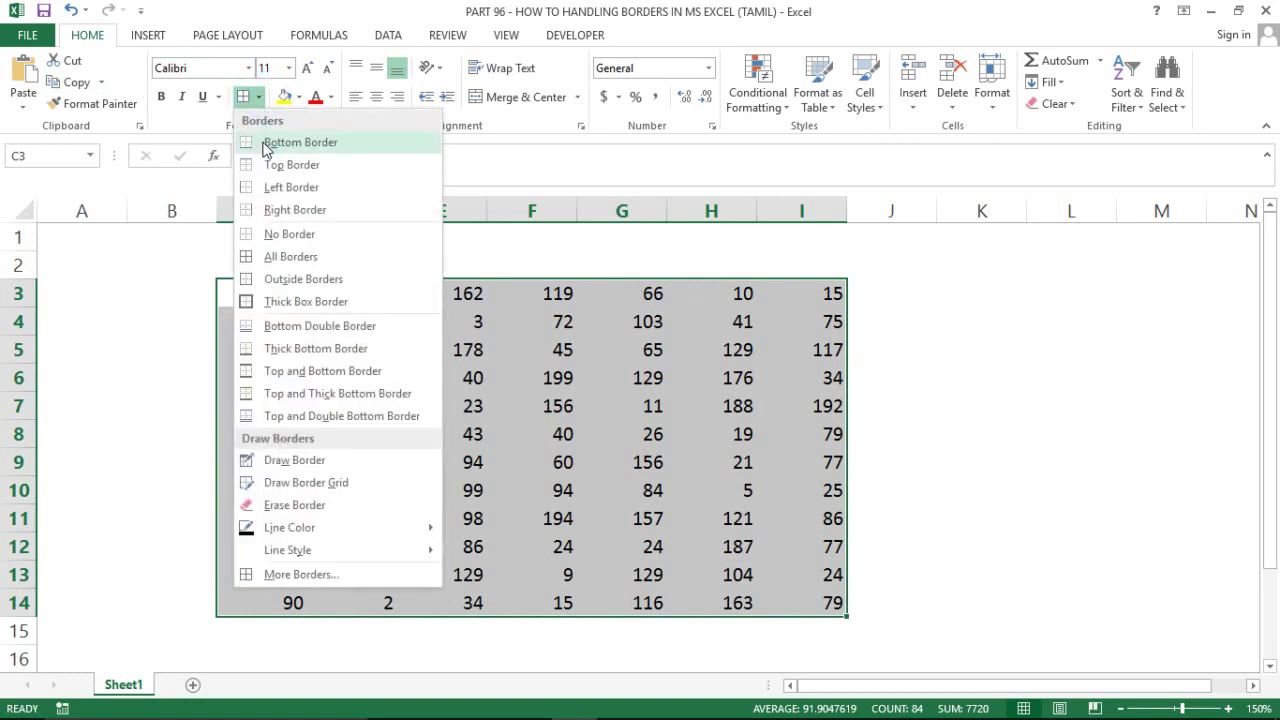
left_click(267, 146)
left_click(257, 267)
left_click(310, 430)
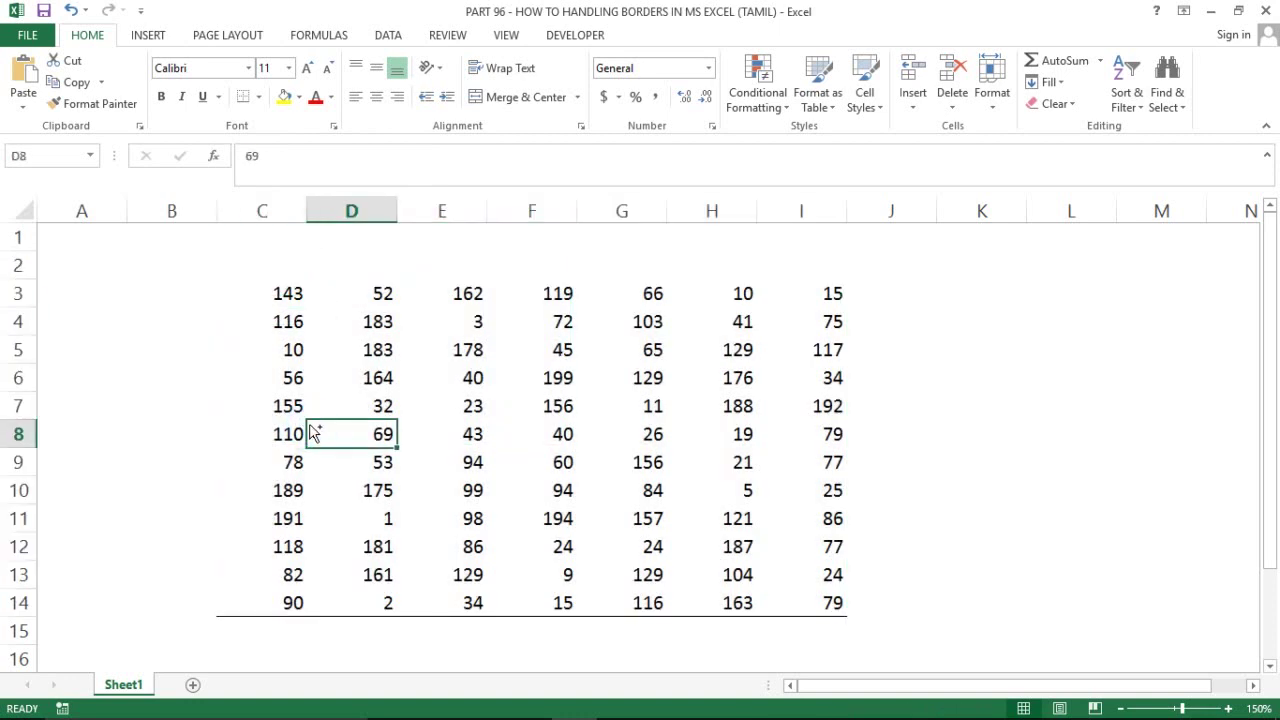
Try a Top Border on the table range C3:I14, view it with the range deselected, and undo it.
key("ctrl+a")
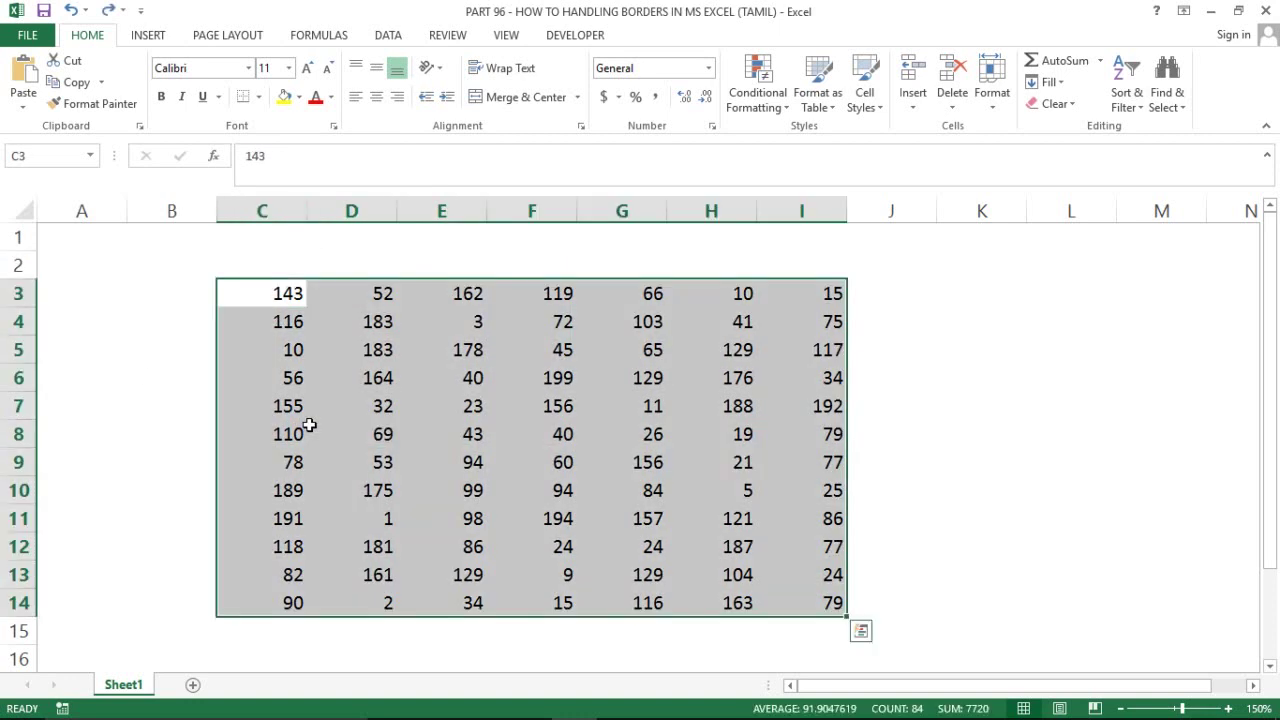
left_click(258, 96)
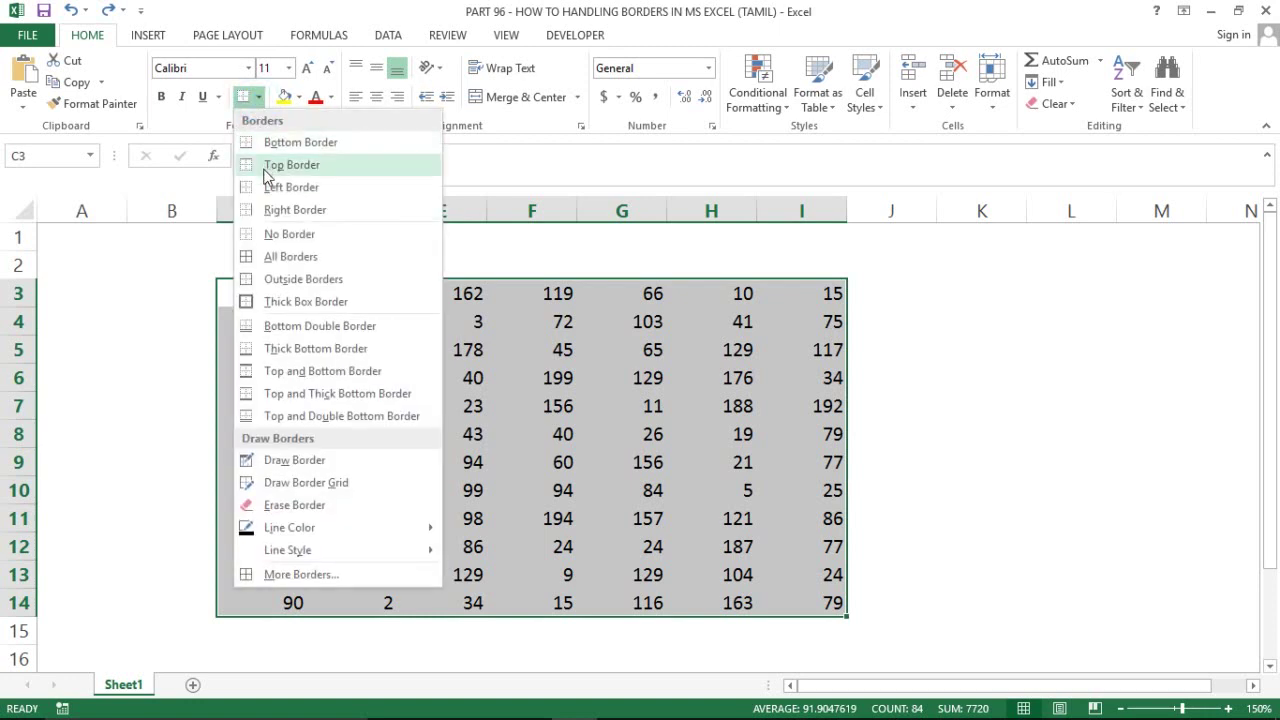
left_click(265, 168)
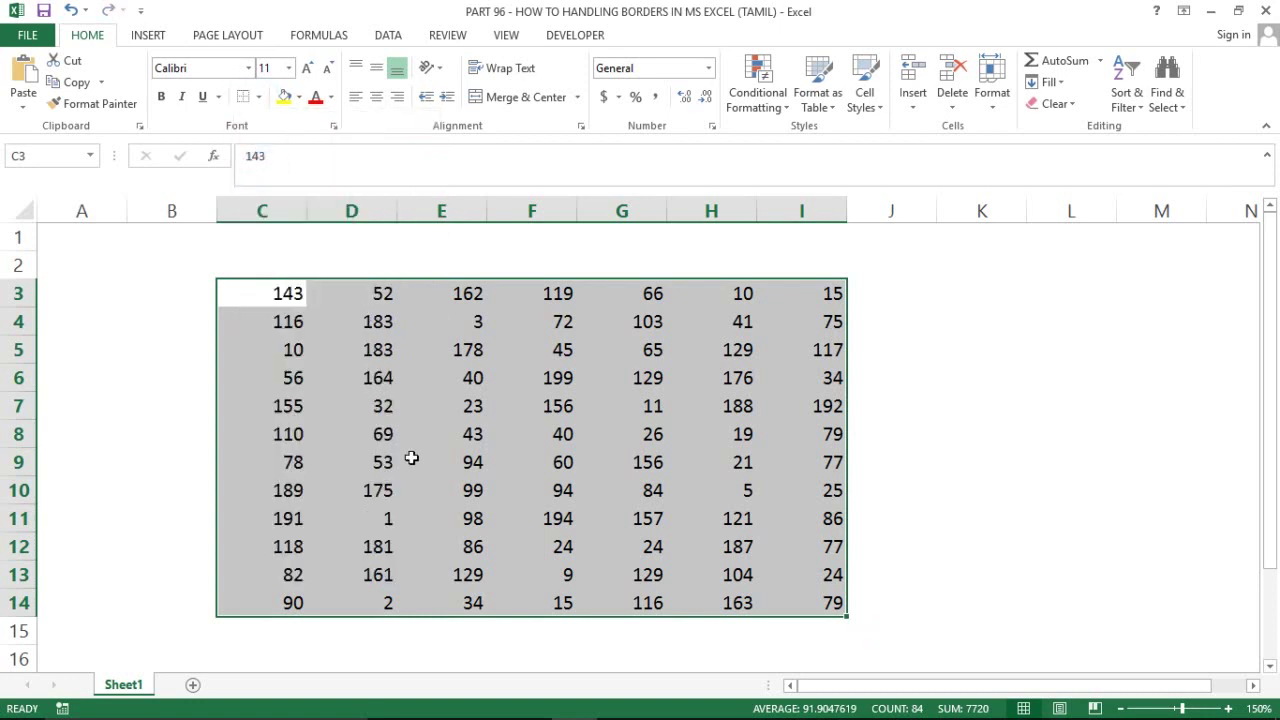
key("Down")
key("Down")
key("Down")
key("Down")
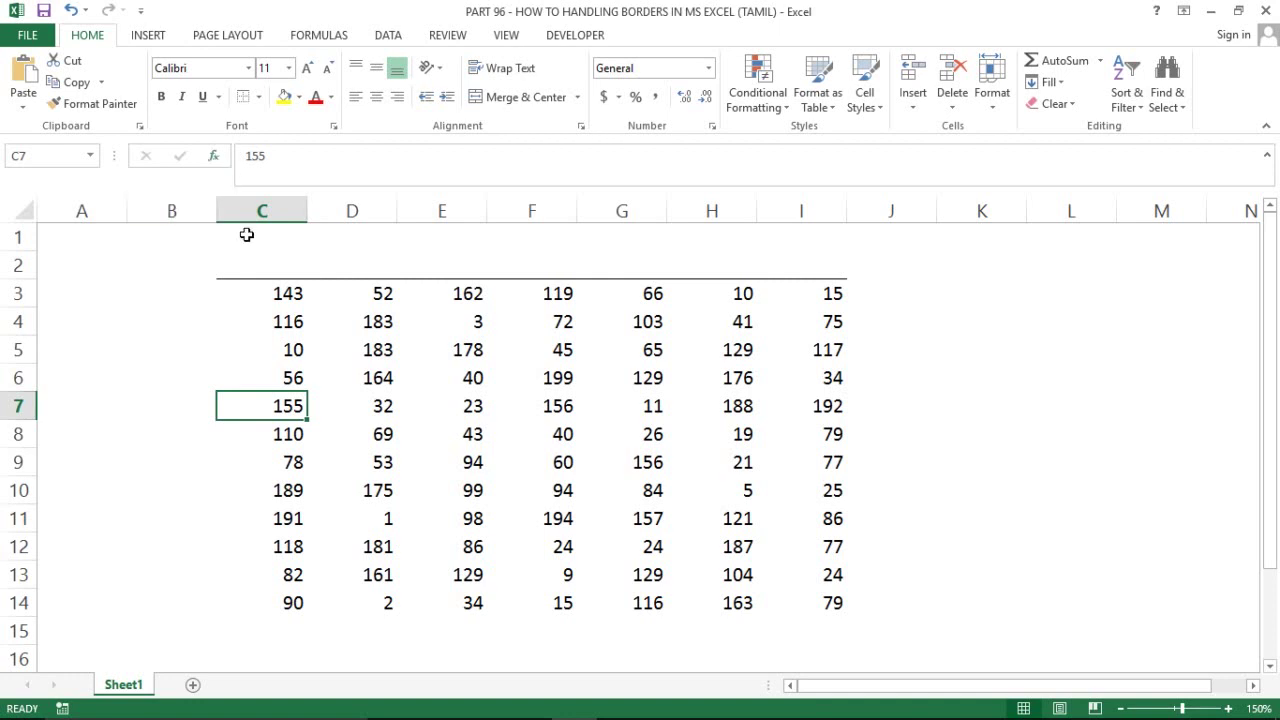
key("ctrl+z")
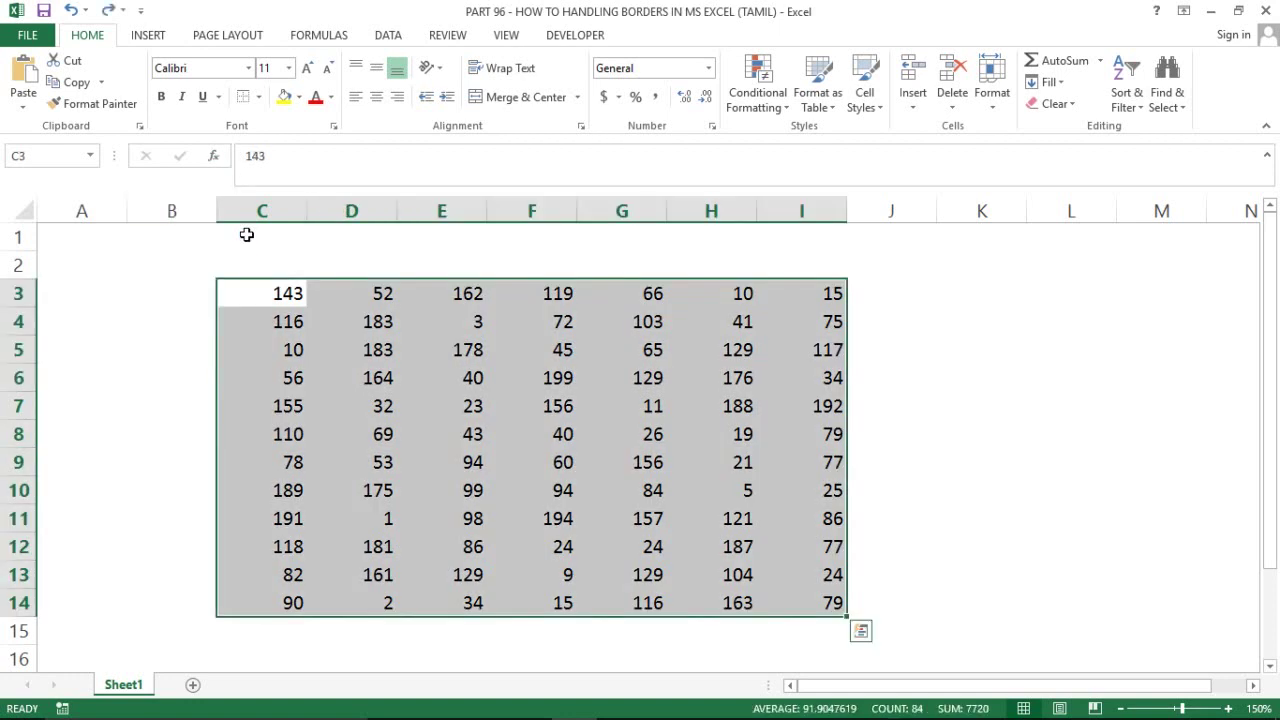
Try a Left Border on the table range C3:I14, and deselect the range to view it.
left_click(257, 98)
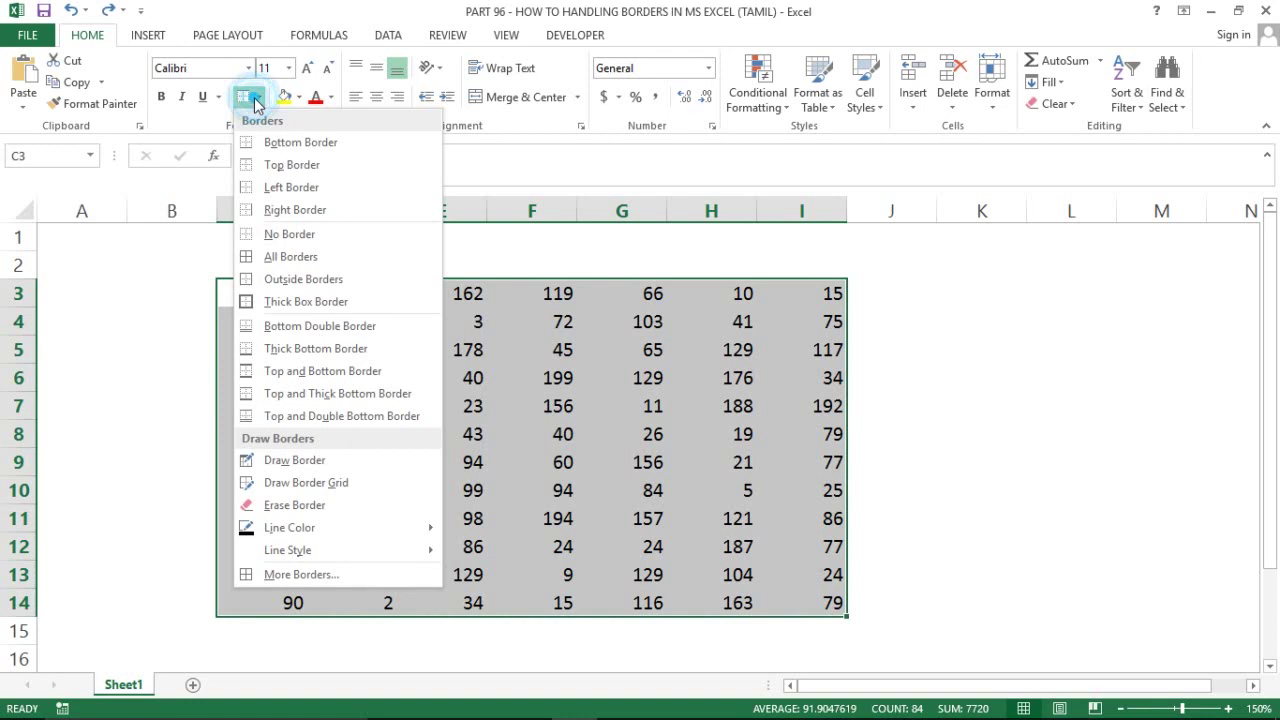
left_click(255, 190)
left_click(403, 403)
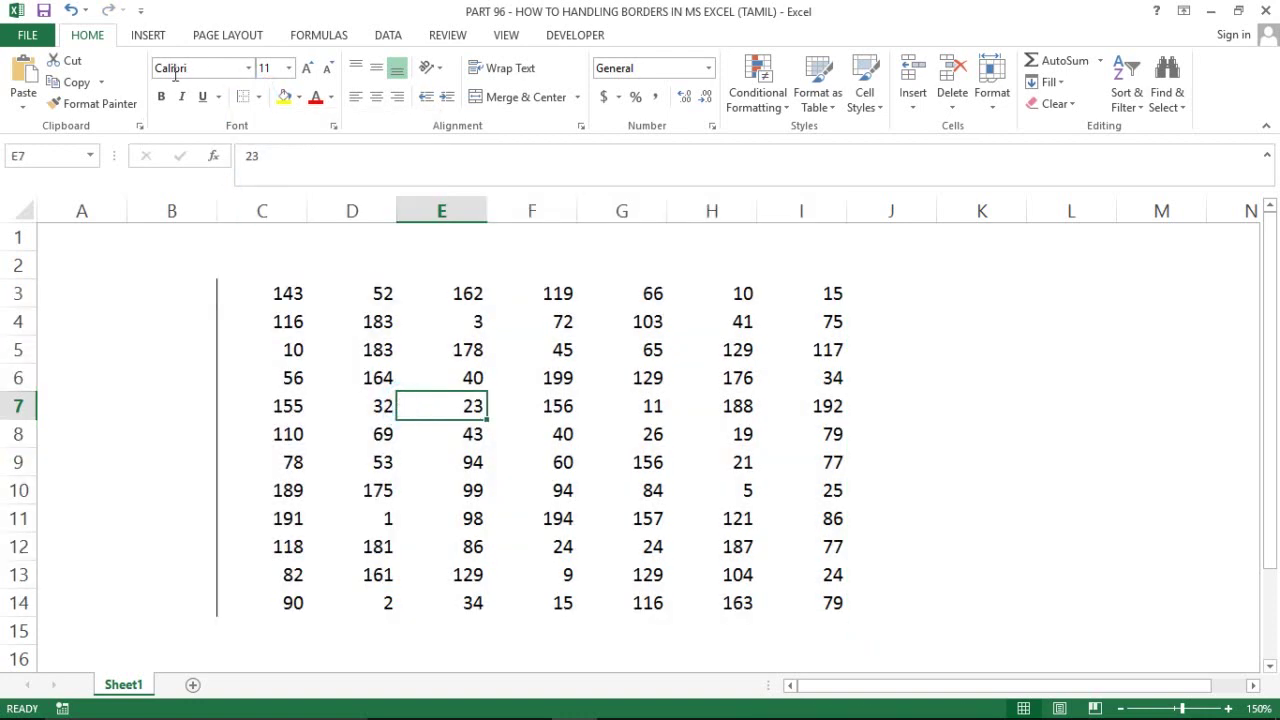
Try a Right Border on the table range C3:I14, and deselect the range to view it.
key("ctrl+a")
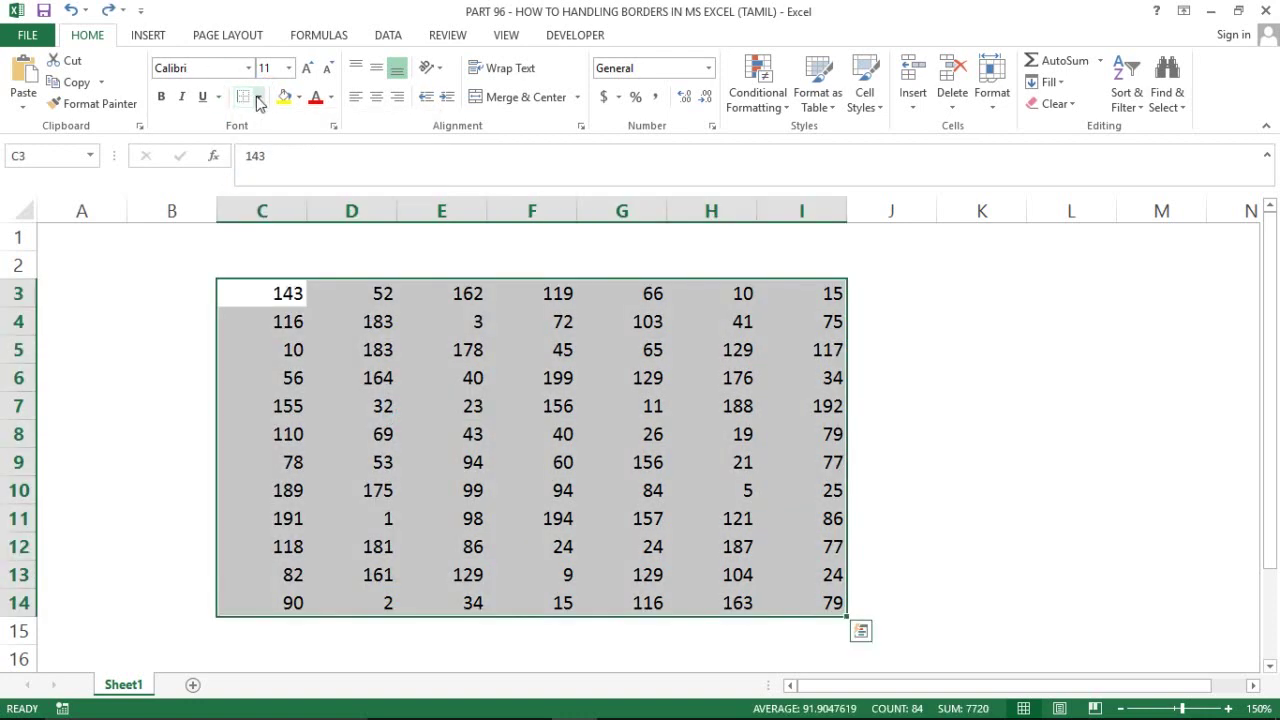
left_click(257, 97)
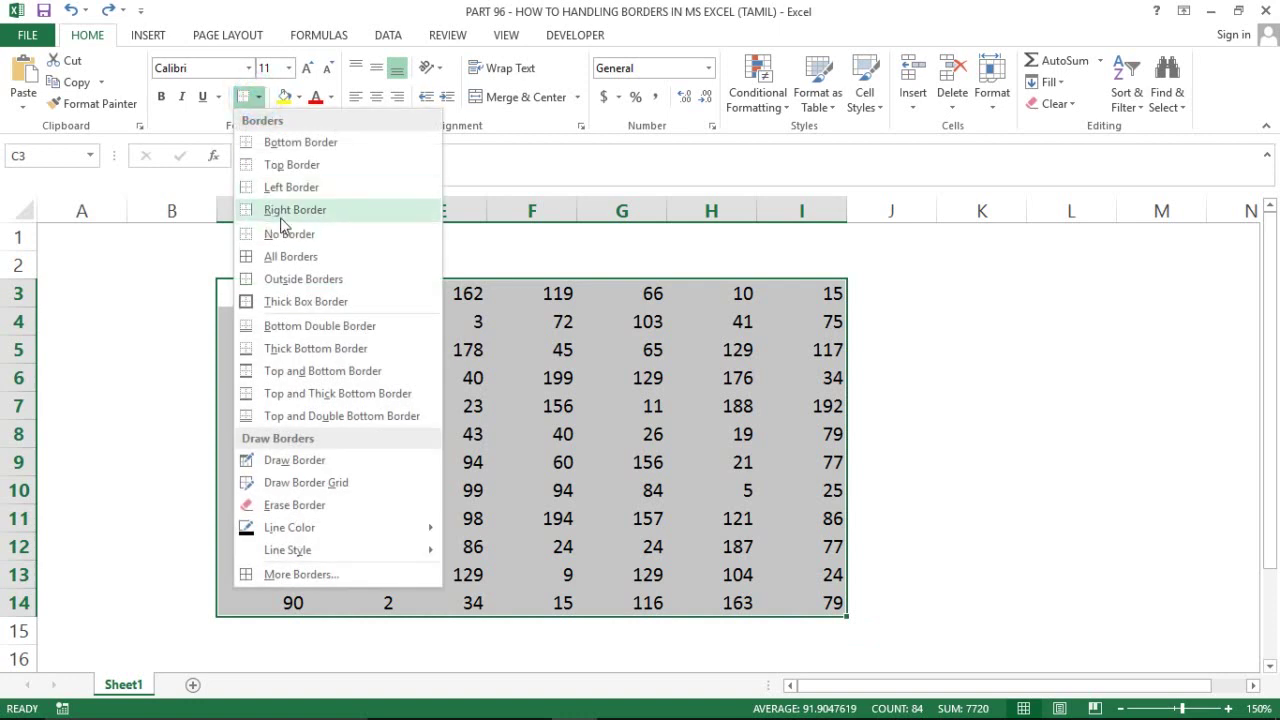
left_click(290, 210)
left_click(363, 472)
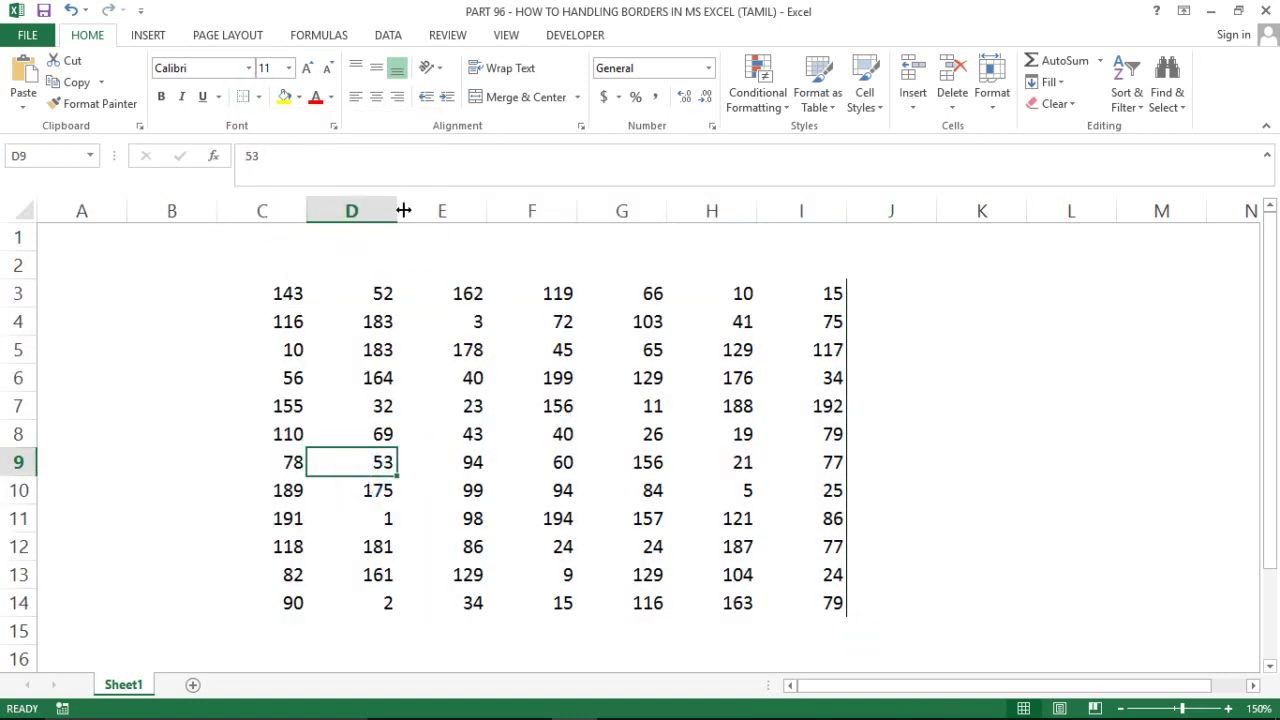
Try the No Border option on the table range C3:I14, and deselect the range to view it.
key("ctrl+a")
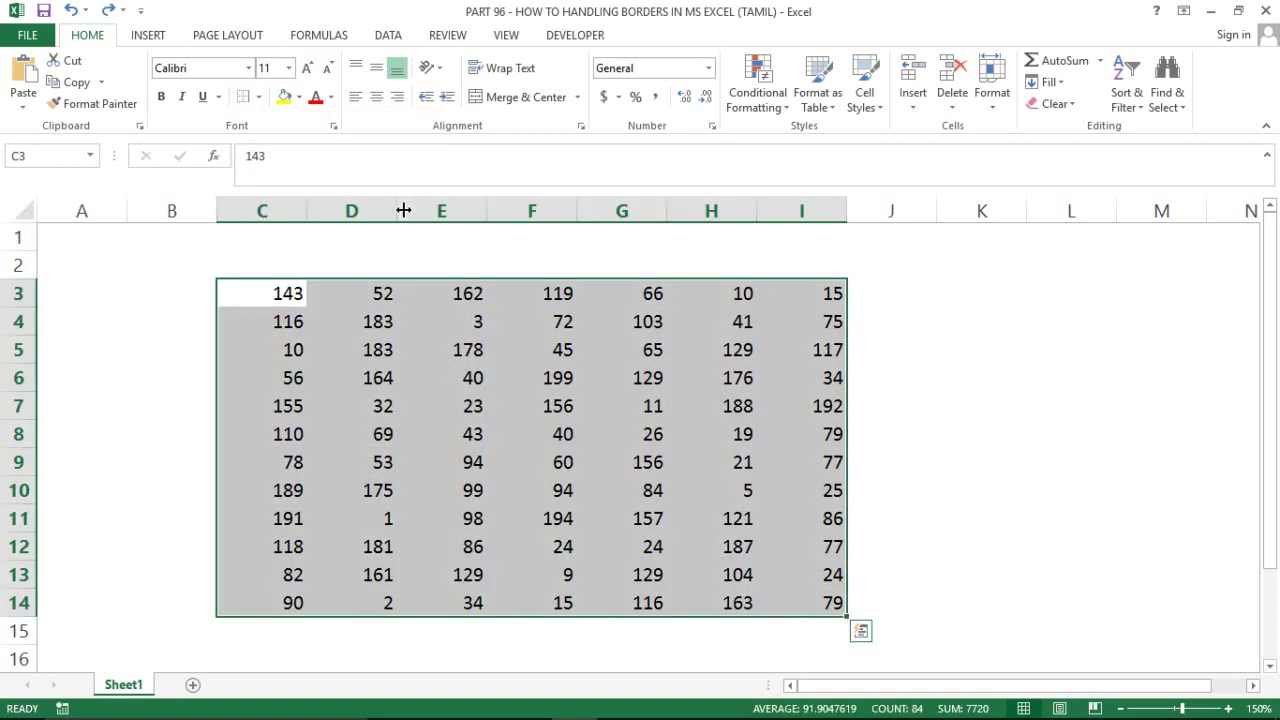
left_click(257, 97)
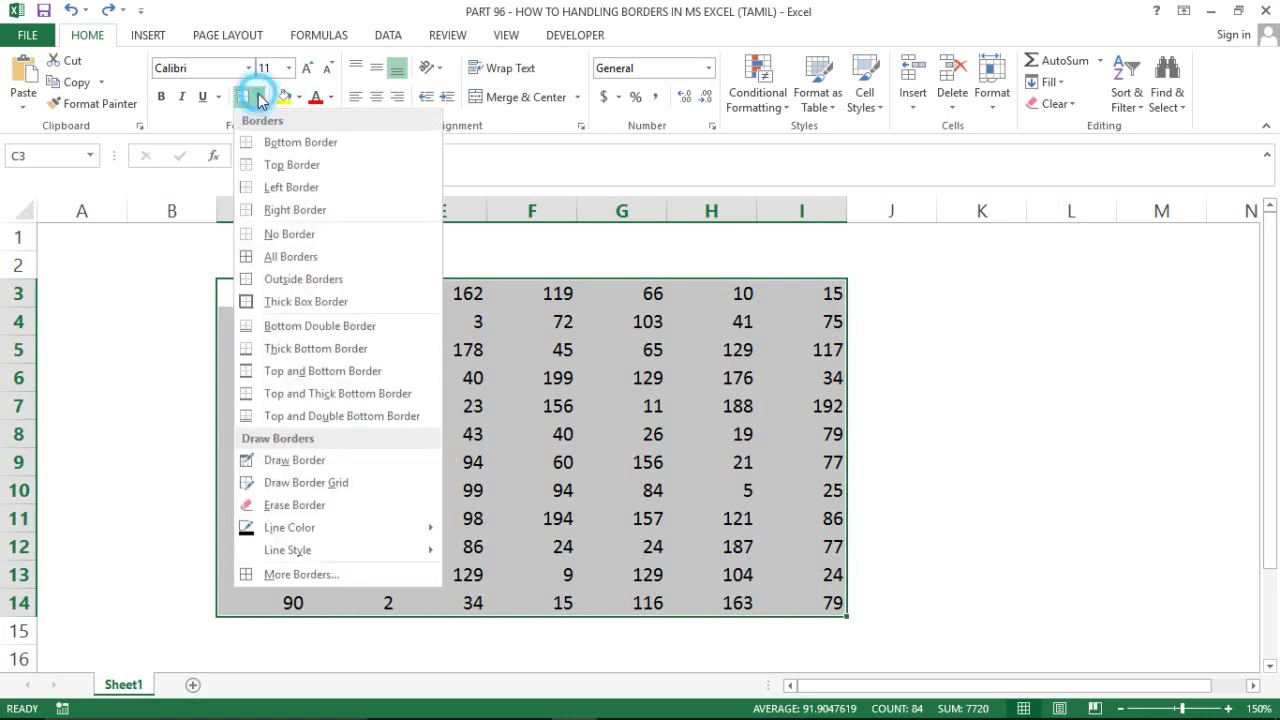
left_click(283, 238)
left_click(358, 450)
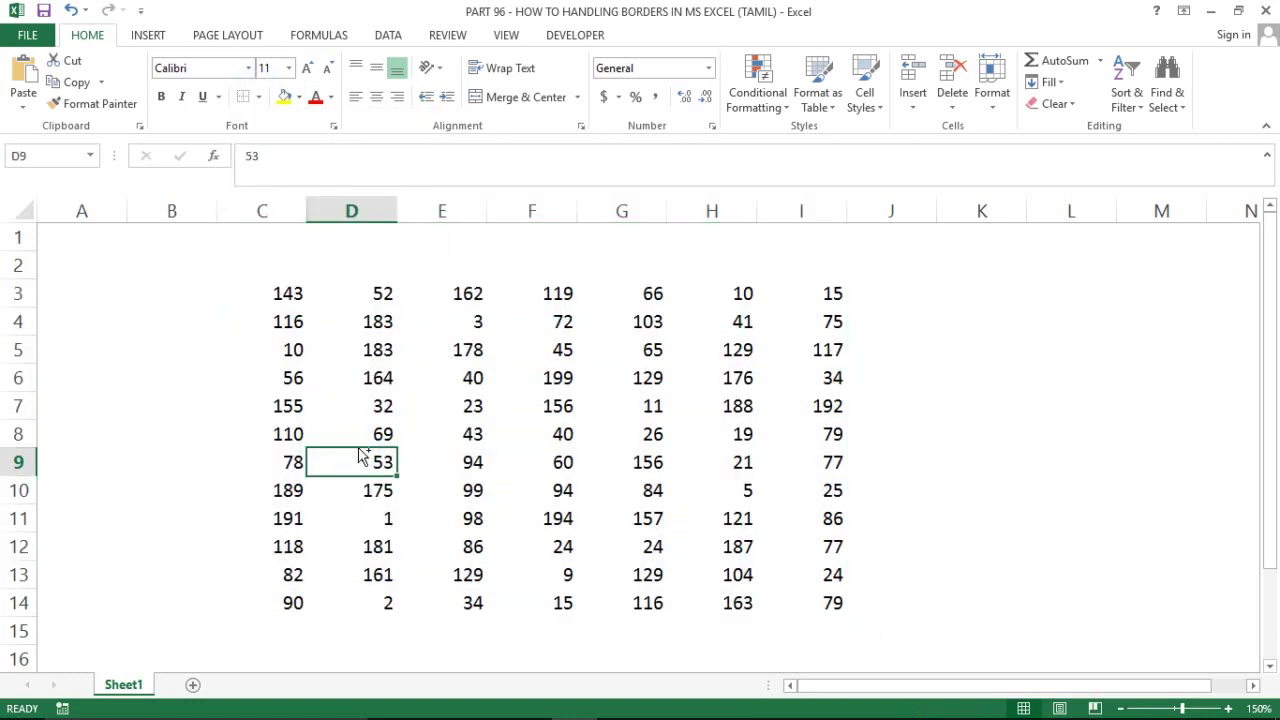
Try All Borders on the table range C3:I14 with gridlines hidden, and deselect the range to view it.
key("ctrl+a")
left_click(258, 97)
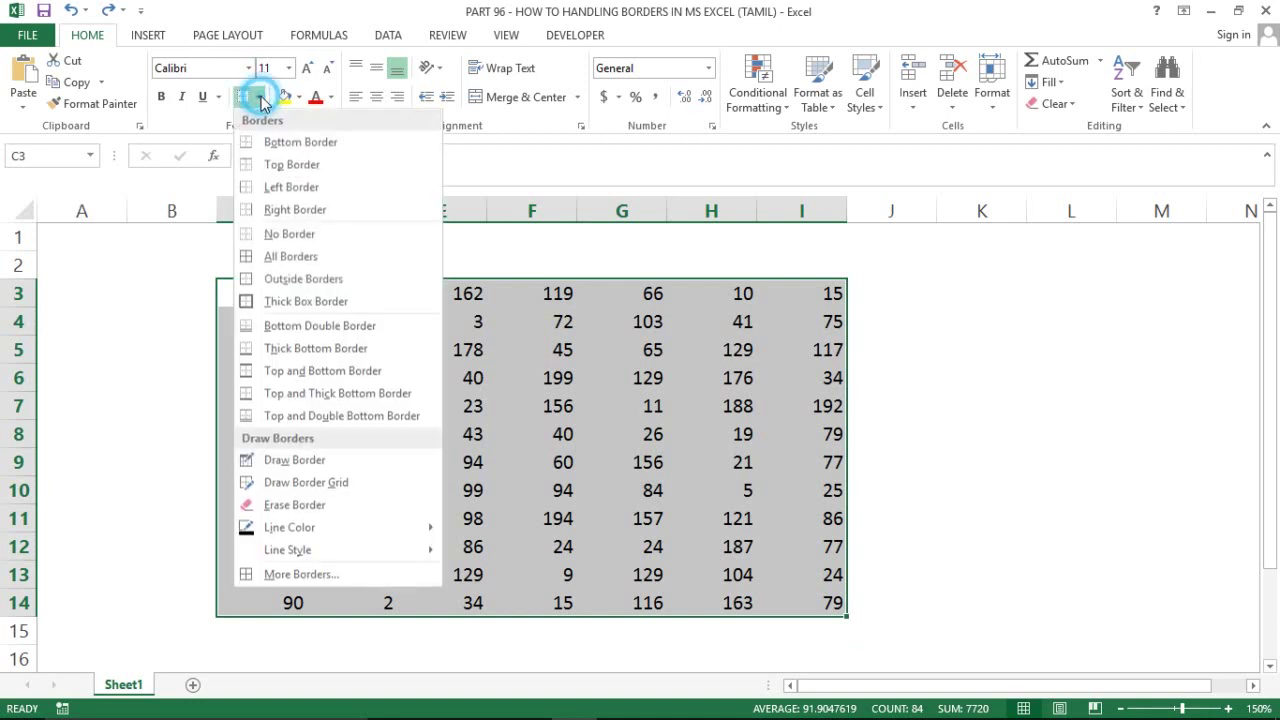
left_click(270, 257)
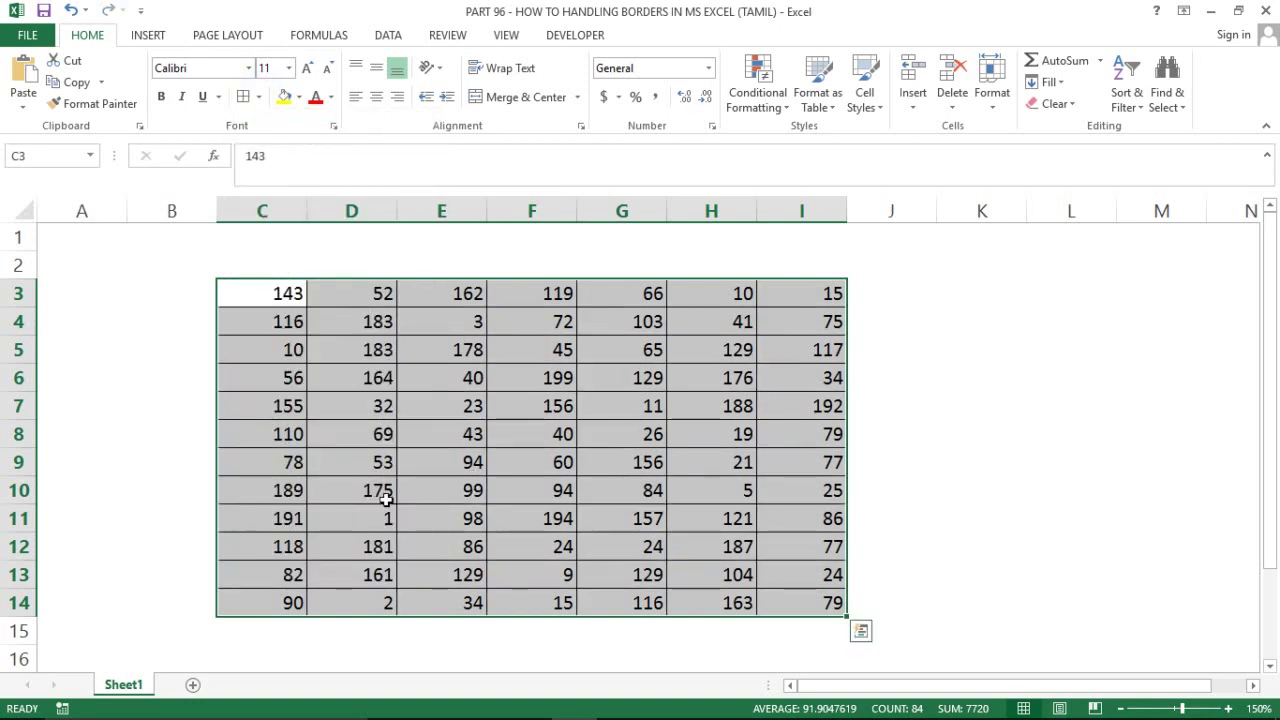
left_click(385, 463)
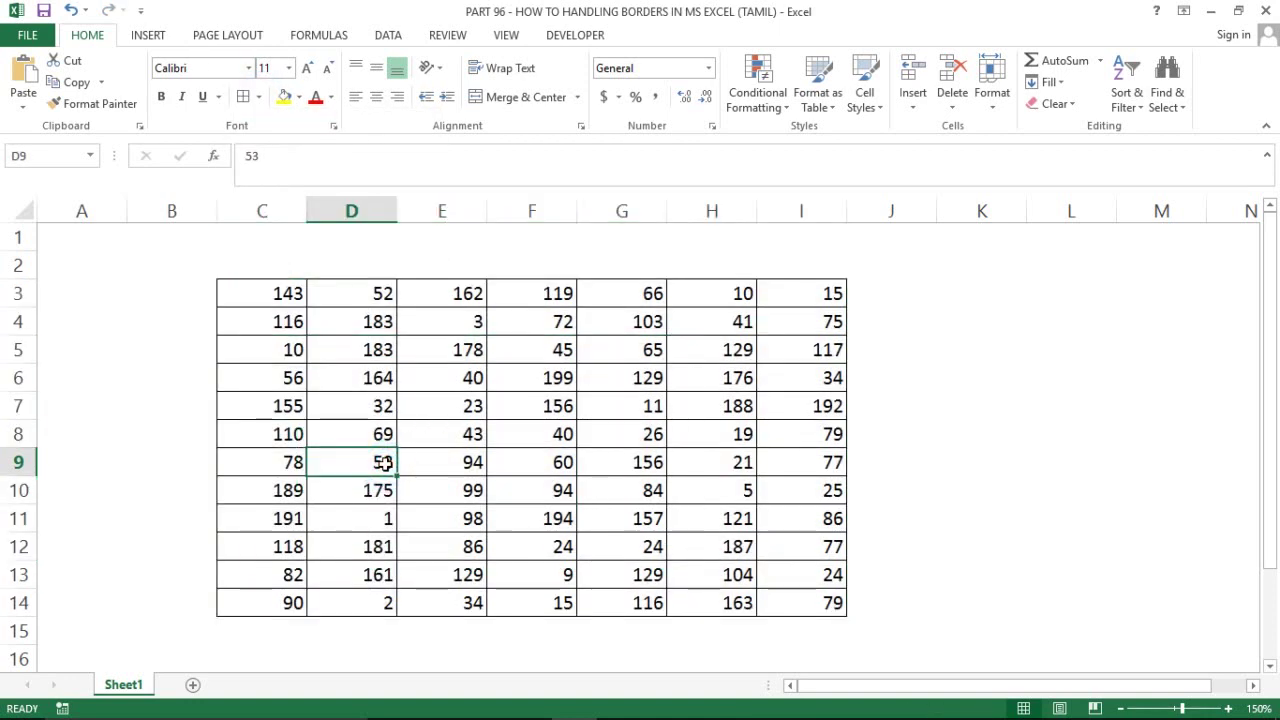
Try Outside Borders on the table range C3:I14, view them with the range deselected, and undo them.
key("ctrl+a")
left_click(258, 96)
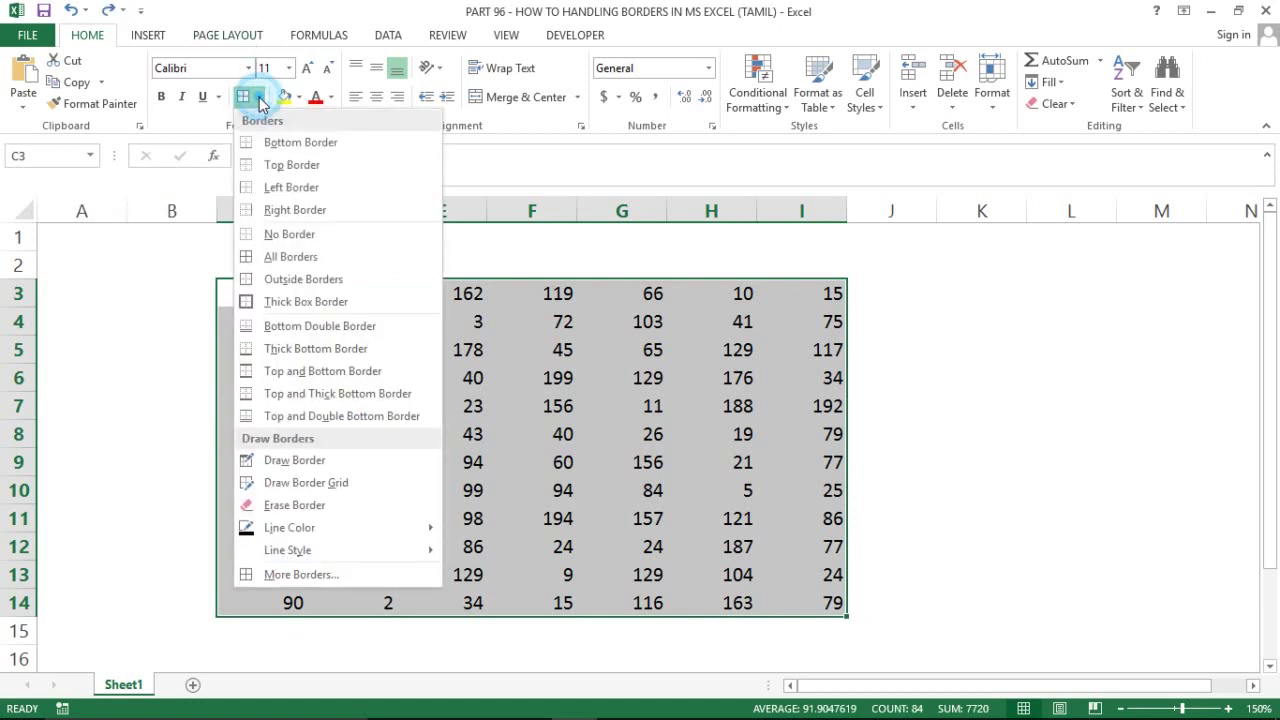
left_click(268, 282)
left_click(332, 371)
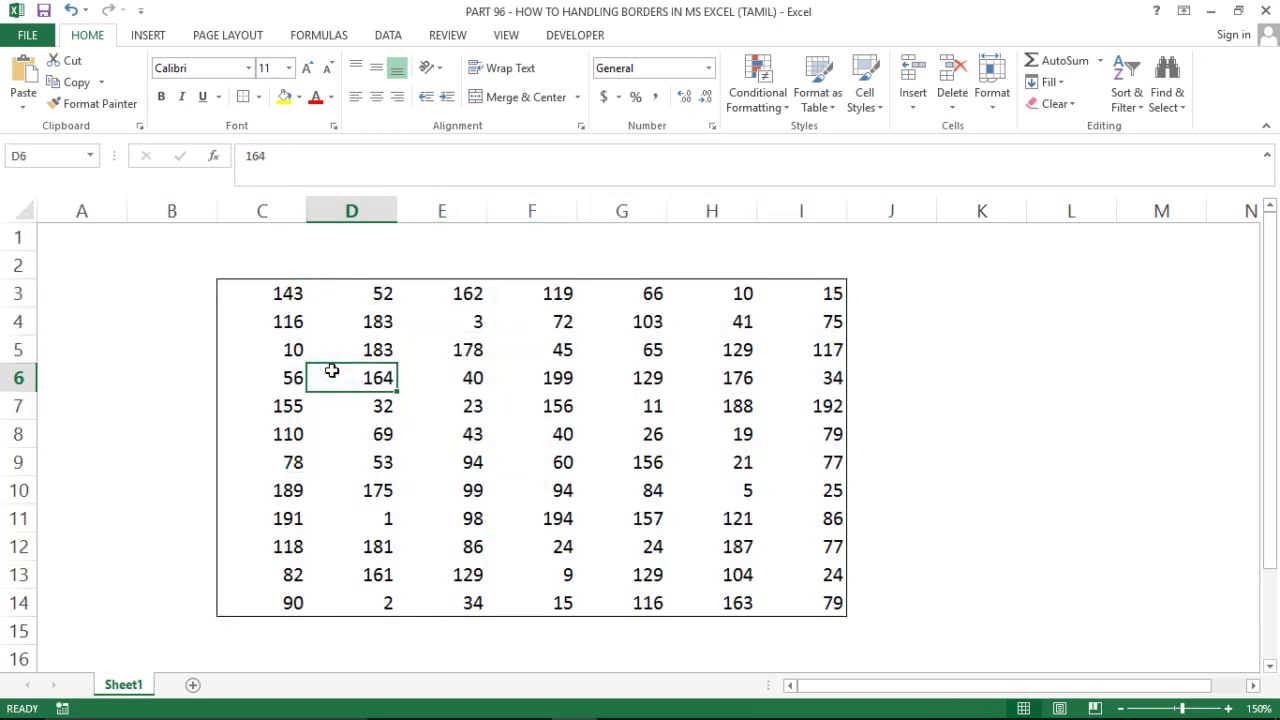
key("ctrl+z")
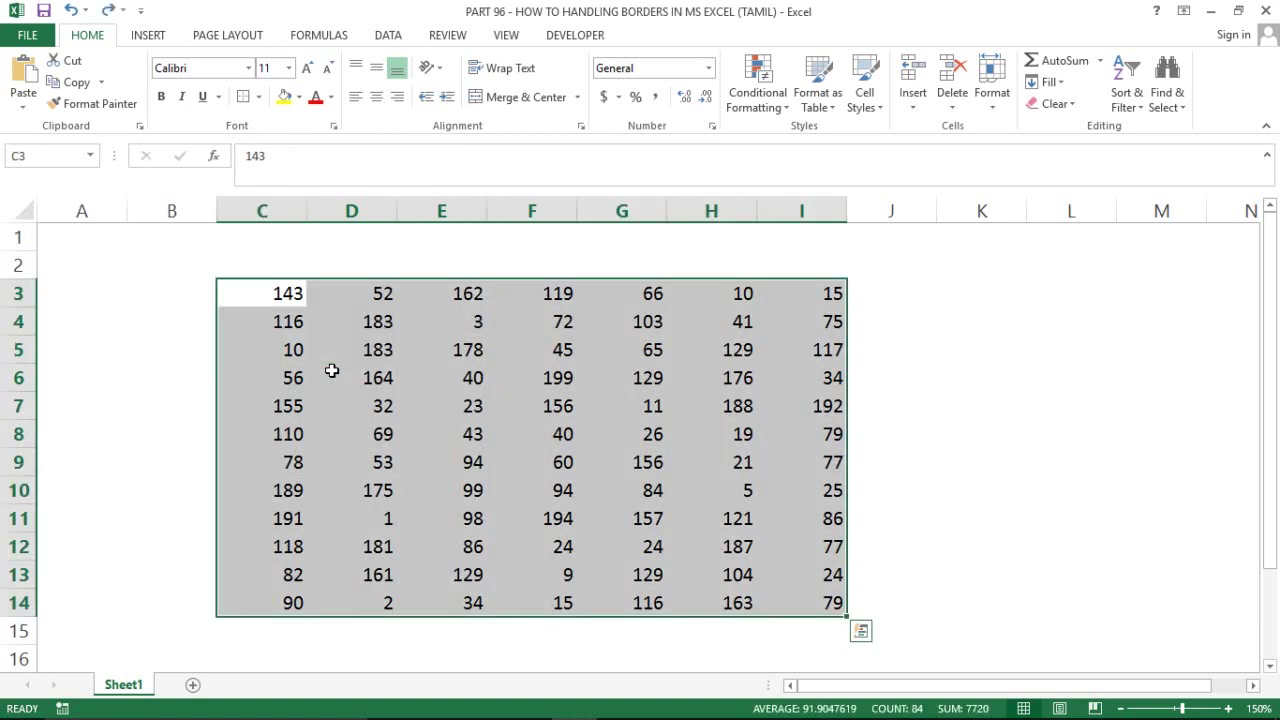
Try a Thick Box Border on the table range C3:I14, view it with the range deselected, and undo it.
left_click(257, 96)
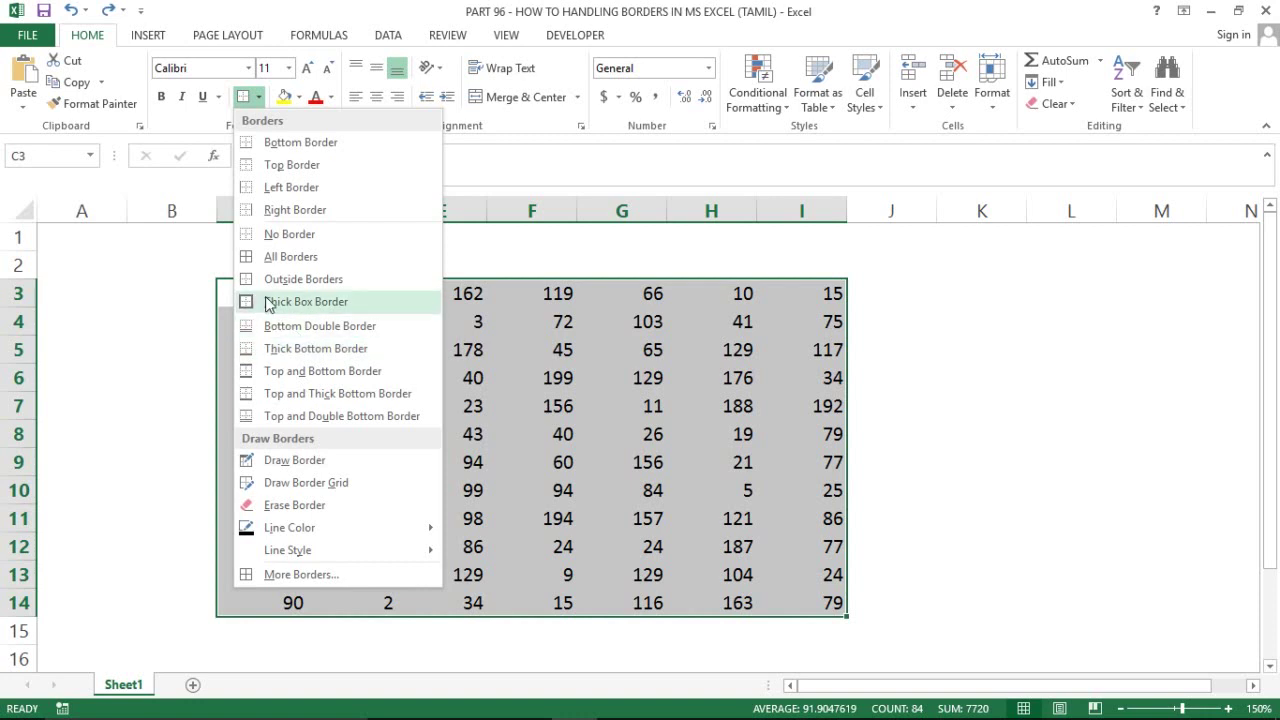
left_click(268, 302)
left_click(365, 407)
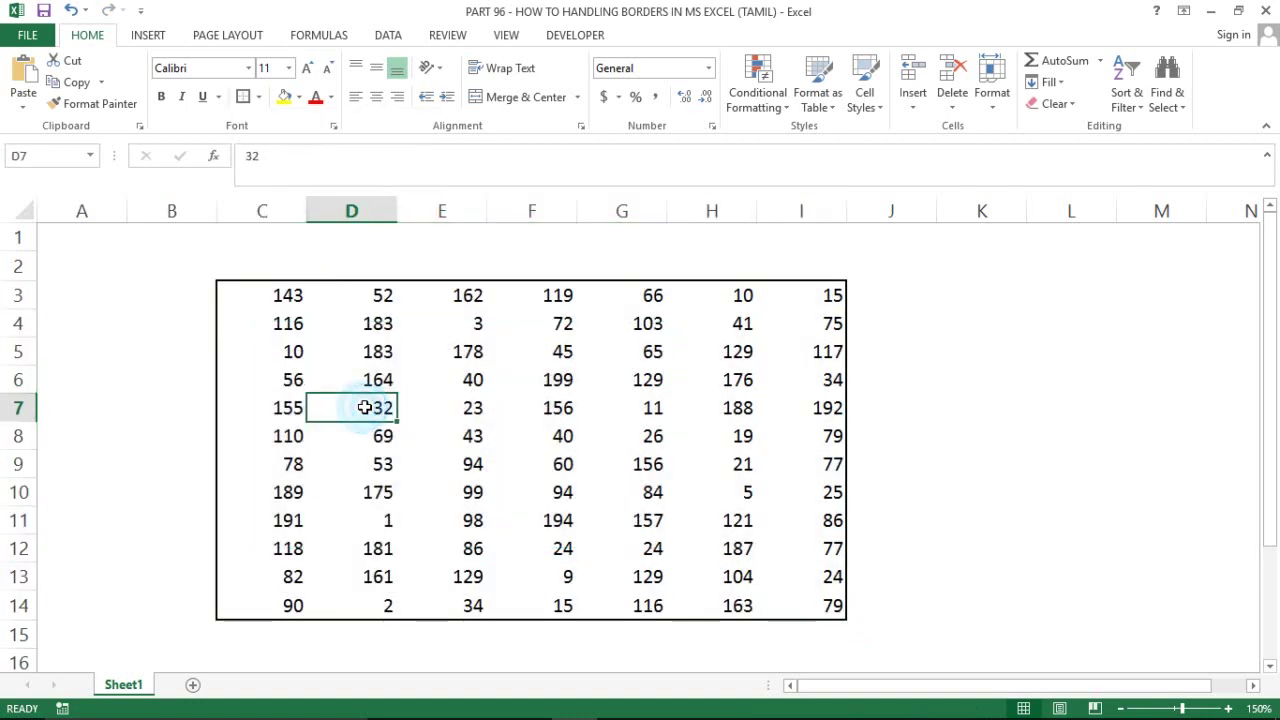
key("ctrl+z")
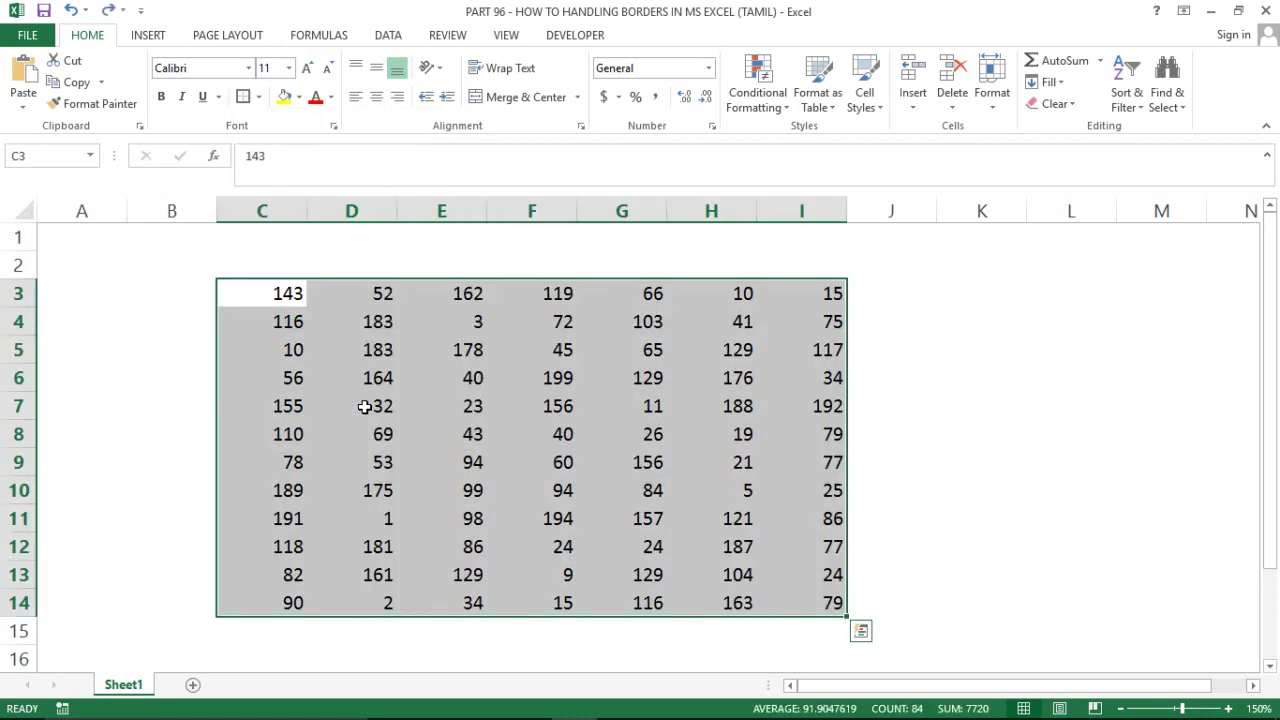
Try a Bottom Double Border on the table range C3:I14, view it with the range deselected, and undo it.
left_click(260, 98)
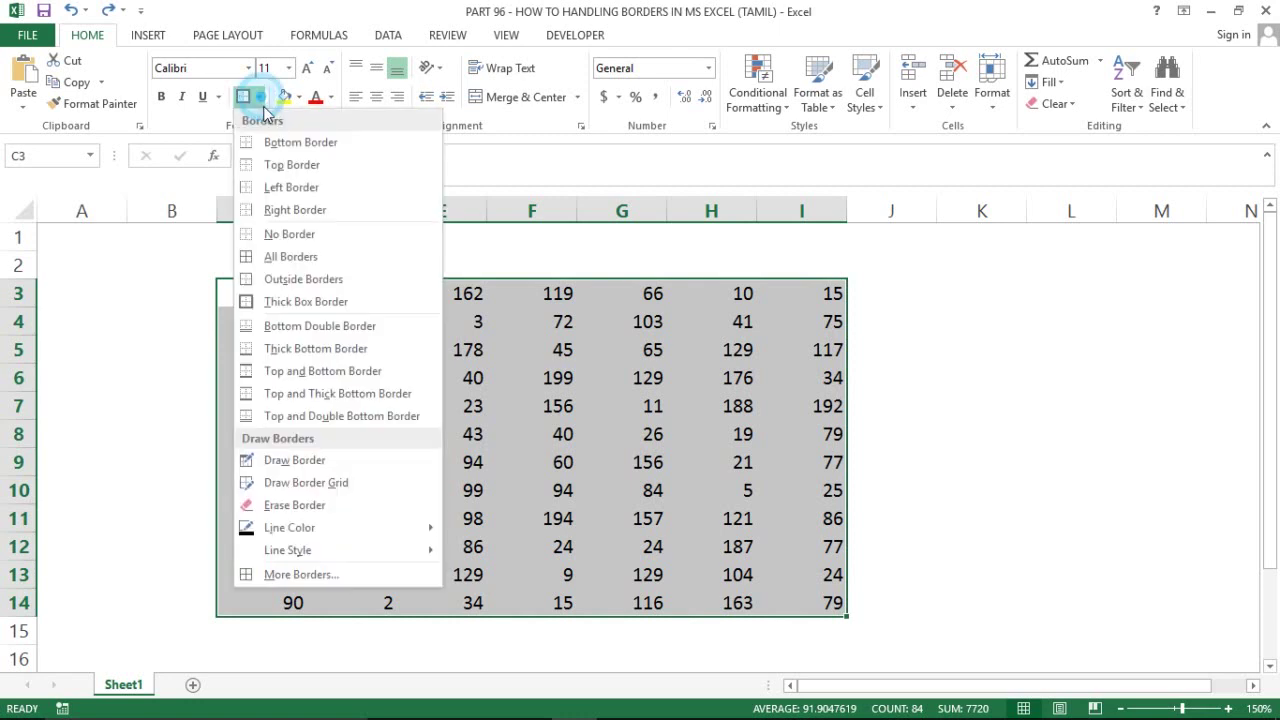
left_click(347, 326)
left_click_drag(370, 490, 449, 531)
left_click(449, 531)
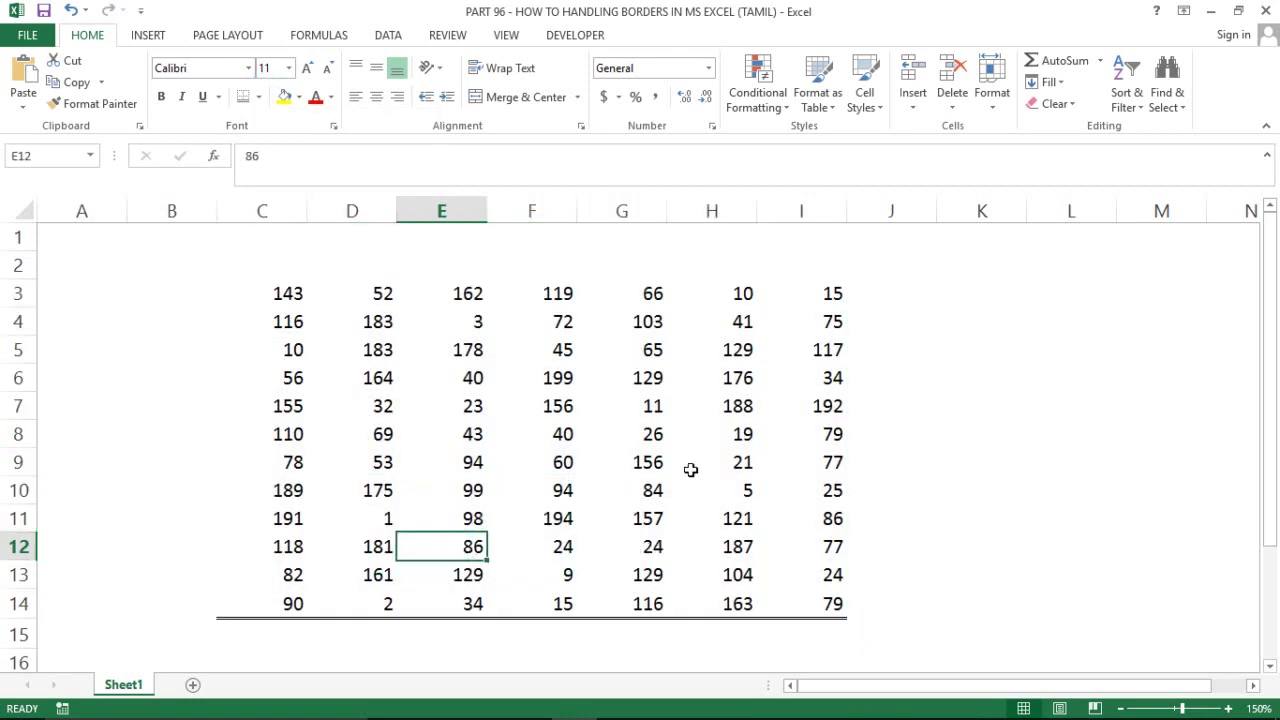
key("ctrl+a")
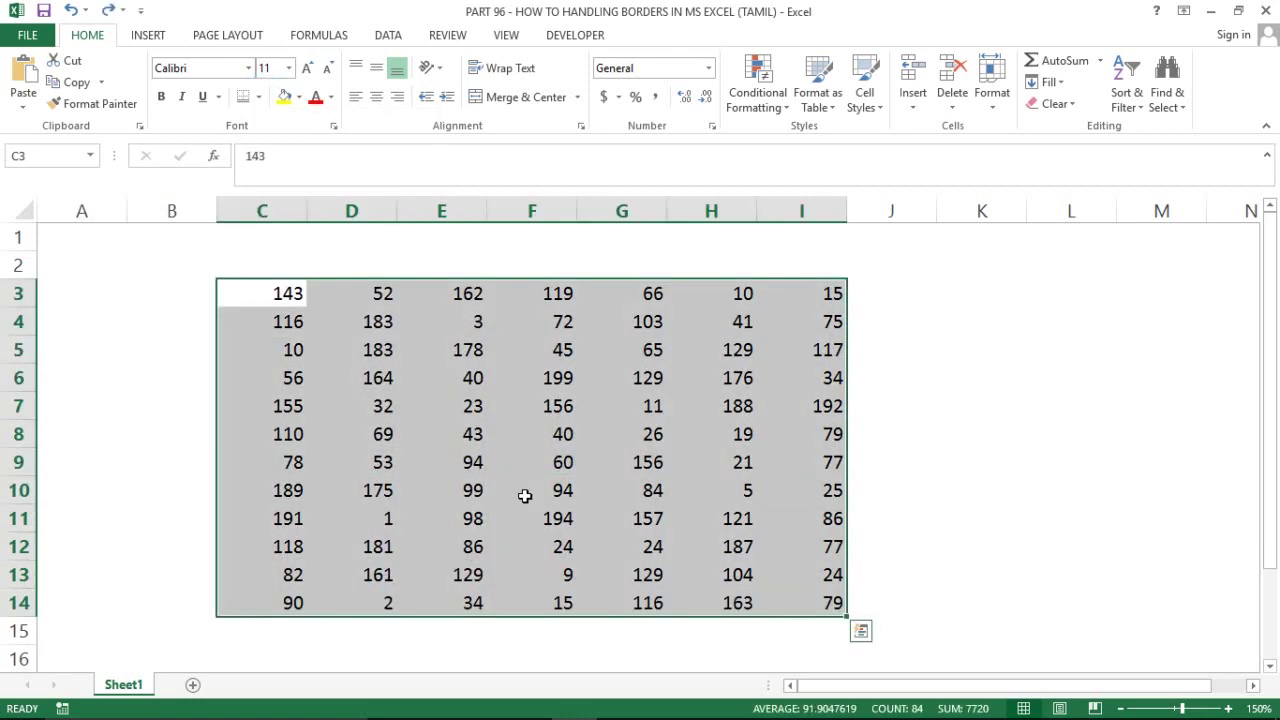
Try a Thick Bottom Border on the table range C3:I14, view it with the range deselected, and undo it.
left_click(258, 97)
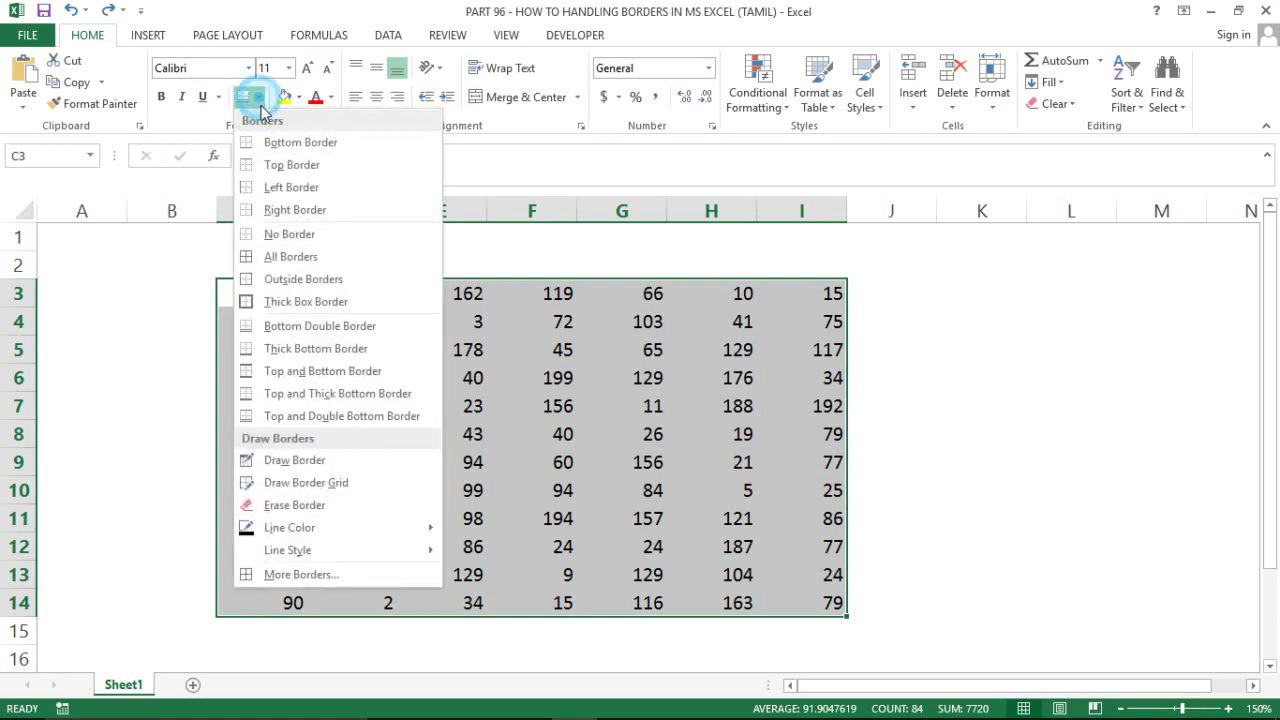
left_click(301, 350)
left_click(415, 484)
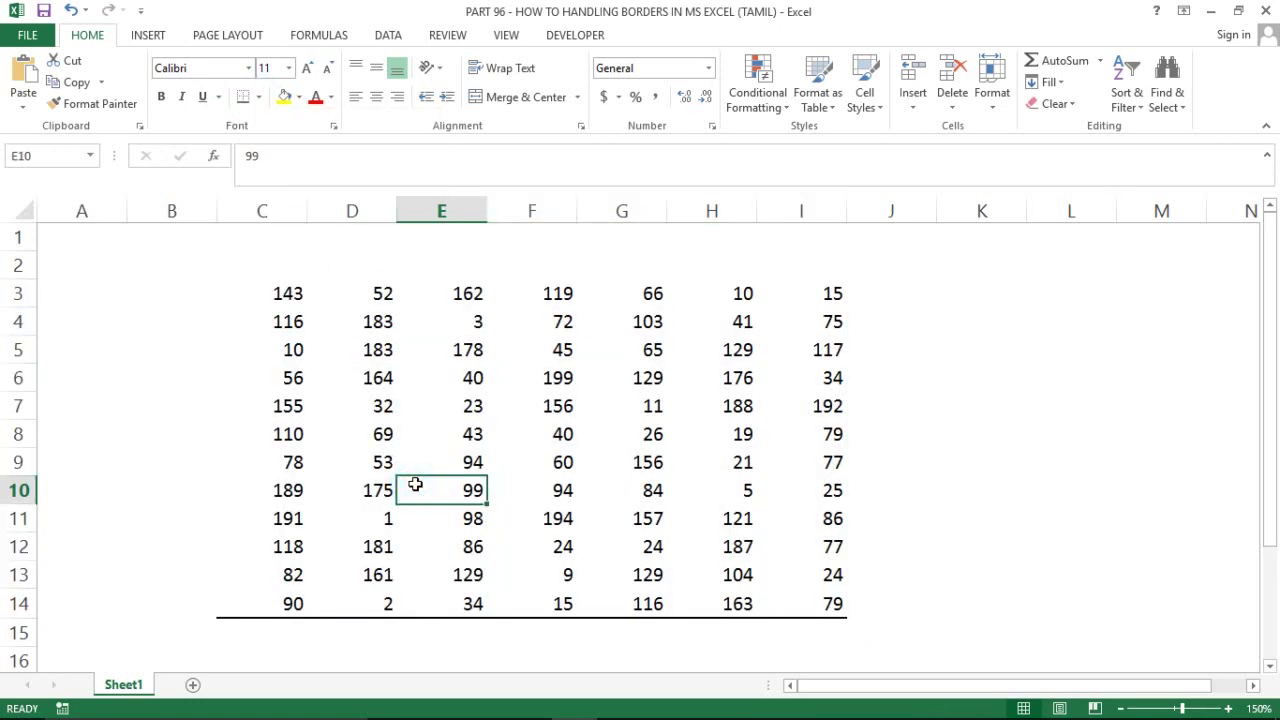
key("ctrl+a")
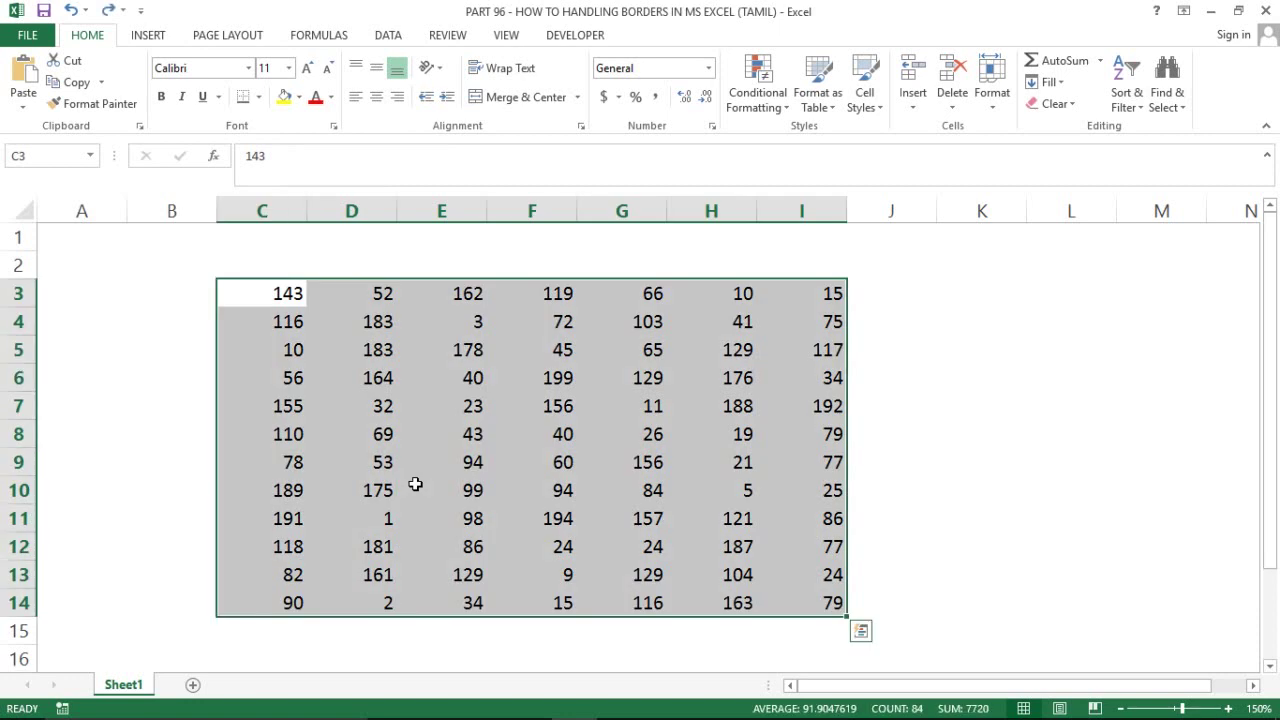
Try a Top and Bottom Border on the table range C3:I14, view it with the range deselected, and undo it.
left_click(265, 96)
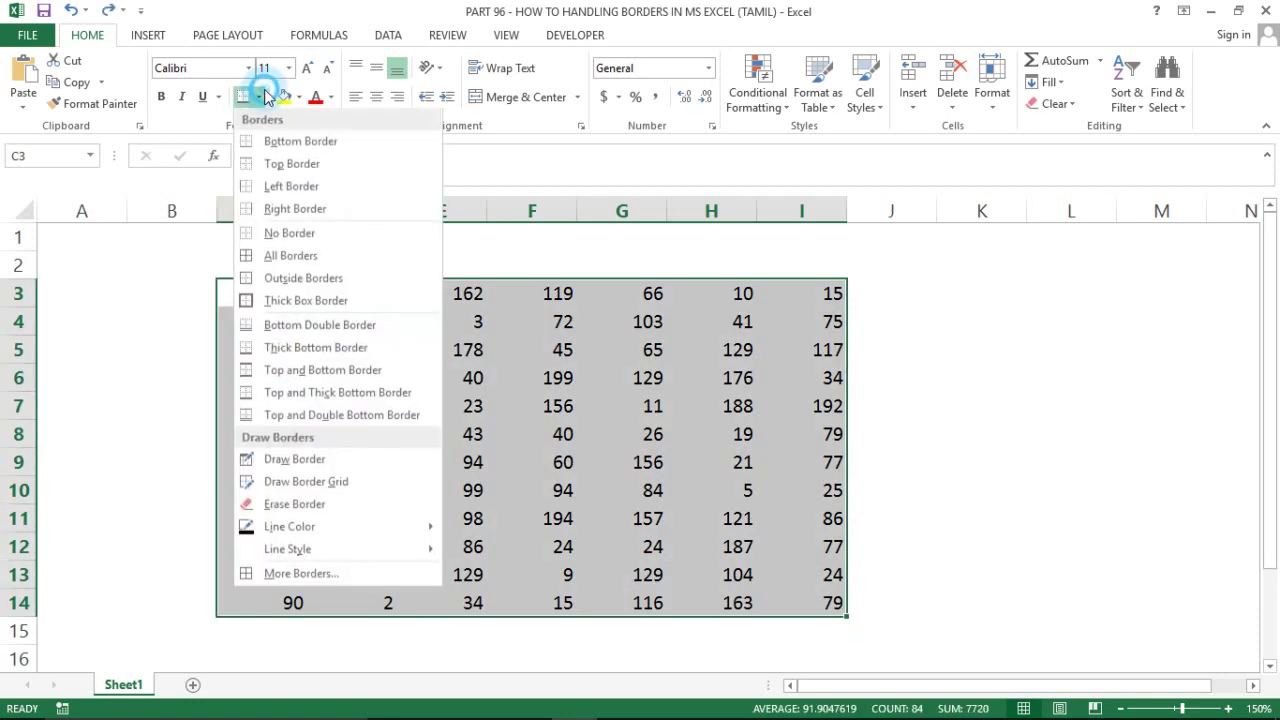
left_click(290, 371)
left_click(497, 527)
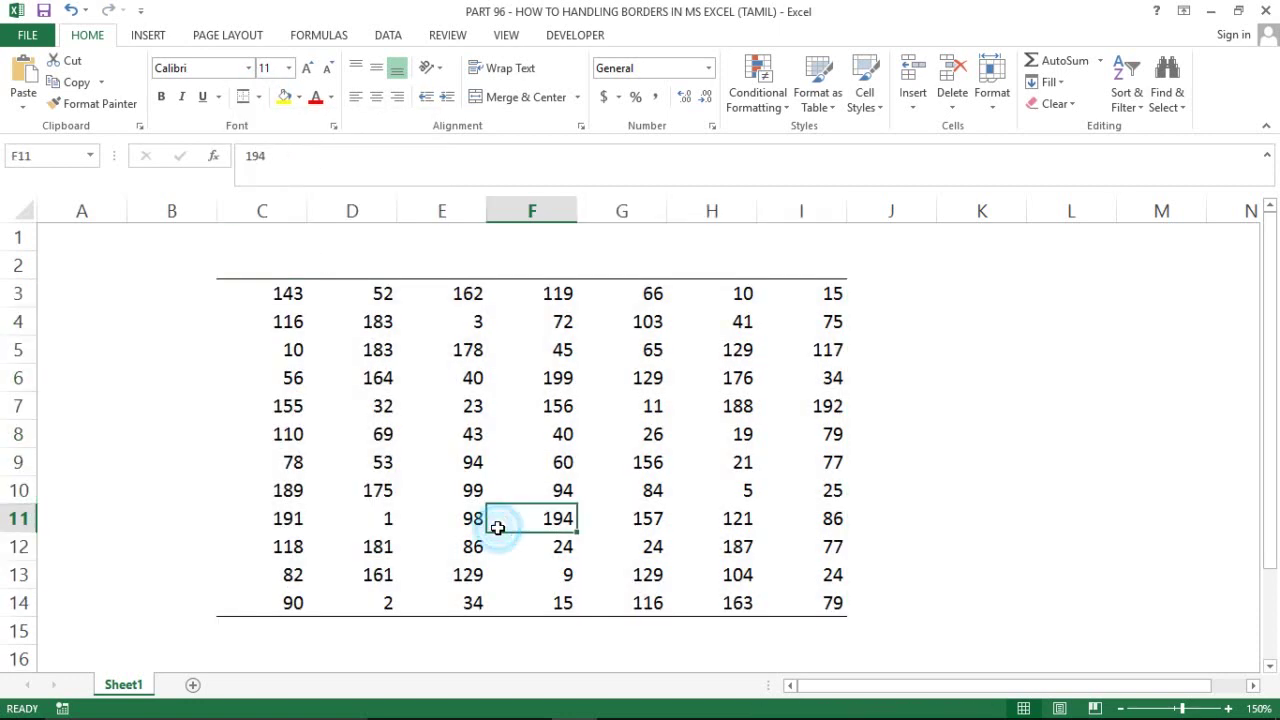
key("ctrl+a")
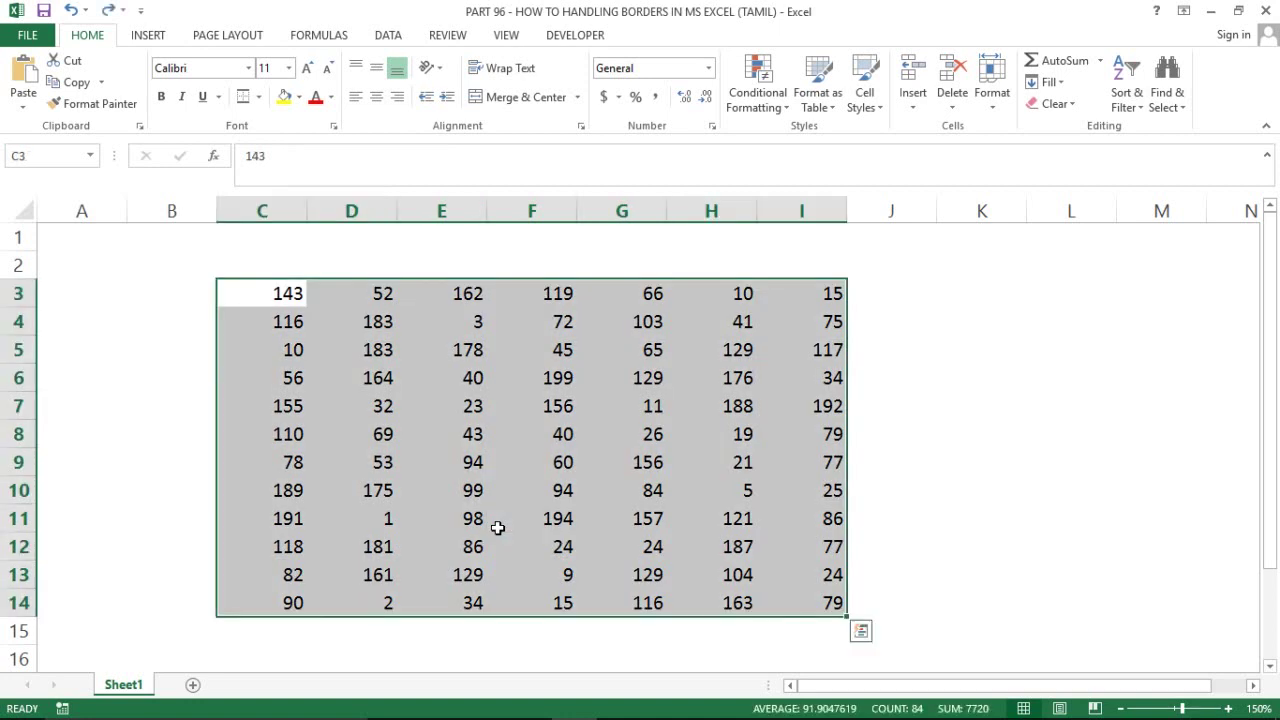
Try a Top and Thick Bottom Border on the table range C3:I14, view it with the range deselected, and undo it.
left_click(258, 96)
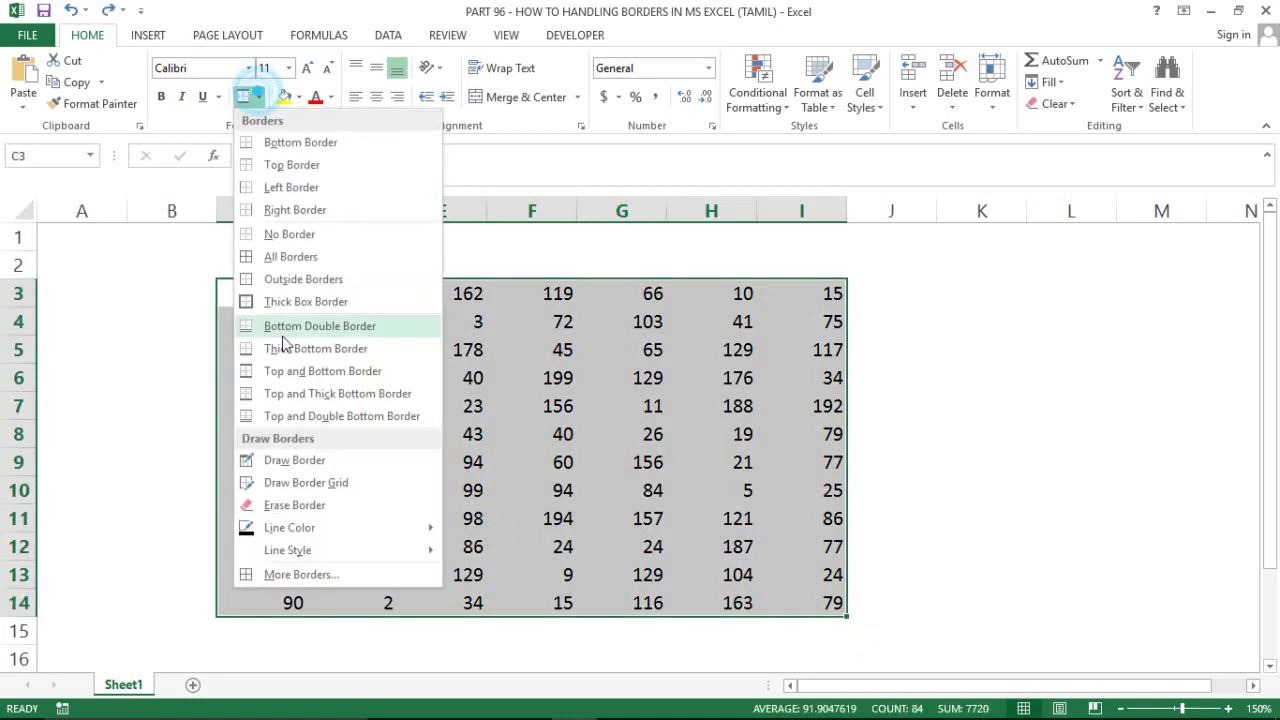
left_click(287, 394)
left_click(366, 456)
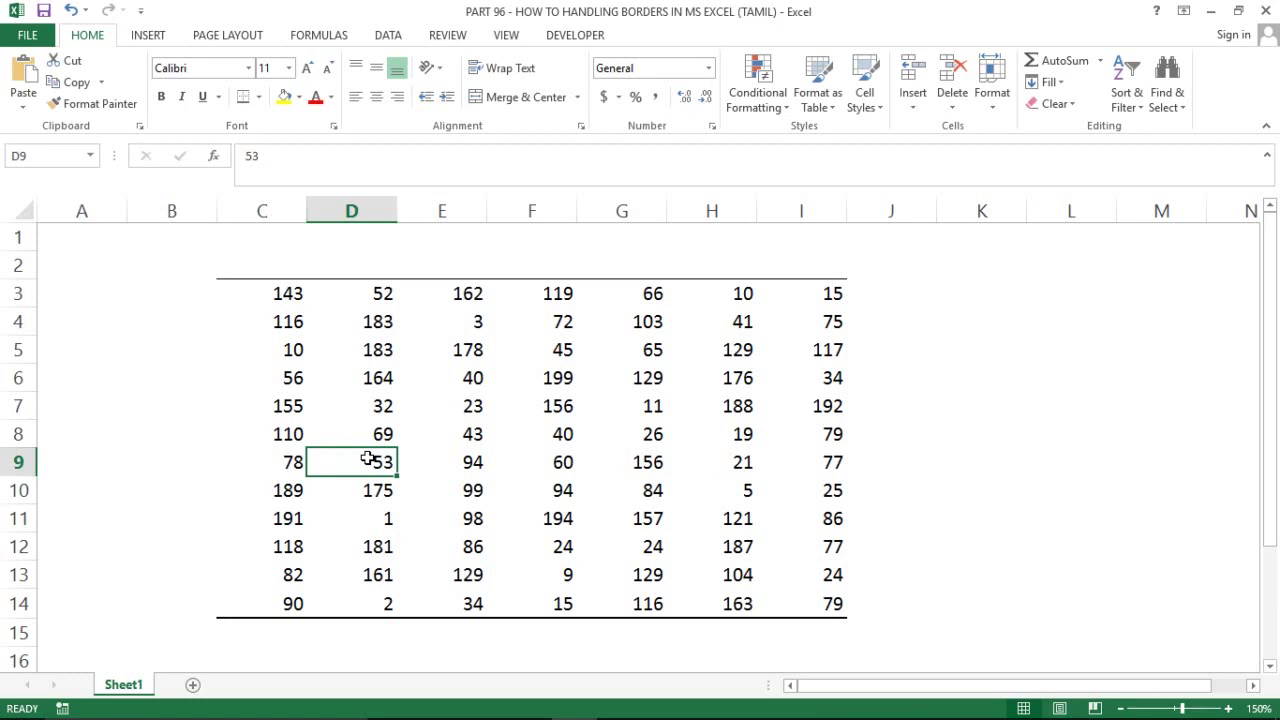
key("ctrl+a")
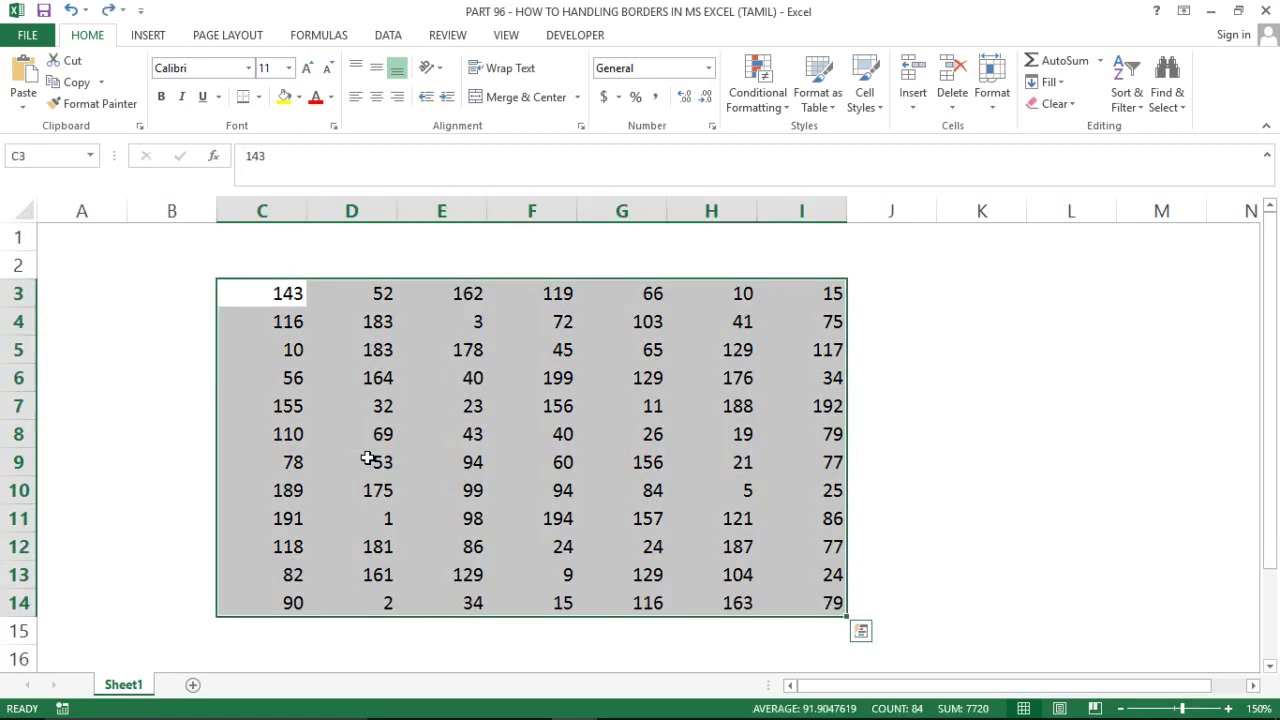
Try a Top and Double Bottom Border on the table range C3:I14, view it with the range deselected, and undo it.
left_click(258, 97)
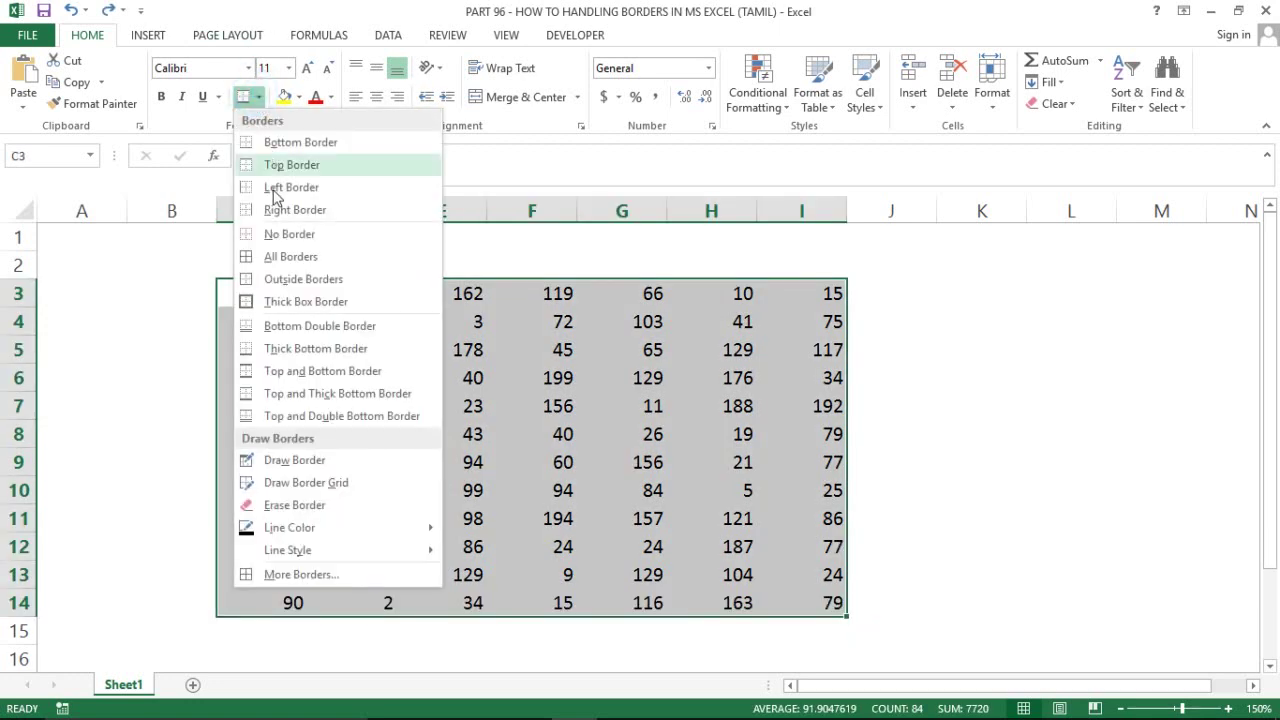
left_click(297, 415)
left_click(330, 440)
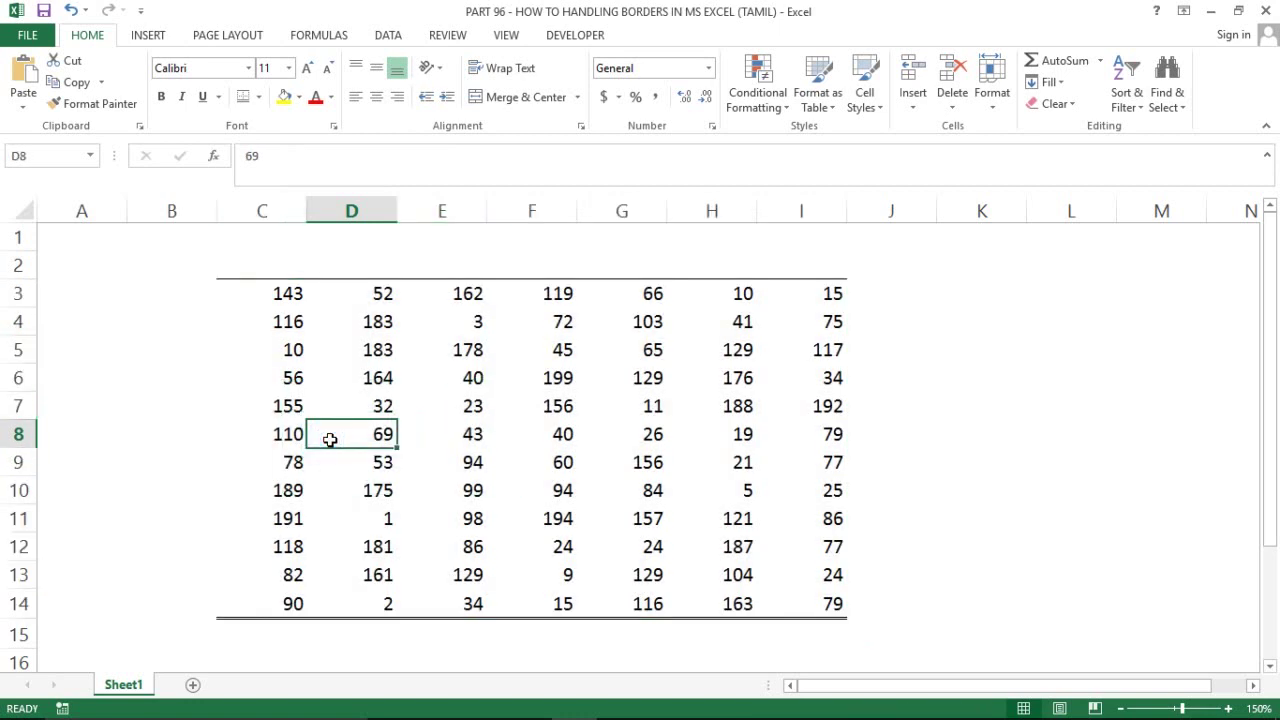
key("ctrl+z")
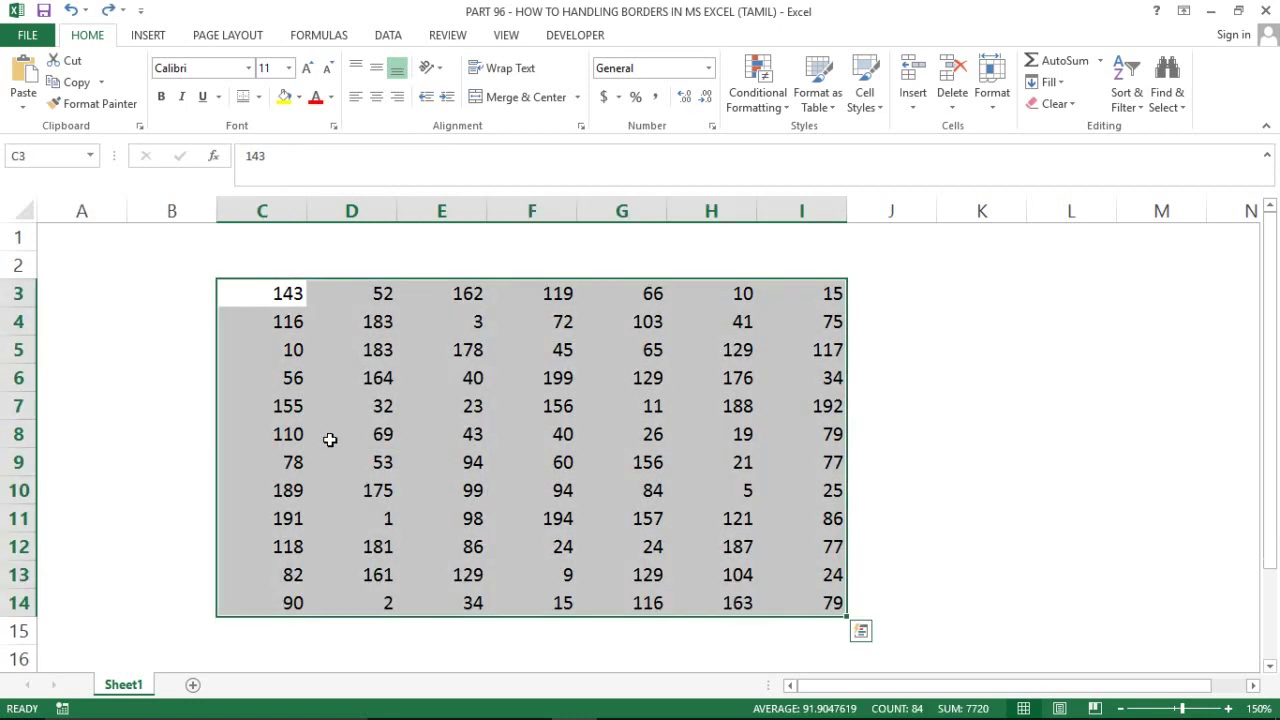
left_click(259, 99)
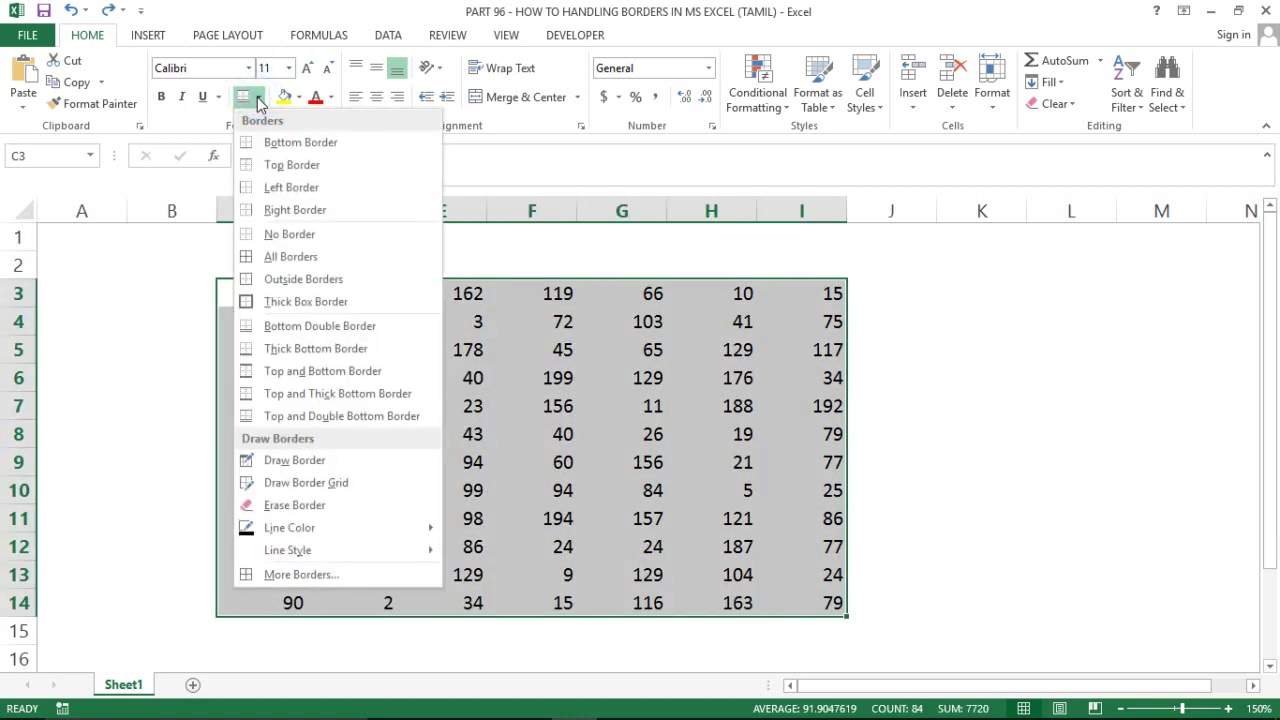
left_click(295, 460)
mouse_move(646, 434)
left_mouse_down()
mouse_move(600, 434)
mouse_move(640, 434)
left_mouse_up()
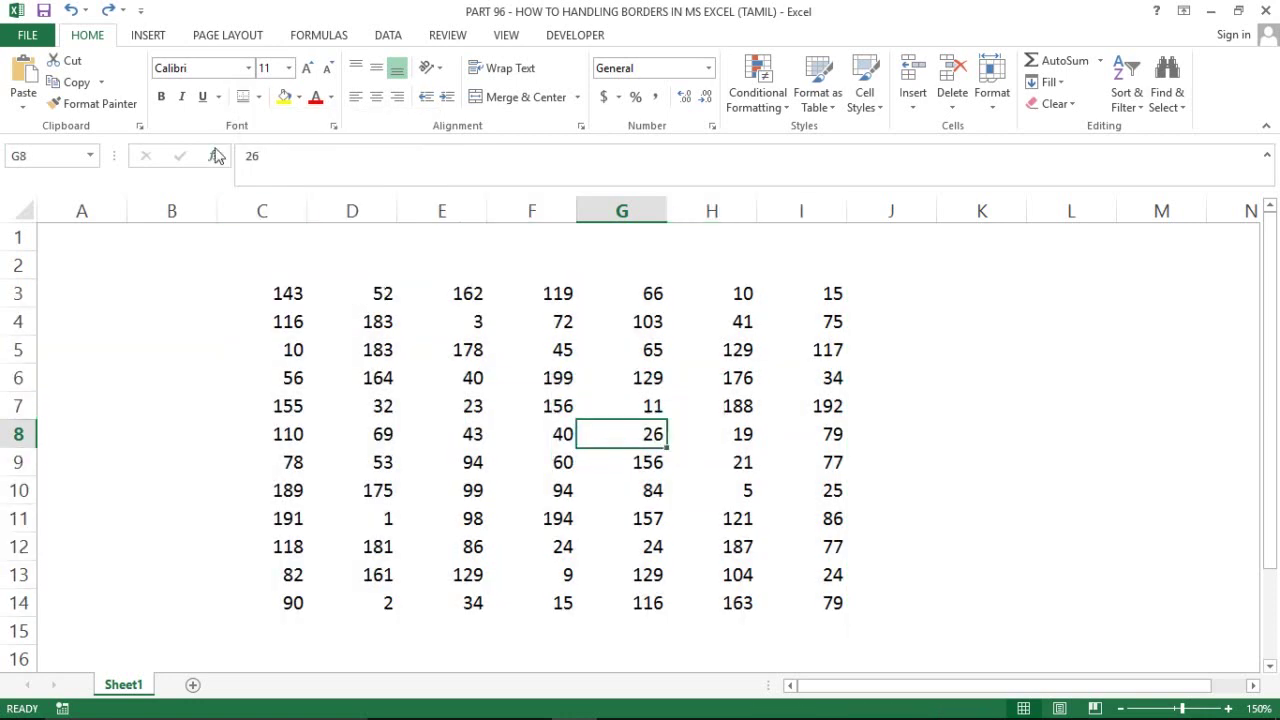
key("ctrl+z")
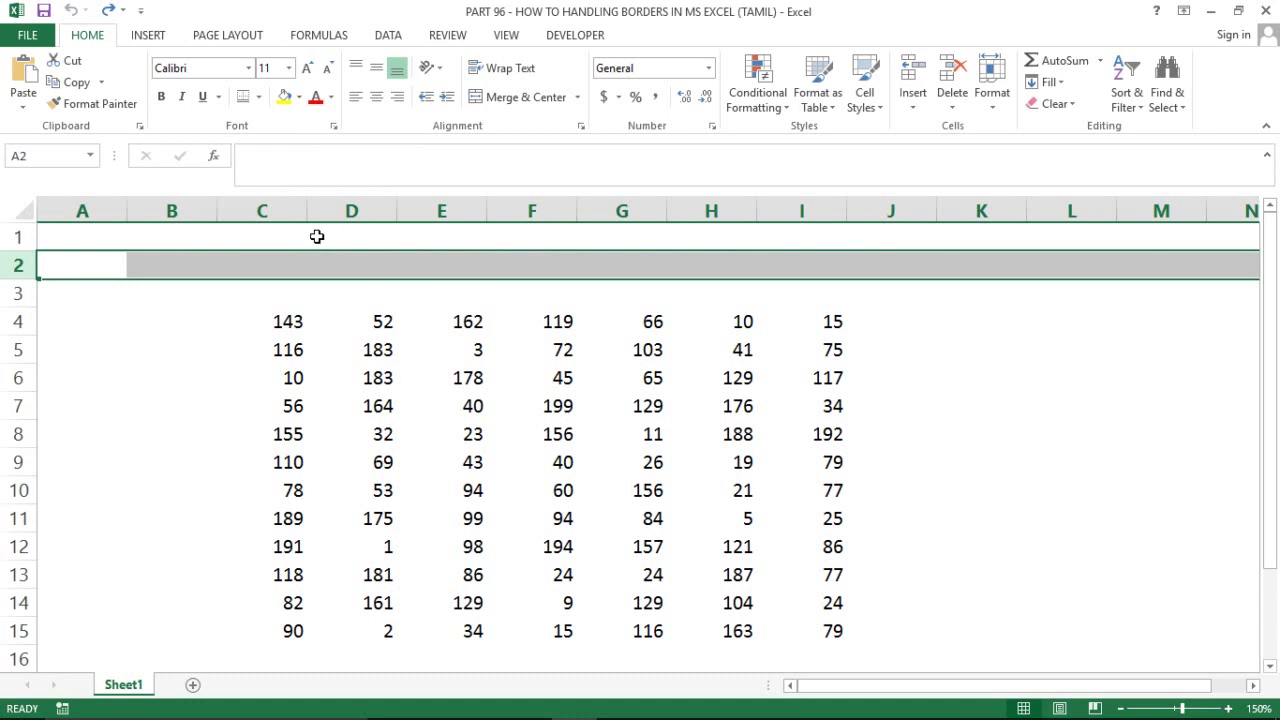
key("ctrl+z")
key("ctrl+z")
key("ctrl+z")
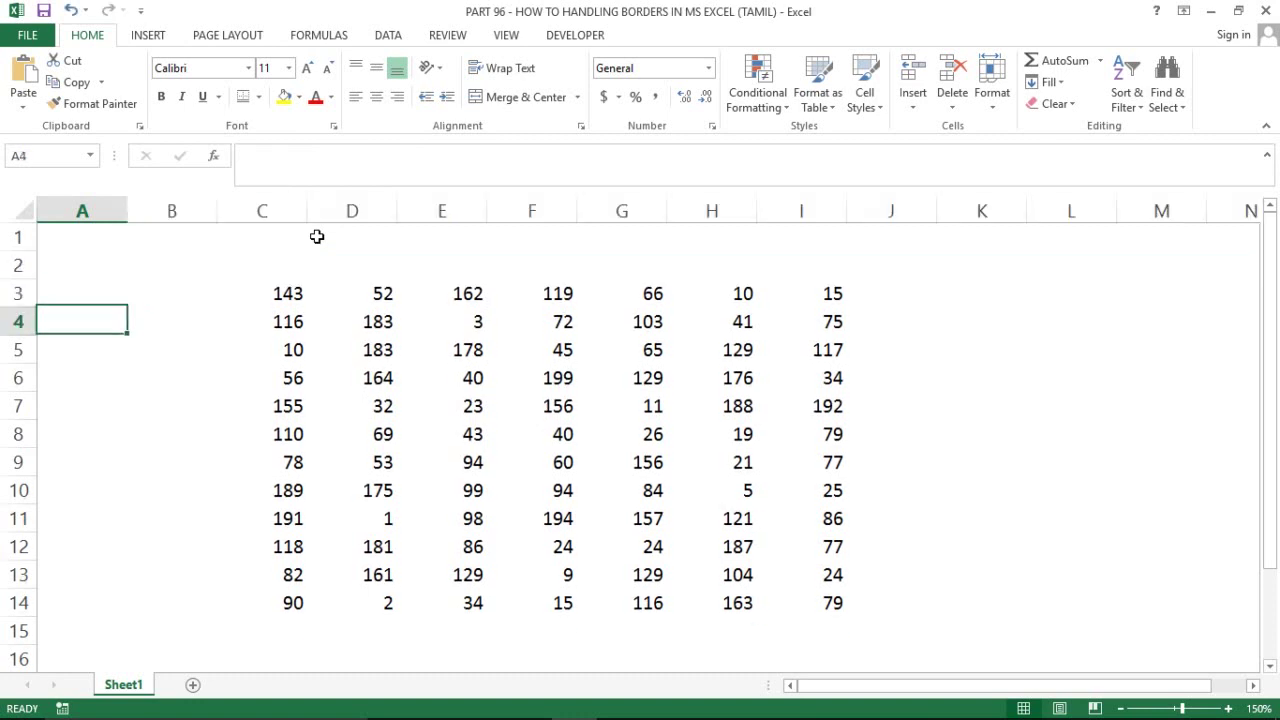
Try the Draw Border tool by outlining cells C3:F9, view the outline with drawing mode off, and undo it.
key("ctrl+shift+Down")
key("ctrl+shift+Right")
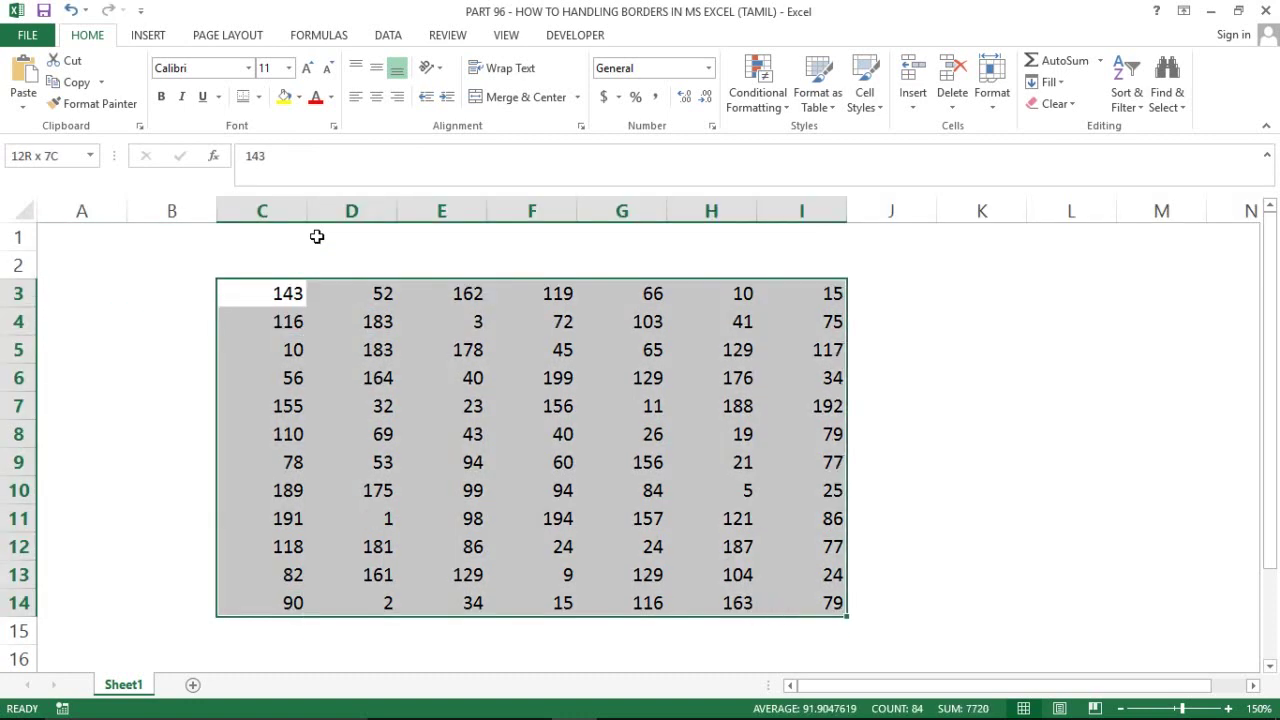
left_click(258, 97)
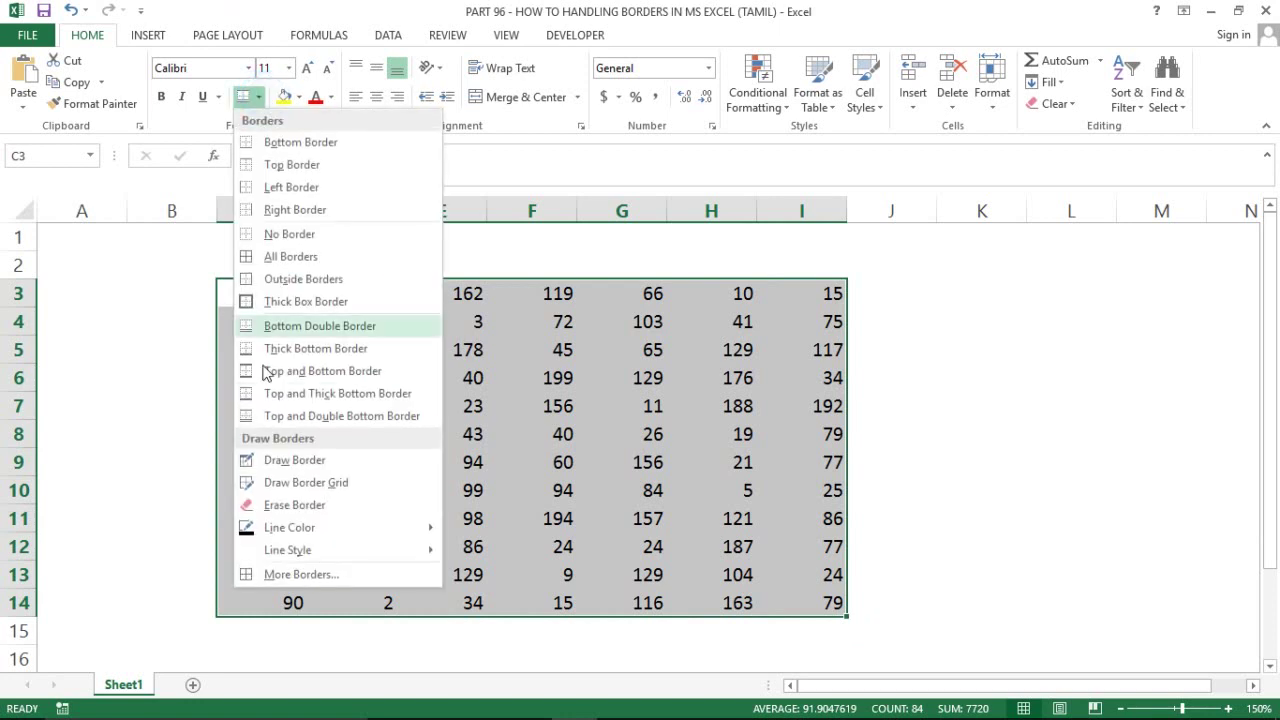
left_click(294, 462)
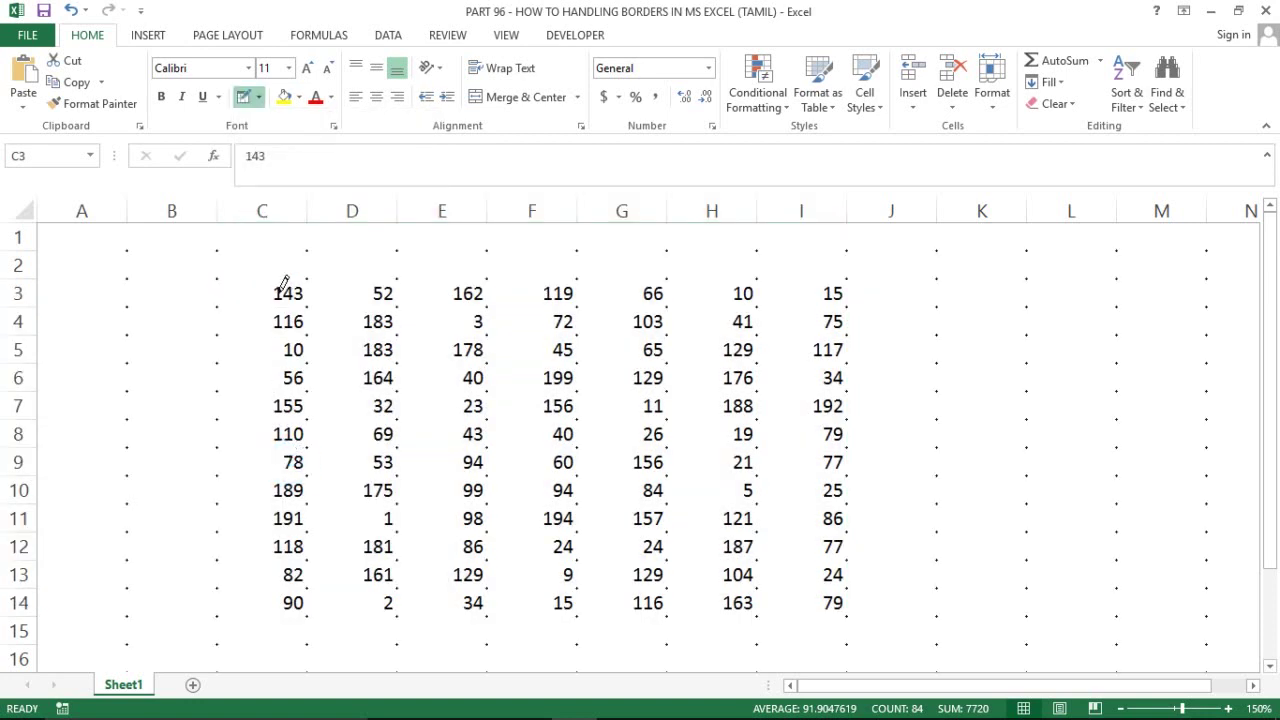
left_click(309, 296)
mouse_move(333, 309)
left_mouse_down()
mouse_move(380, 323)
mouse_move(567, 450)
left_mouse_up()
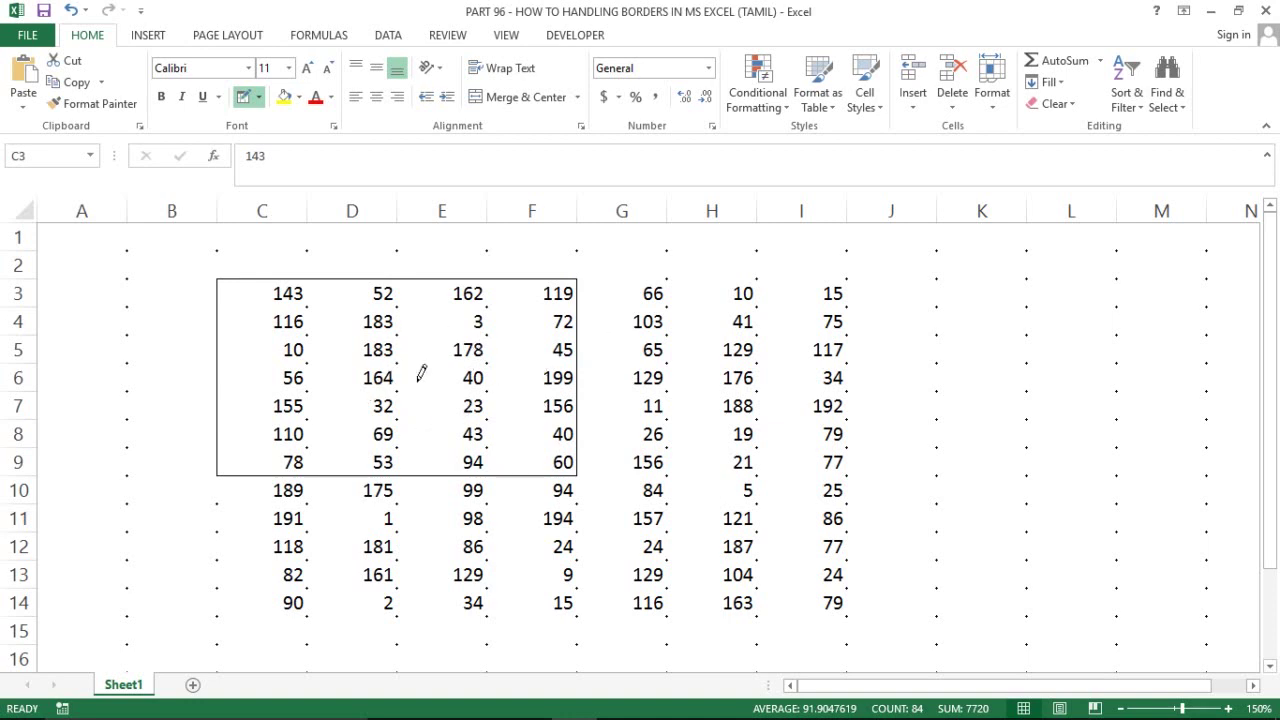
key("Escape")
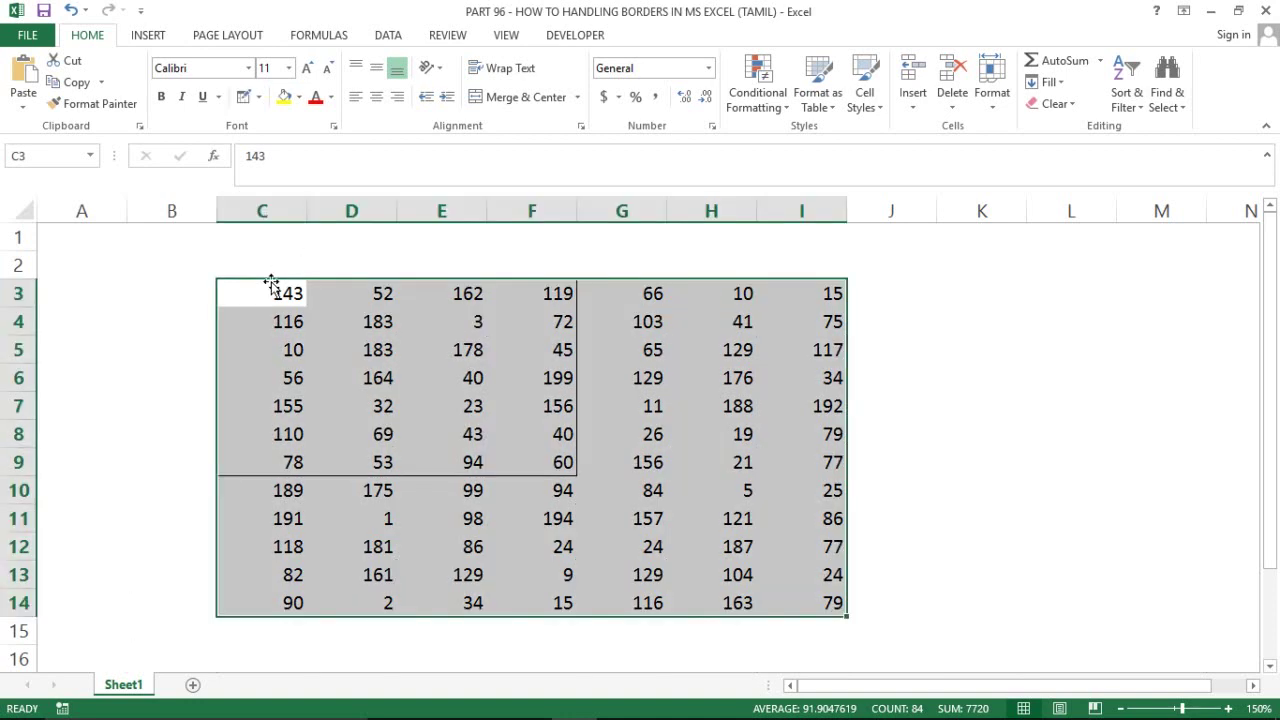
left_click(500, 432)
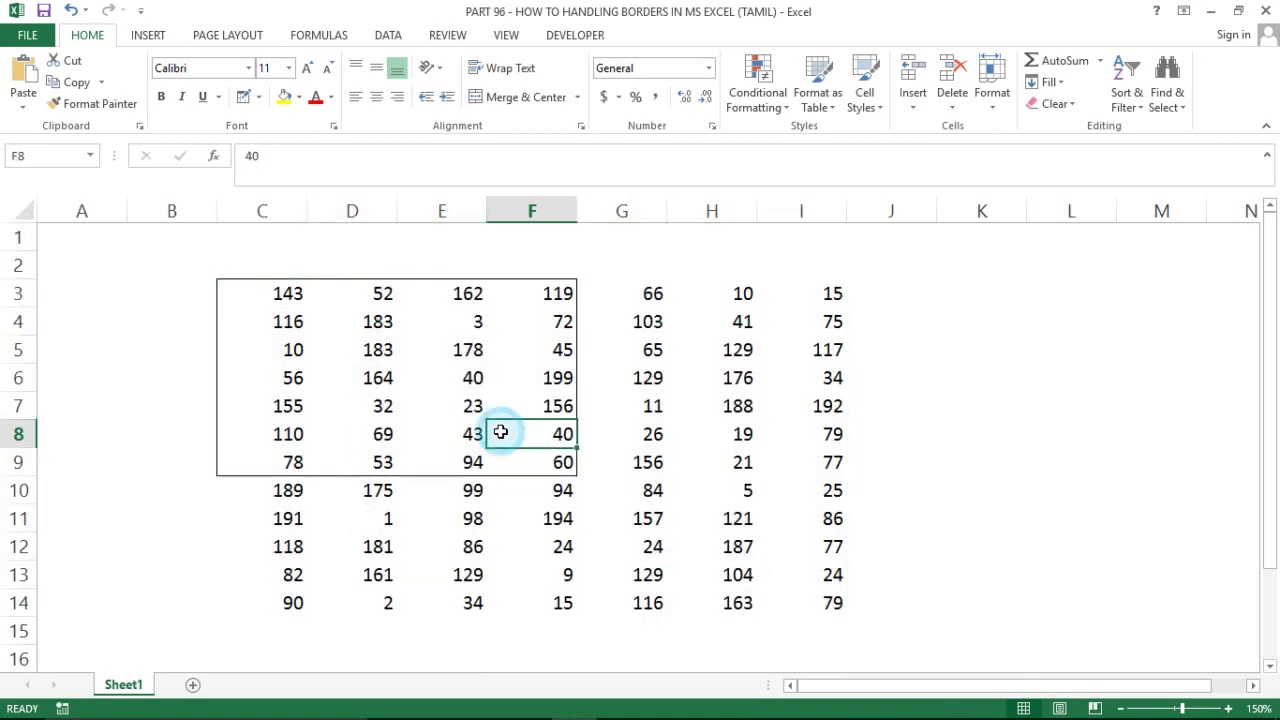
left_click(501, 360)
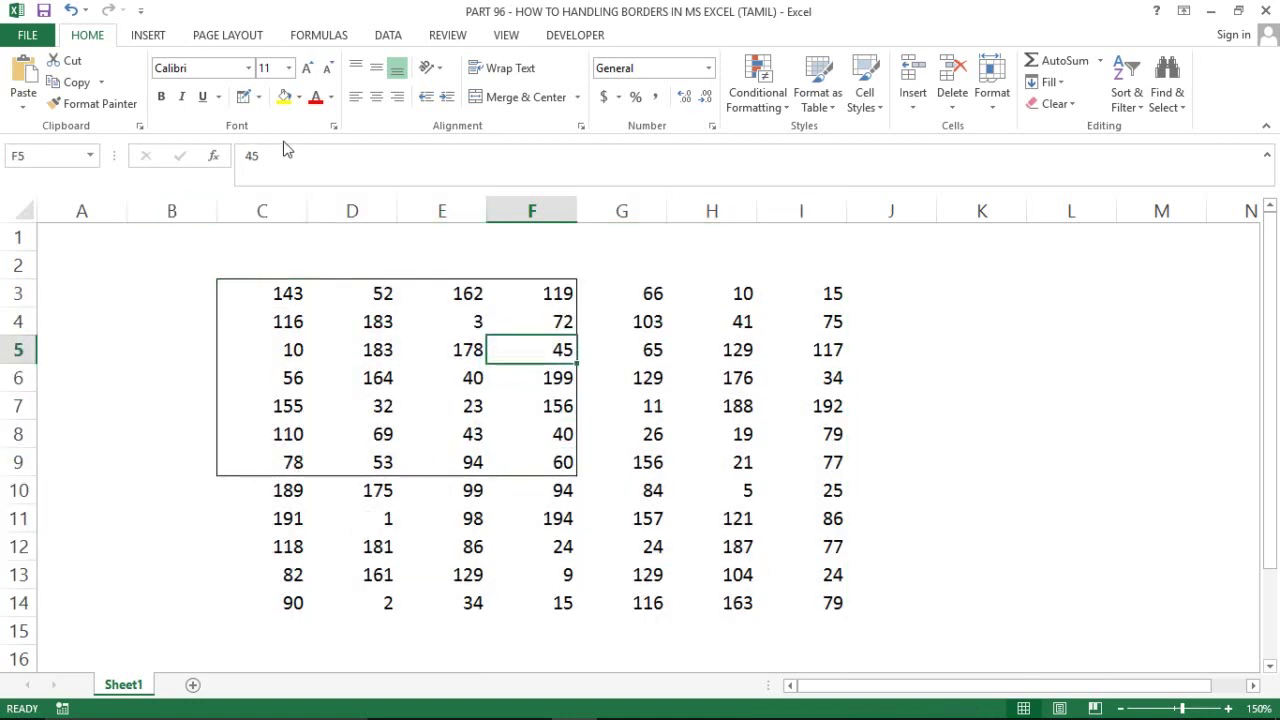
key("ctrl+z")
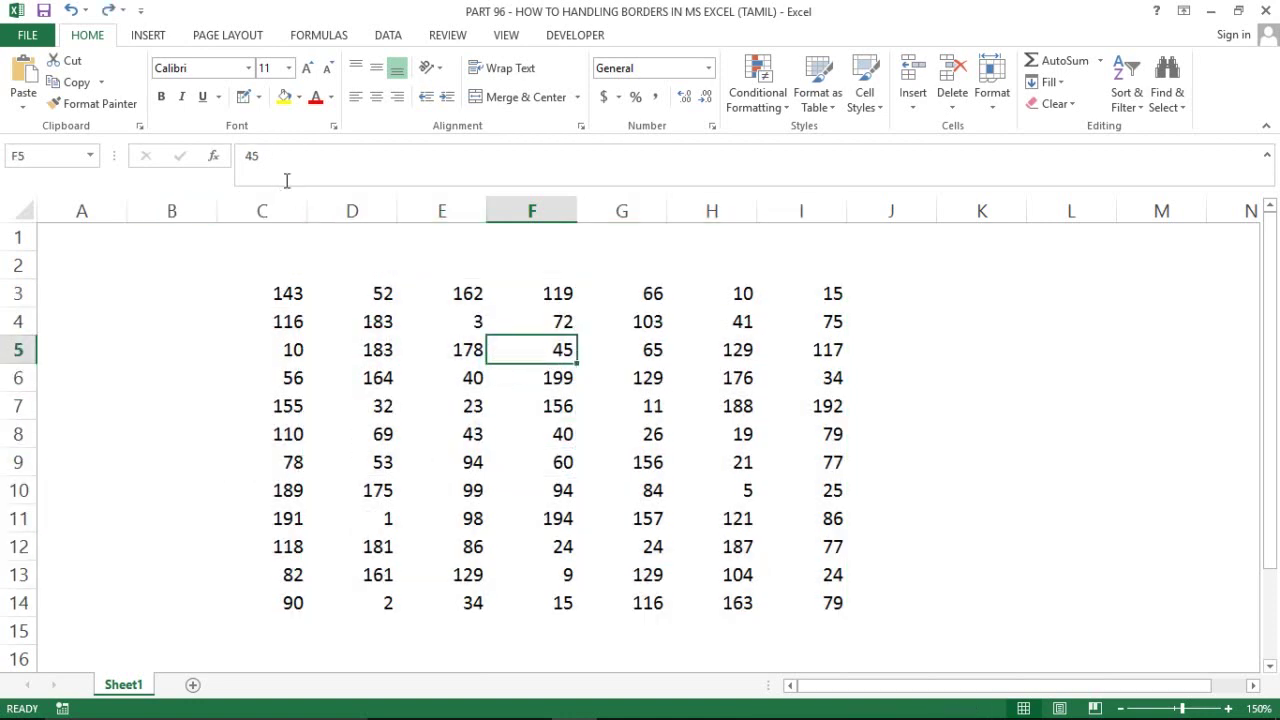
Try the Draw Border Grid tool across the whole table C3:I14, leave drawing mode, and undo the grid.
left_click(259, 97)
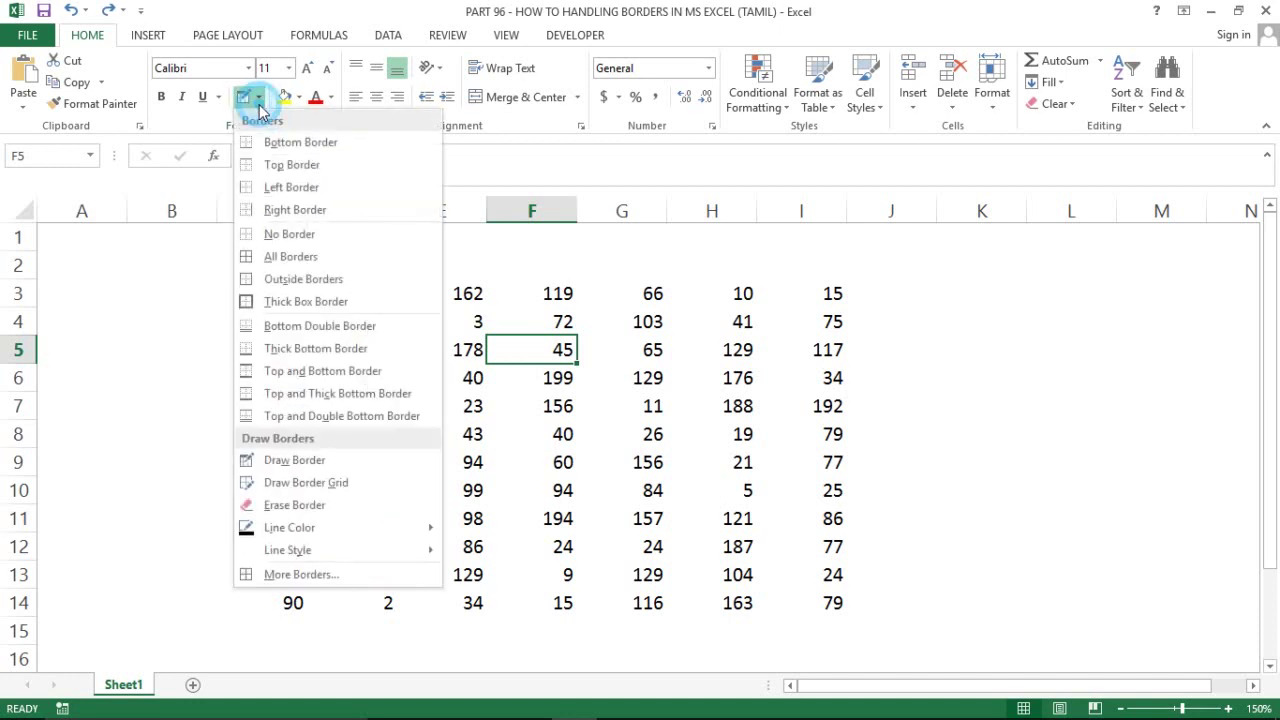
left_click(289, 486)
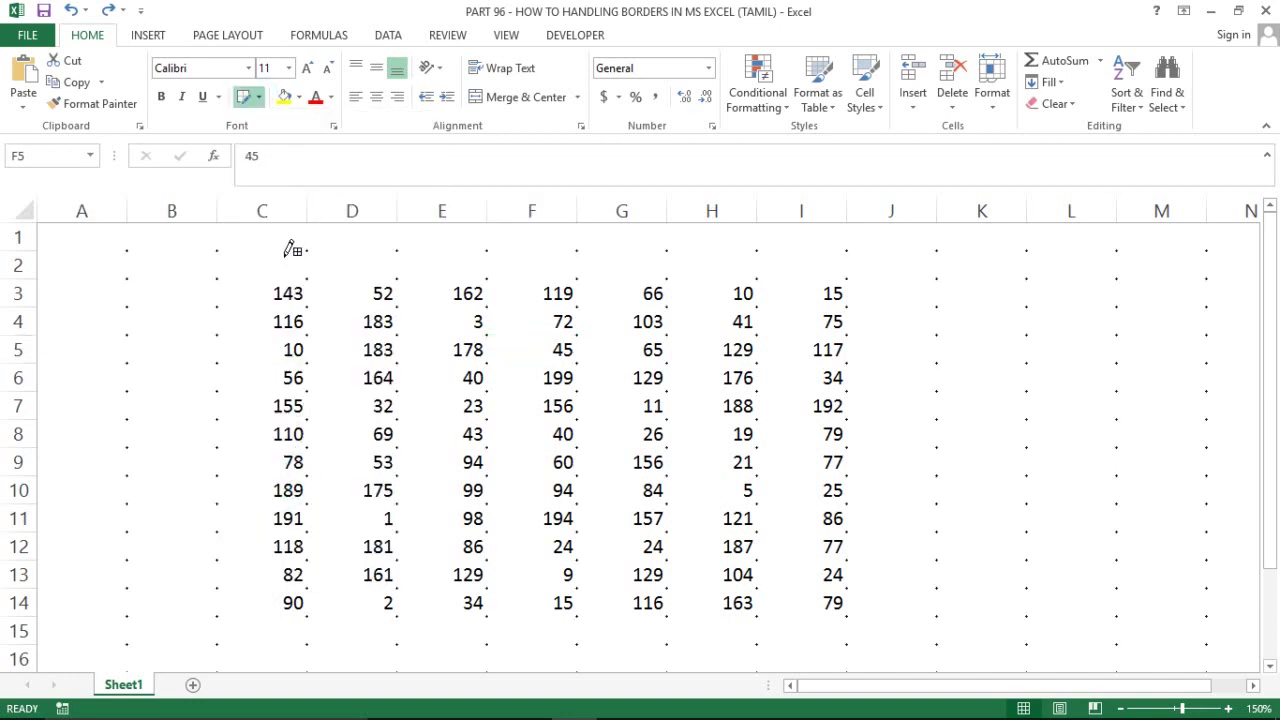
mouse_move(285, 285)
left_mouse_down()
mouse_move(466, 331)
mouse_move(771, 490)
mouse_move(831, 551)
mouse_move(836, 597)
left_mouse_up()
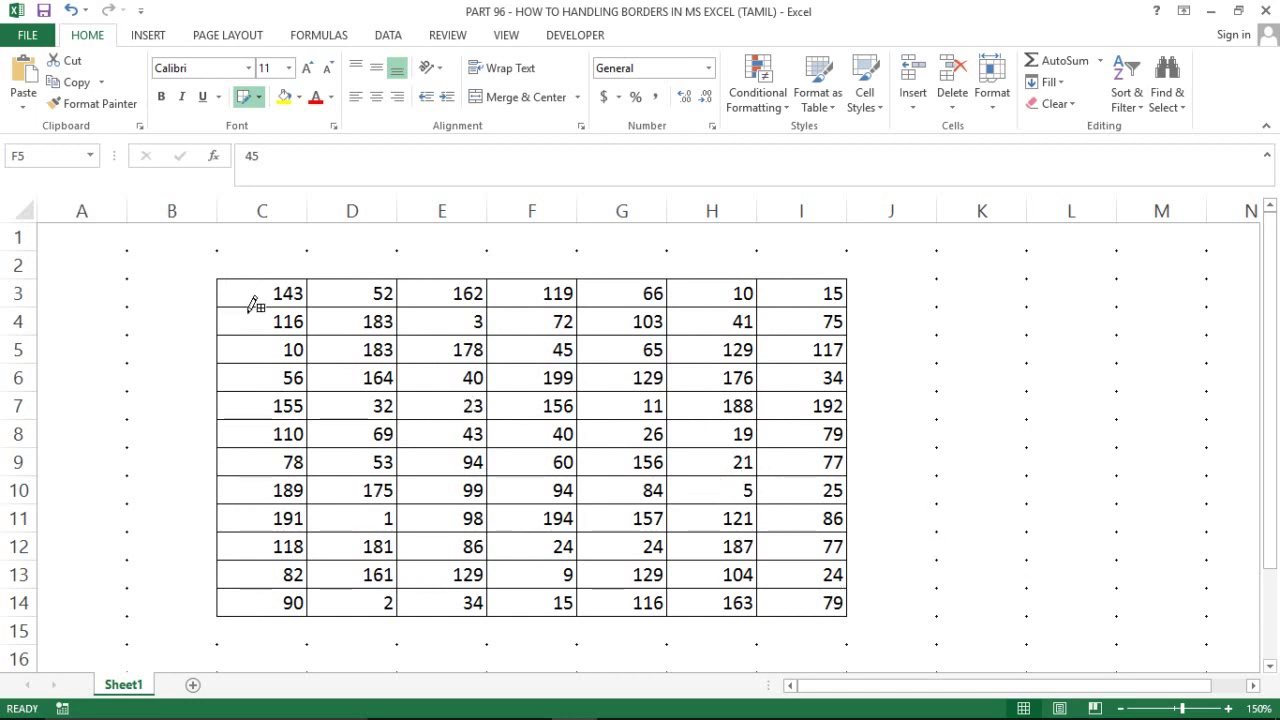
key("Escape")
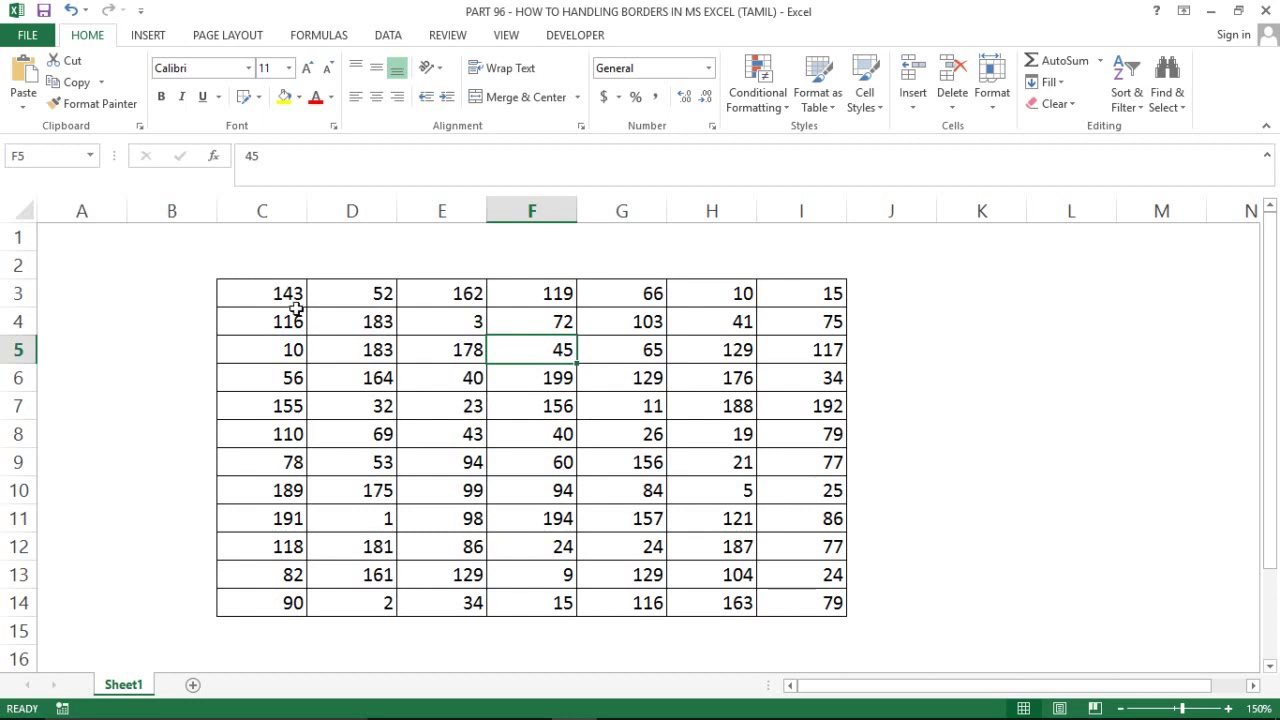
left_click(294, 312)
key("ctrl+z")
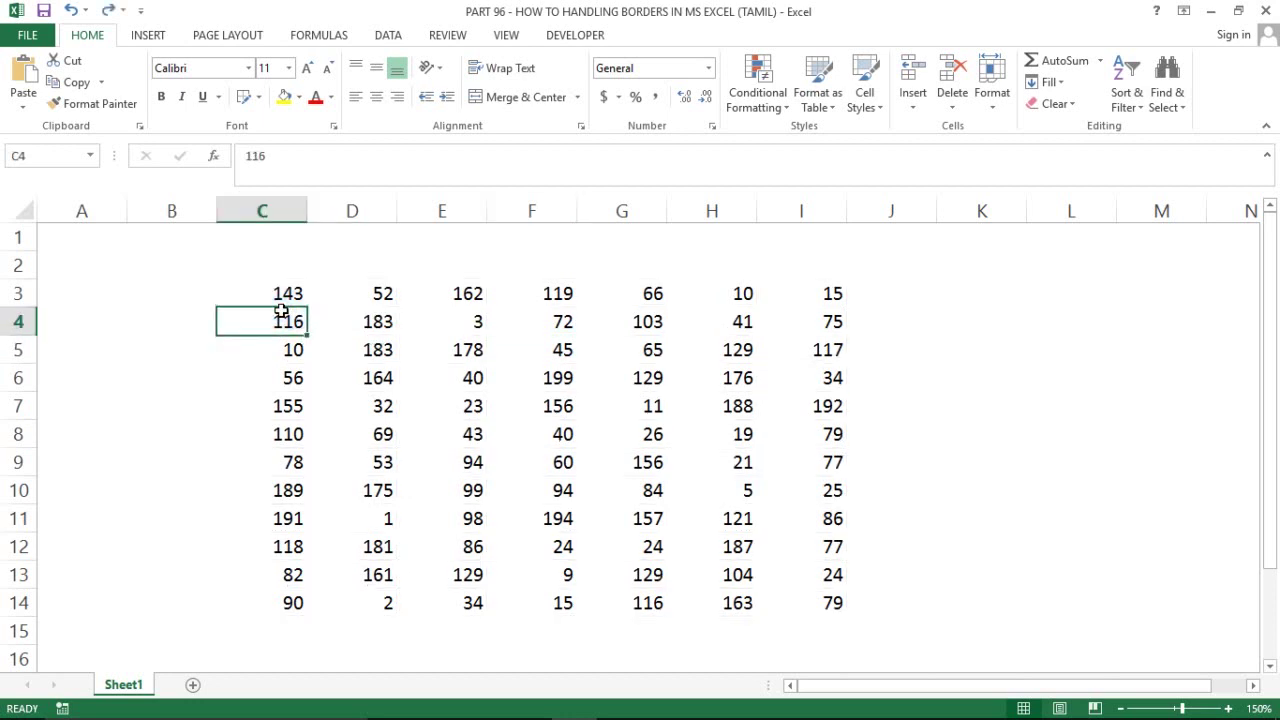
Apply All Borders to the table range C3:I14 and view it with the range deselected.
left_click(257, 97)
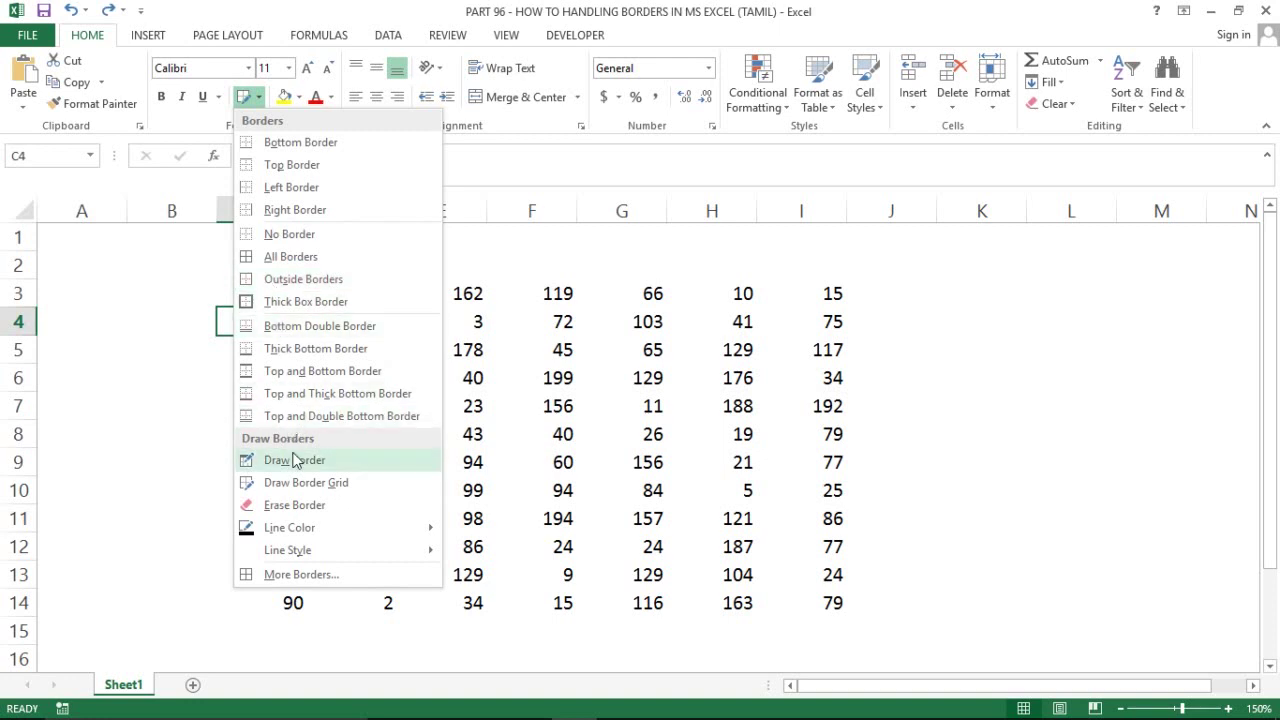
left_click(301, 508)
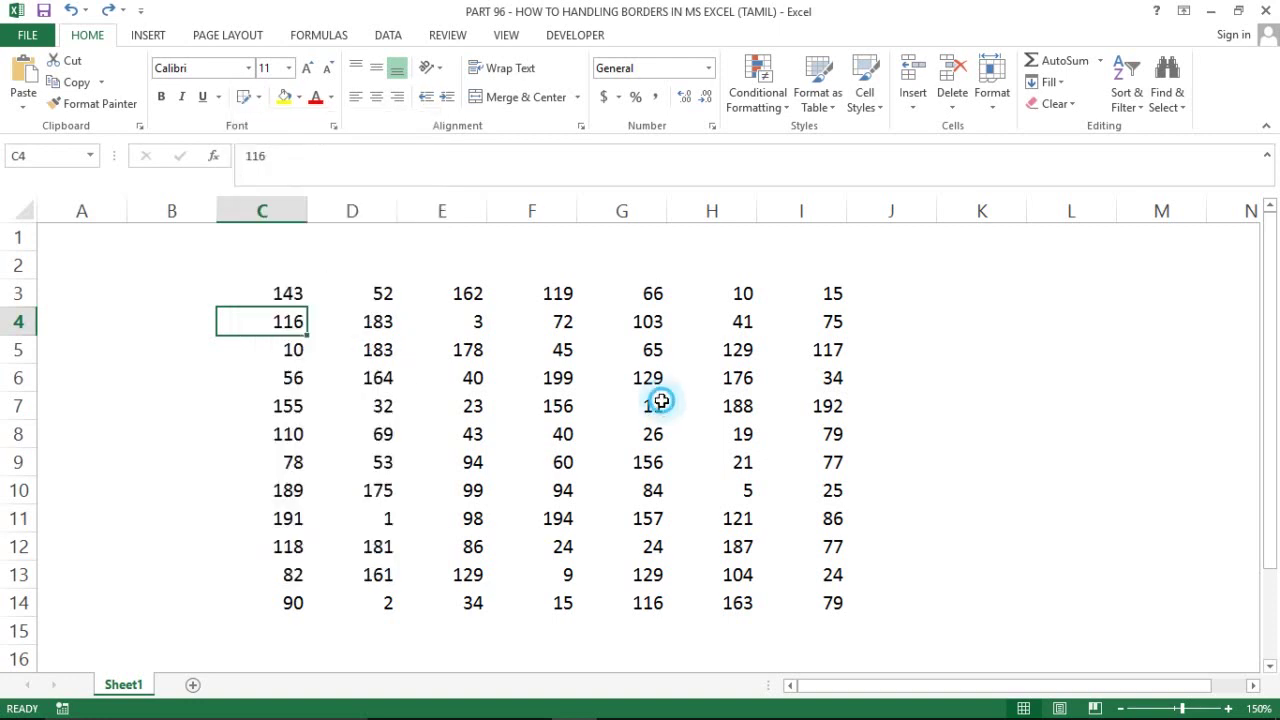
left_click(270, 300)
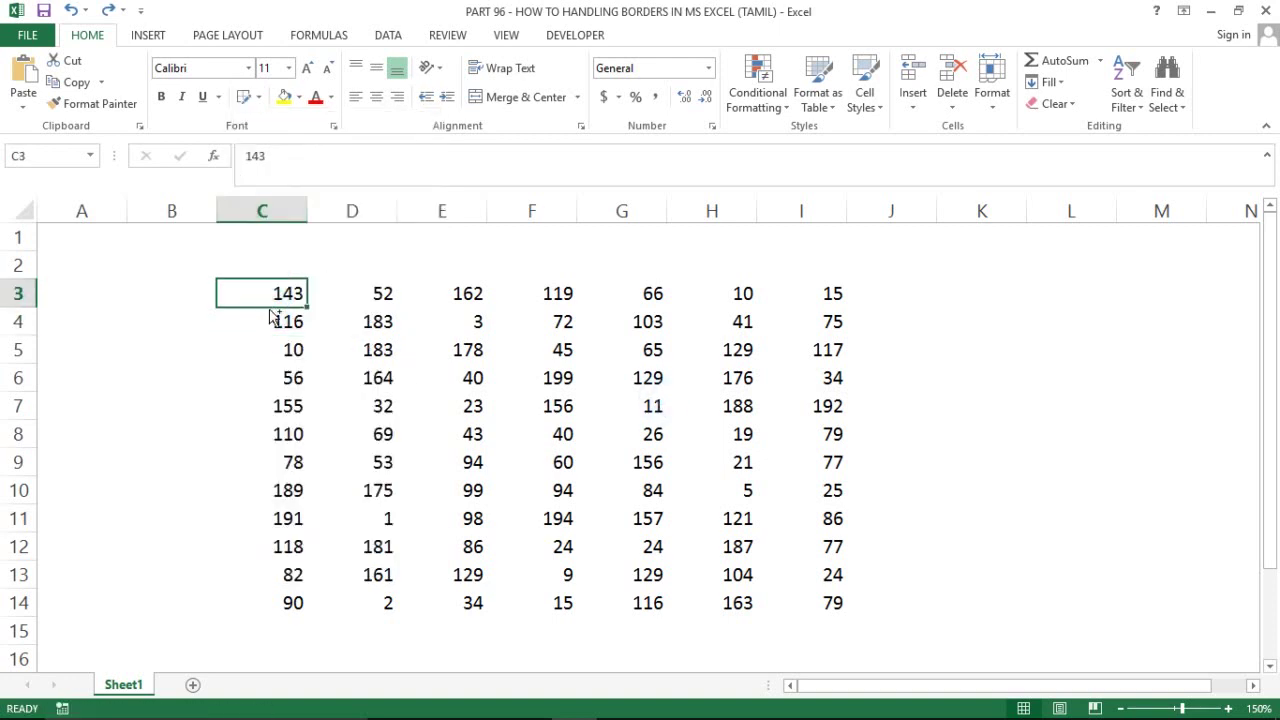
key("ctrl+shift+Down")
key("ctrl+shift+Right")
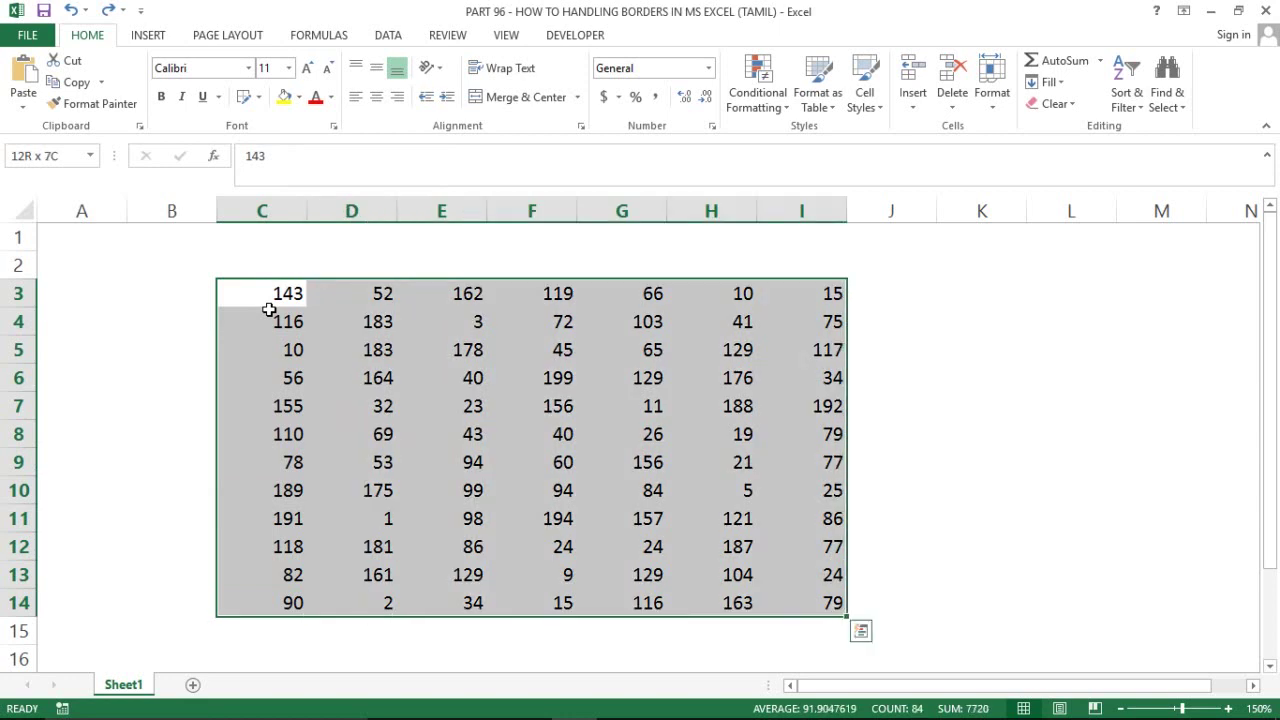
left_click(262, 96)
left_click(268, 254)
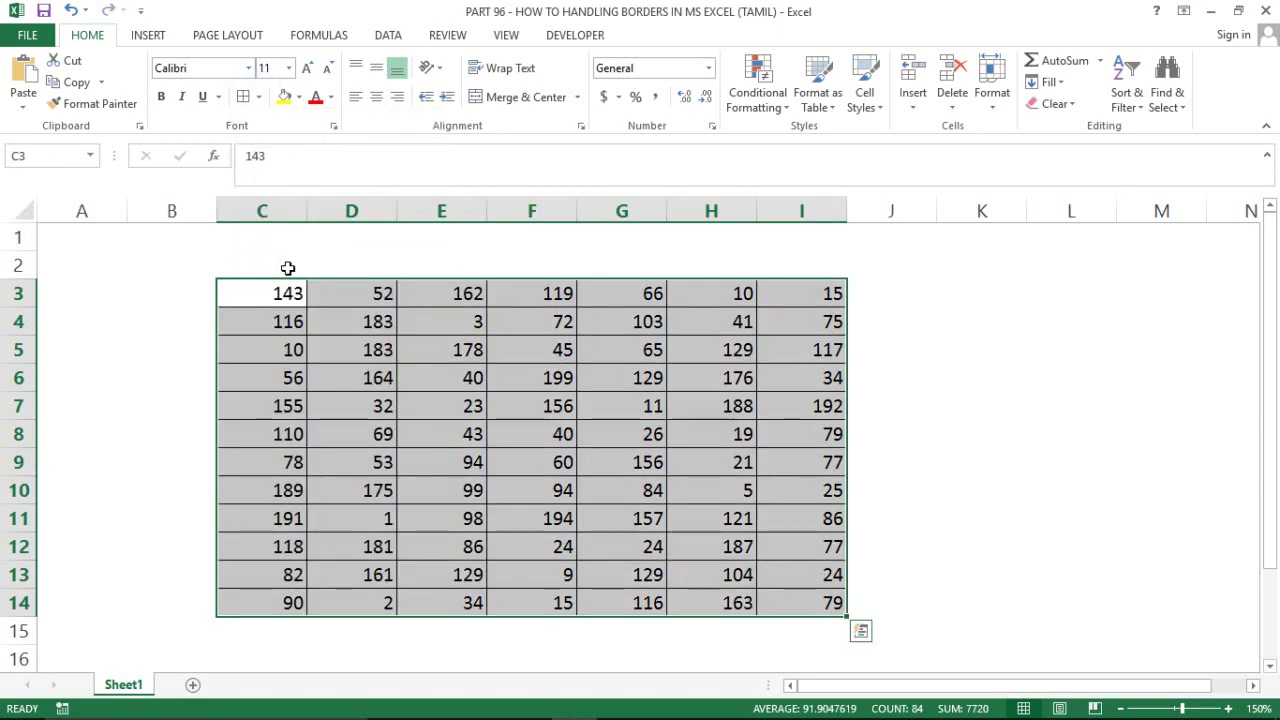
left_click(300, 300)
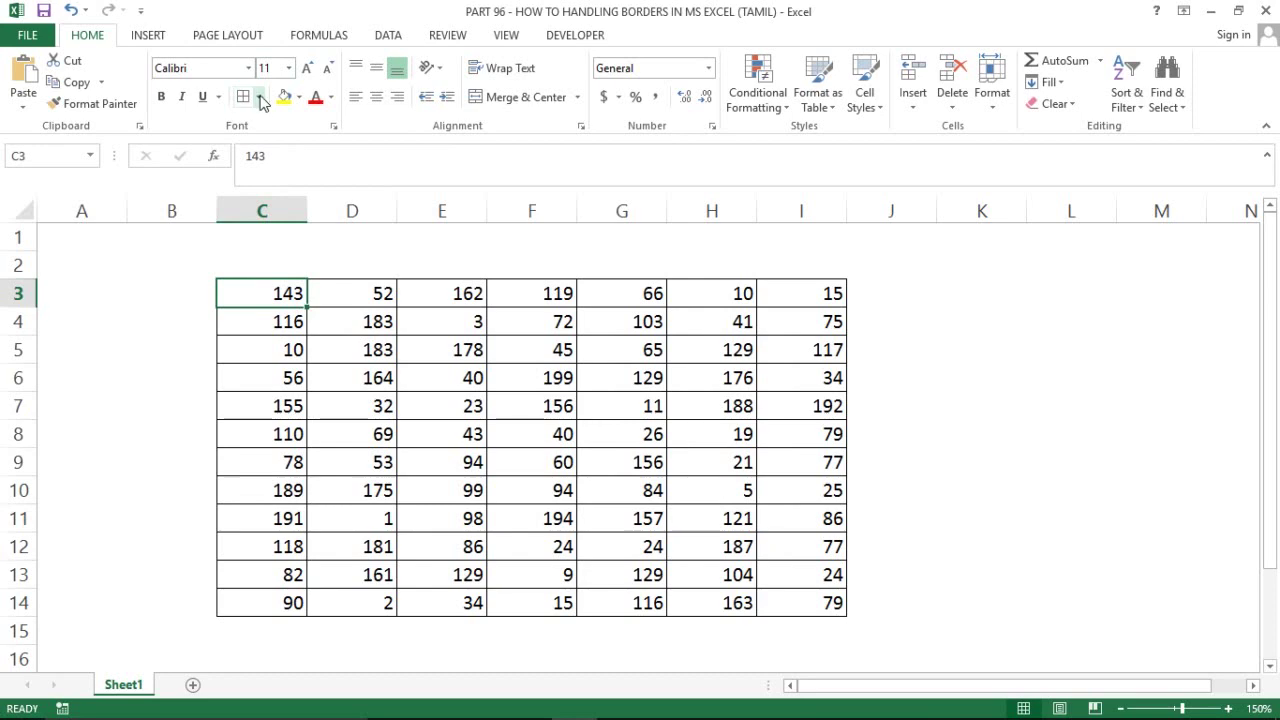
Erase every border across the table C3:I14 with the Erase Border tool, leave erasing mode, and return to cell C3.
left_click(261, 100)
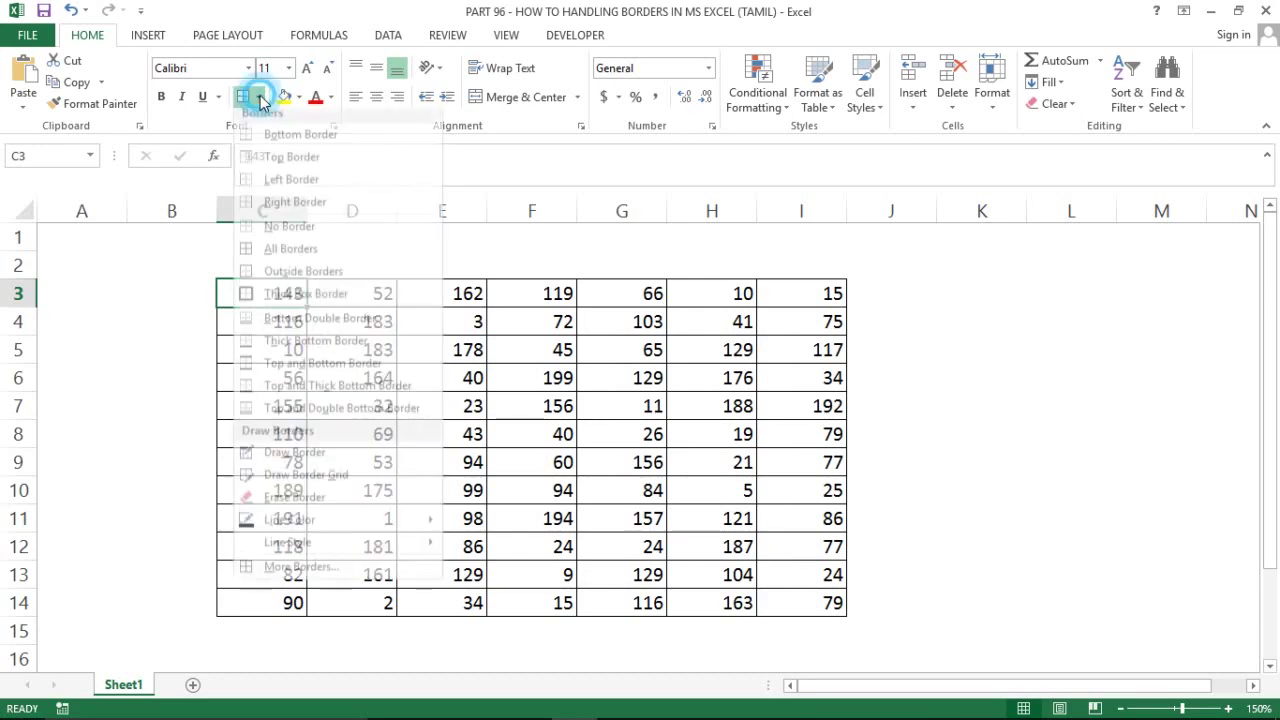
left_click(258, 502)
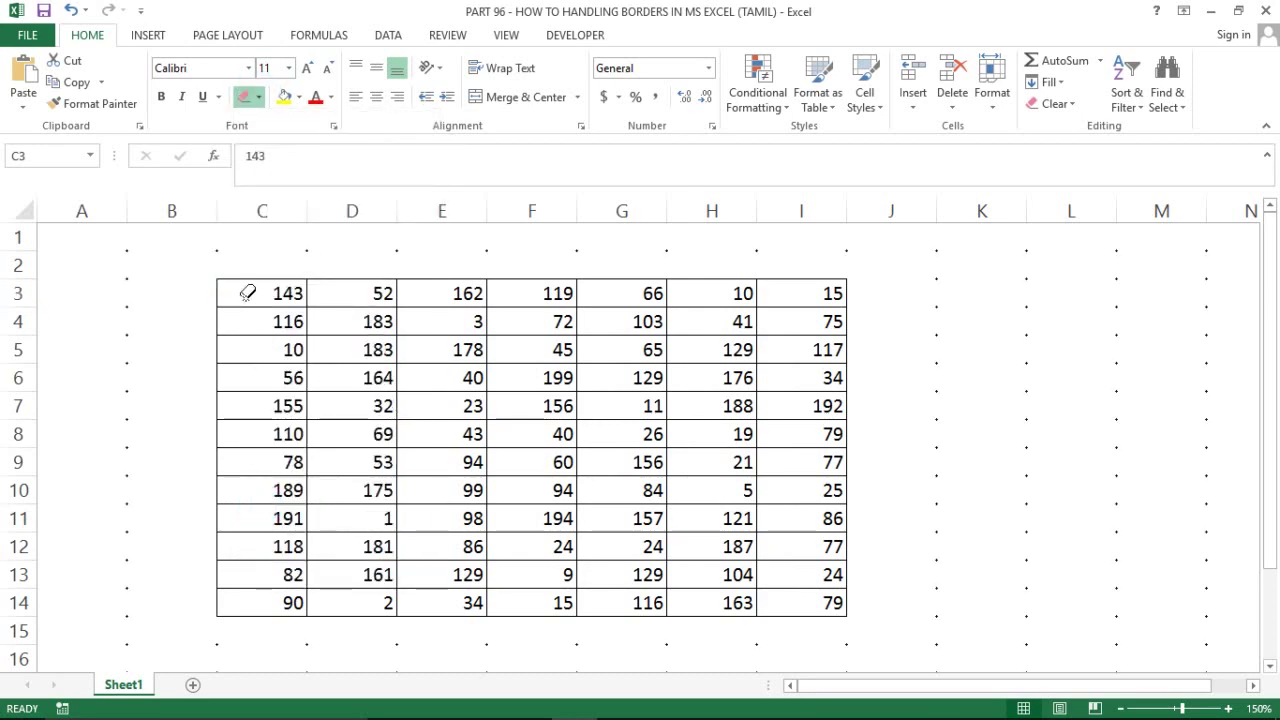
mouse_move(247, 293)
left_mouse_down()
mouse_move(420, 354)
mouse_move(817, 605)
left_mouse_up()
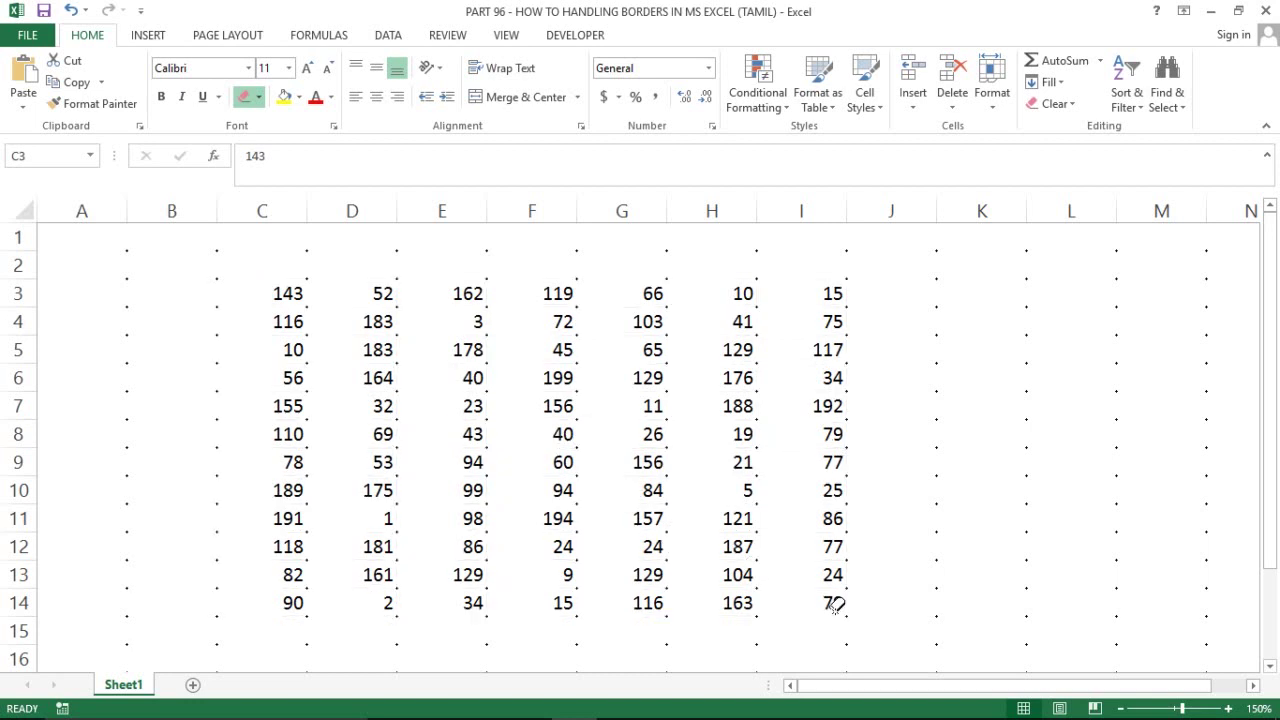
key("Escape")
left_click(430, 408)
key("Up")
key("Up")
key("Up")
key("Up")
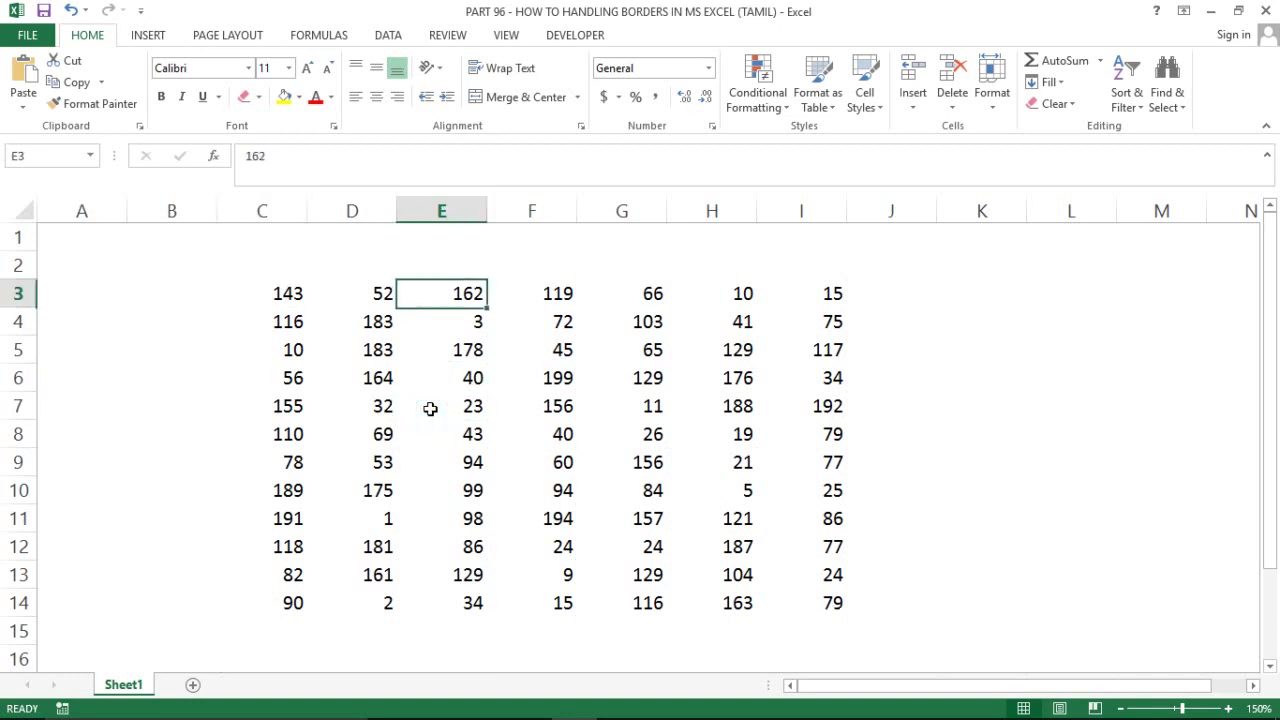
key("Left")
key("Left")
key("Left")
key("Right")
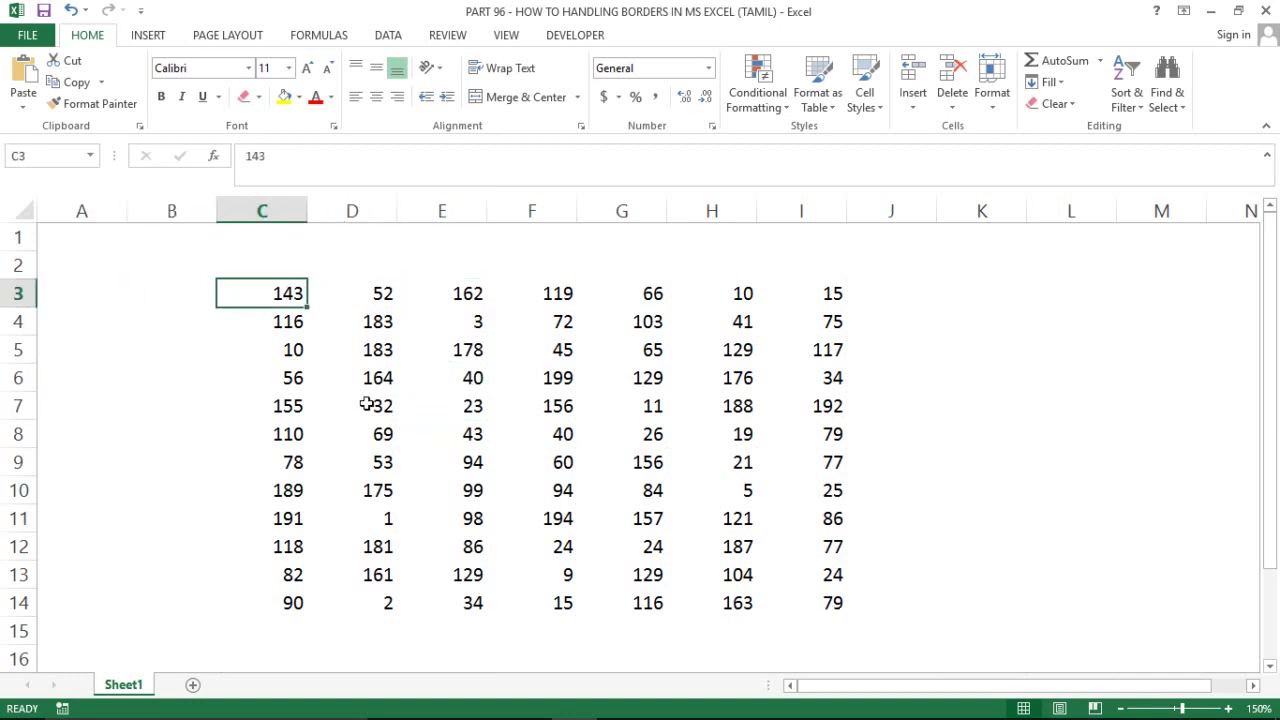
Set the border line color to standard red, draw a border grid over C3:I14, and leave drawing mode.
left_click(259, 97)
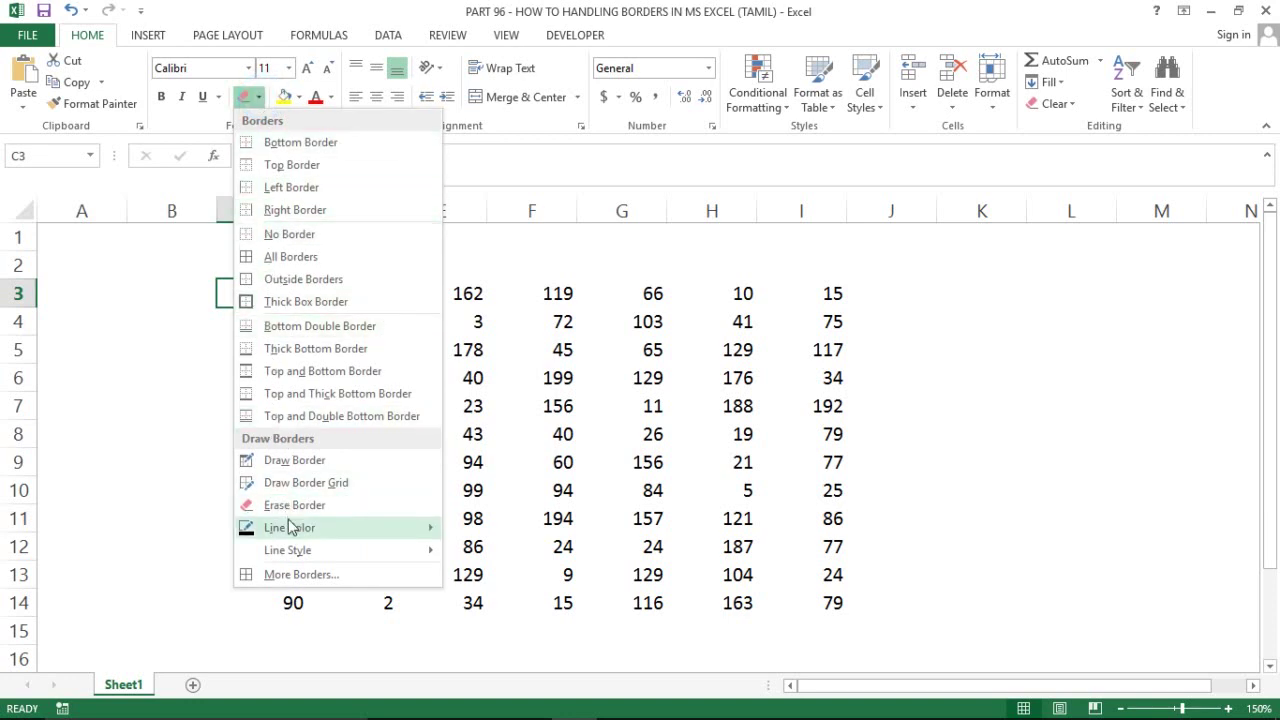
mouse_move(290, 528)
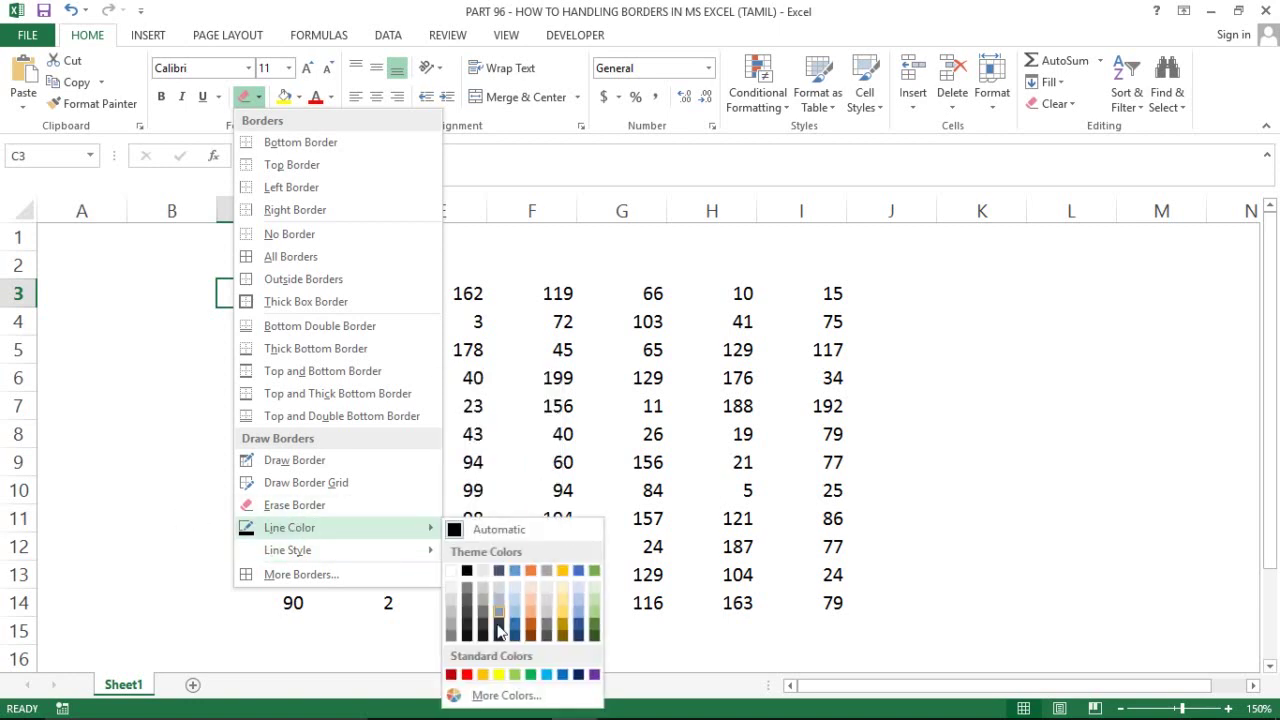
left_click(466, 675)
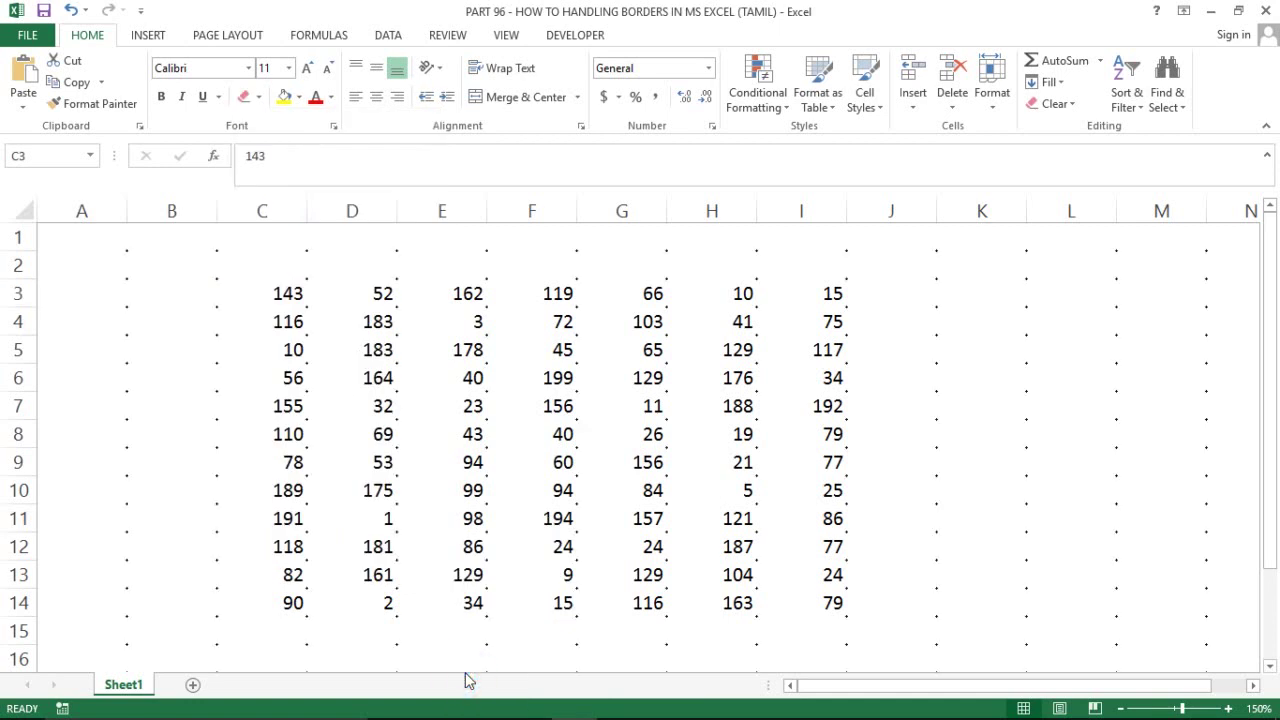
mouse_move(287, 288)
left_mouse_down()
mouse_move(511, 371)
mouse_move(674, 477)
mouse_move(909, 583)
mouse_move(834, 590)
left_mouse_up()
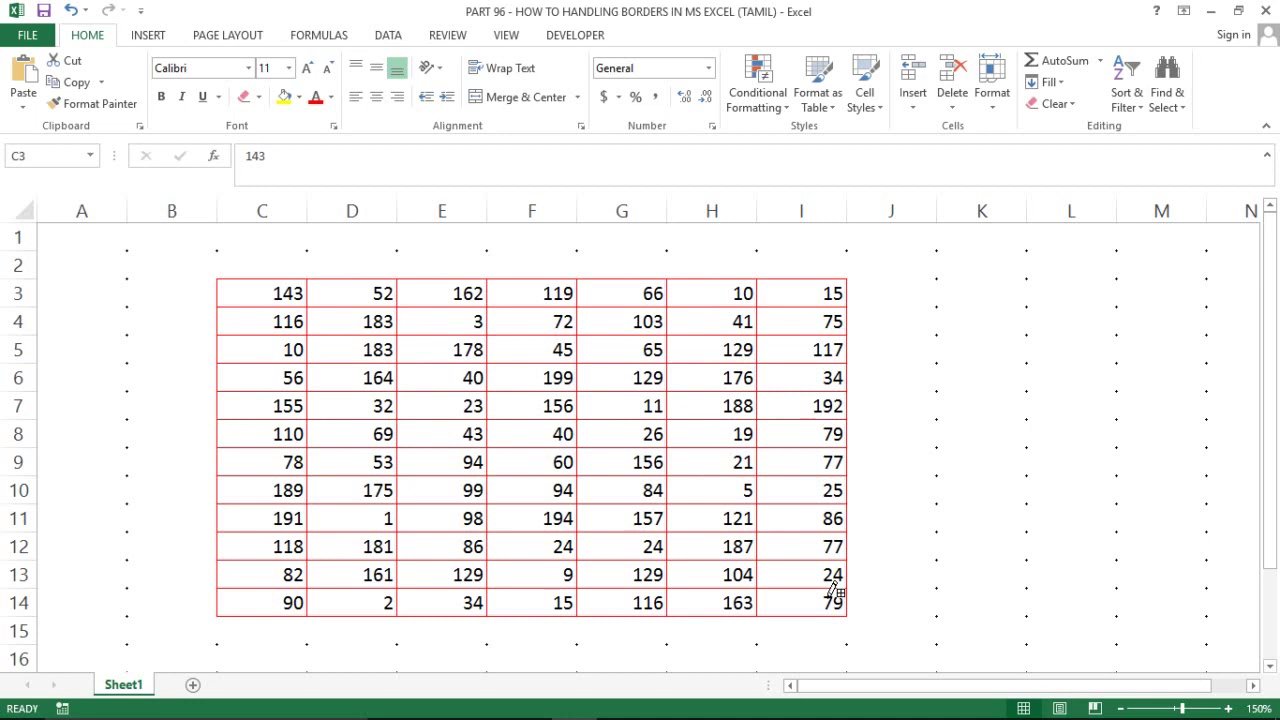
key("Escape")
left_click(373, 330)
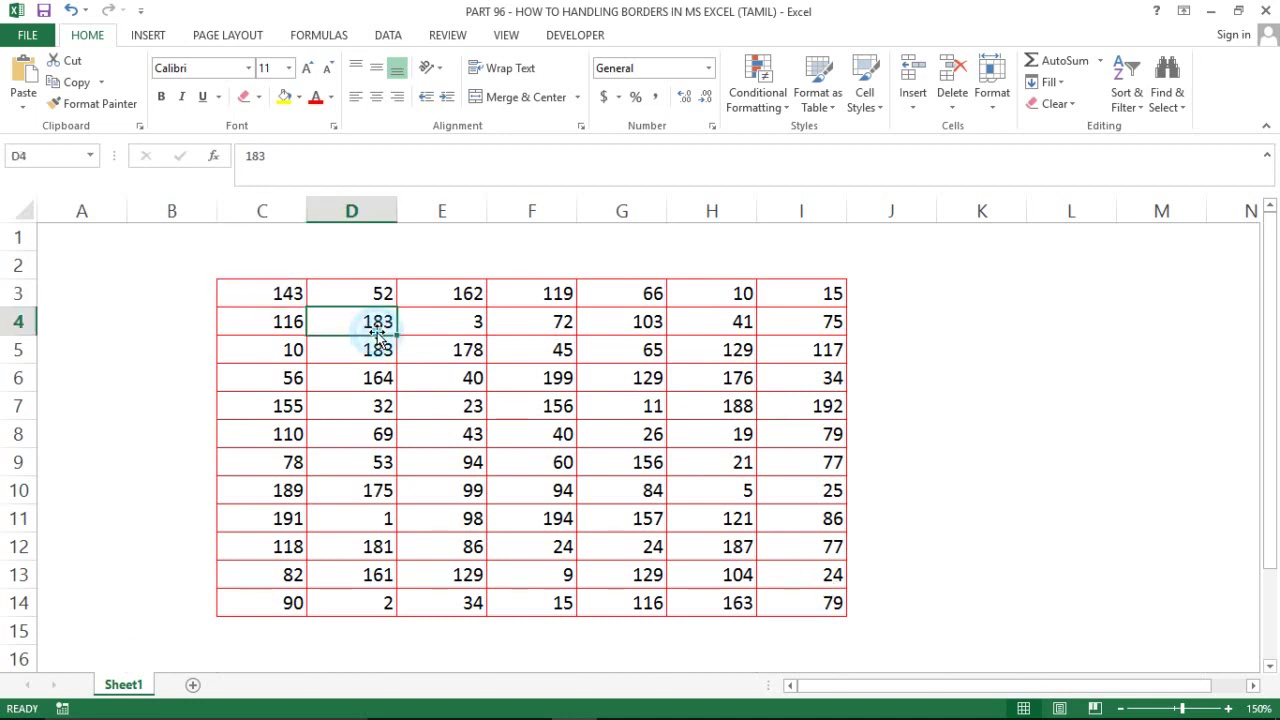
Add a red Thick Box Border around the table range C3:I14 and view it with the range deselected.
left_click(263, 288)
key("ctrl+shift+Down")
key("ctrl+shift+Right")
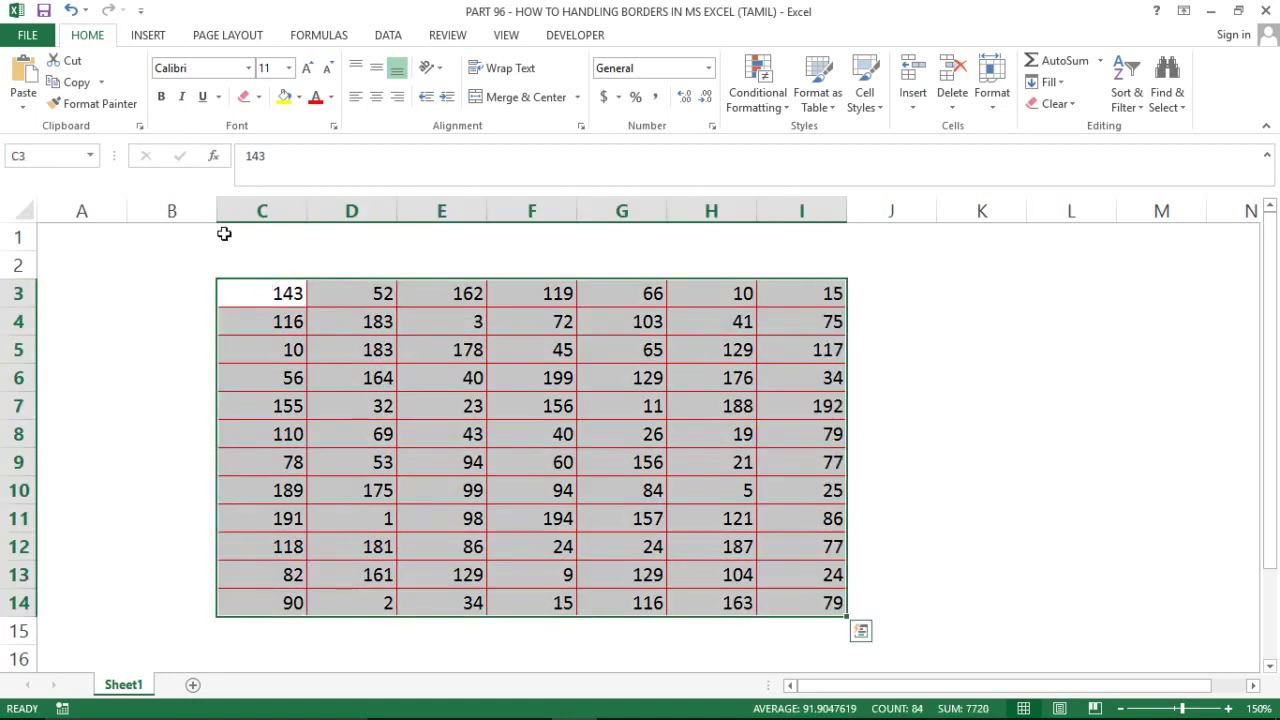
left_click(259, 99)
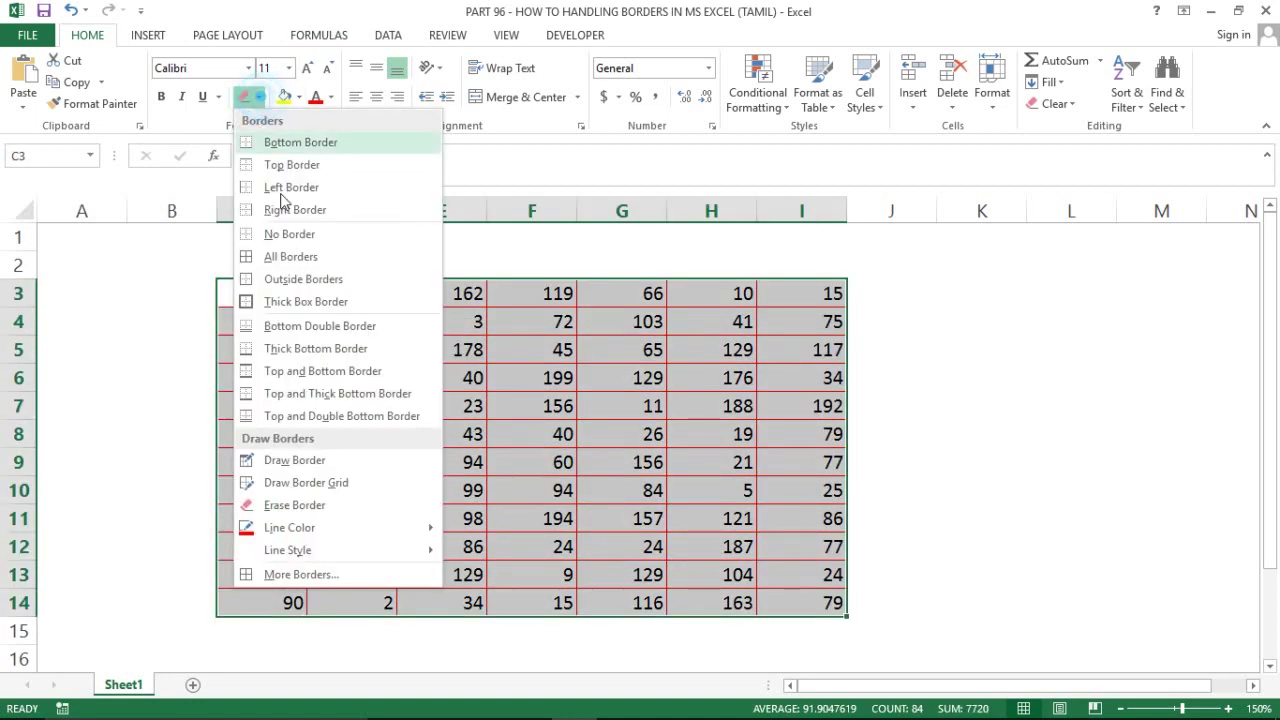
left_click(258, 299)
left_click(496, 450)
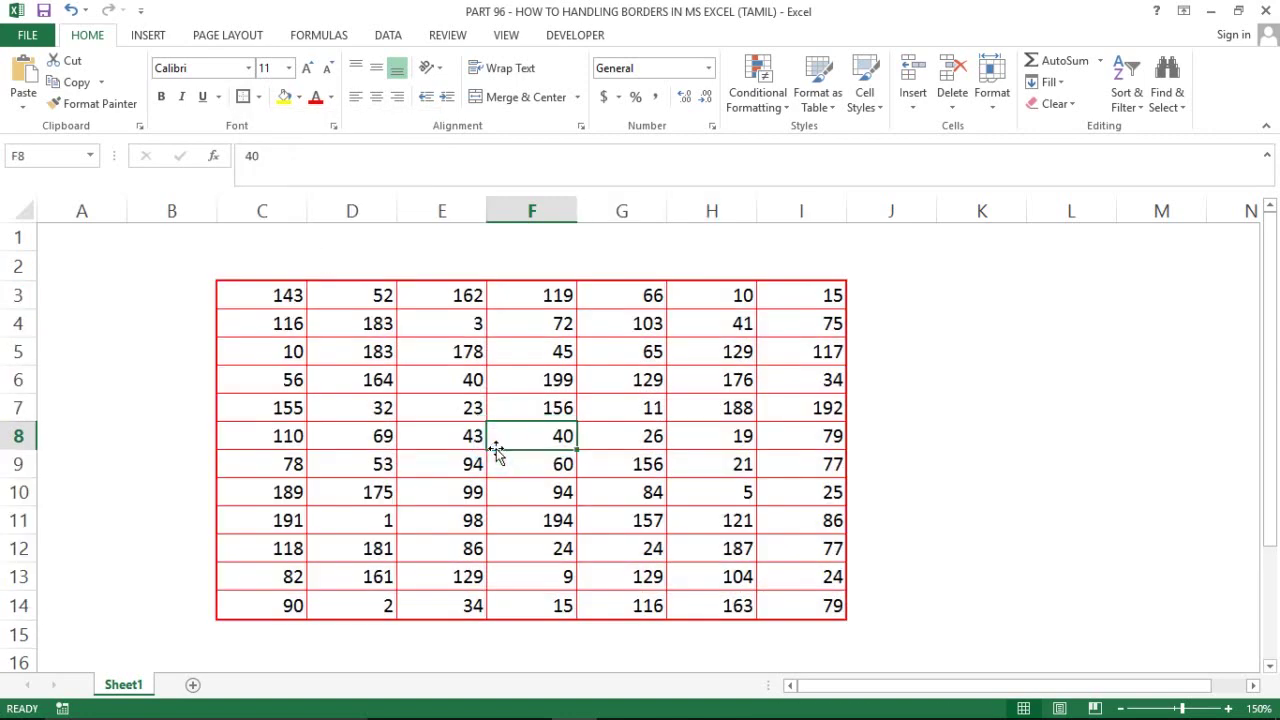
Set the border line color back to Automatic, redraw the grid over C3:I14, and leave drawing mode.
left_click(259, 97)
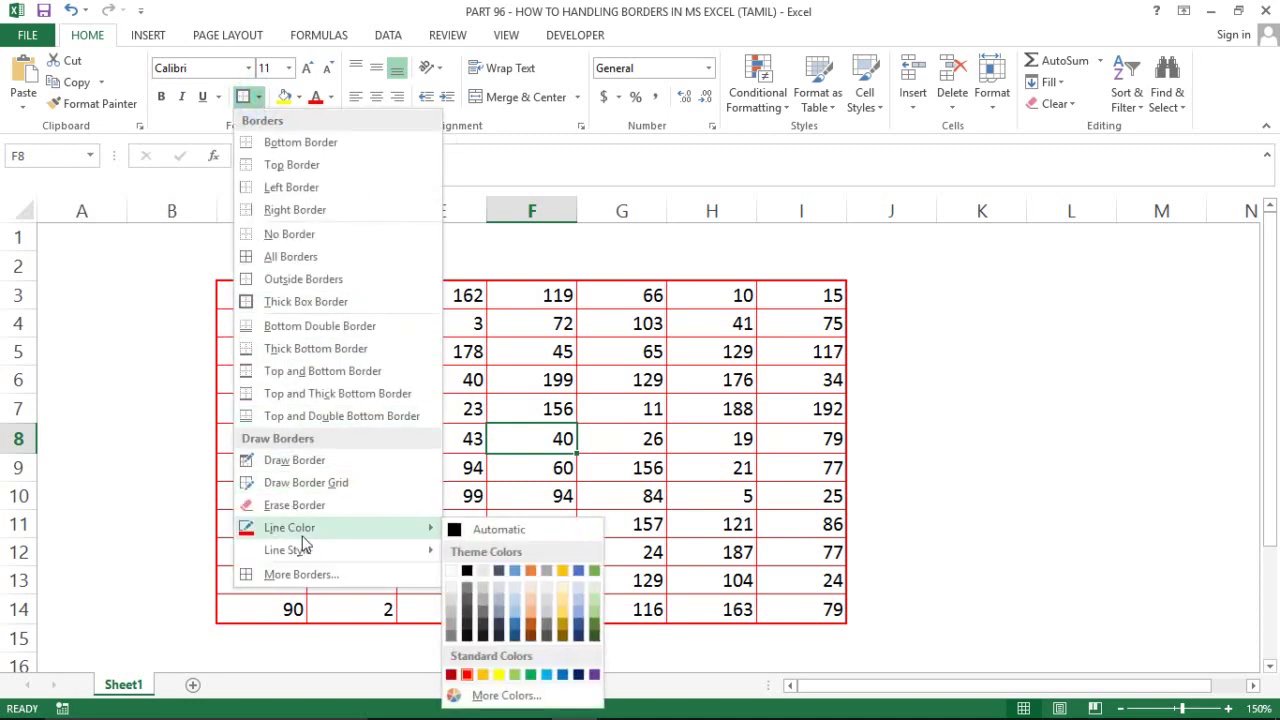
left_click(455, 532)
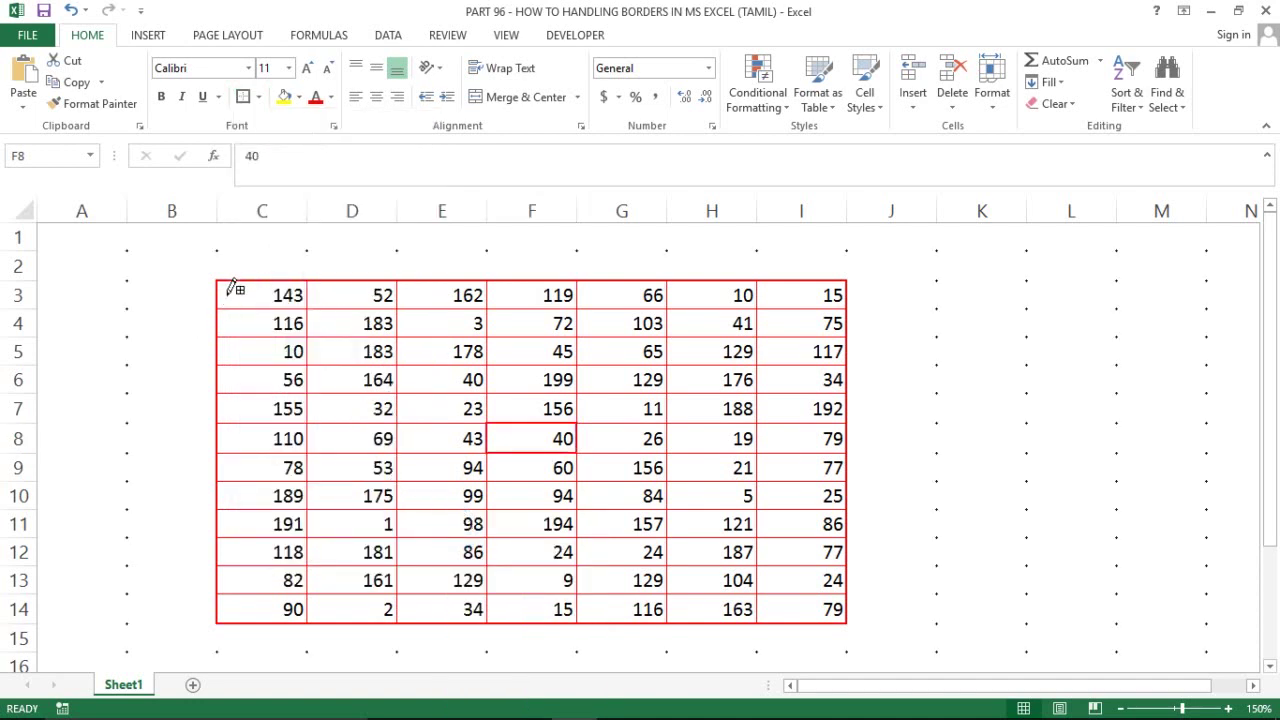
mouse_move(230, 292)
left_mouse_down()
mouse_move(528, 403)
mouse_move(806, 554)
mouse_move(829, 606)
left_mouse_up()
left_click(467, 495)
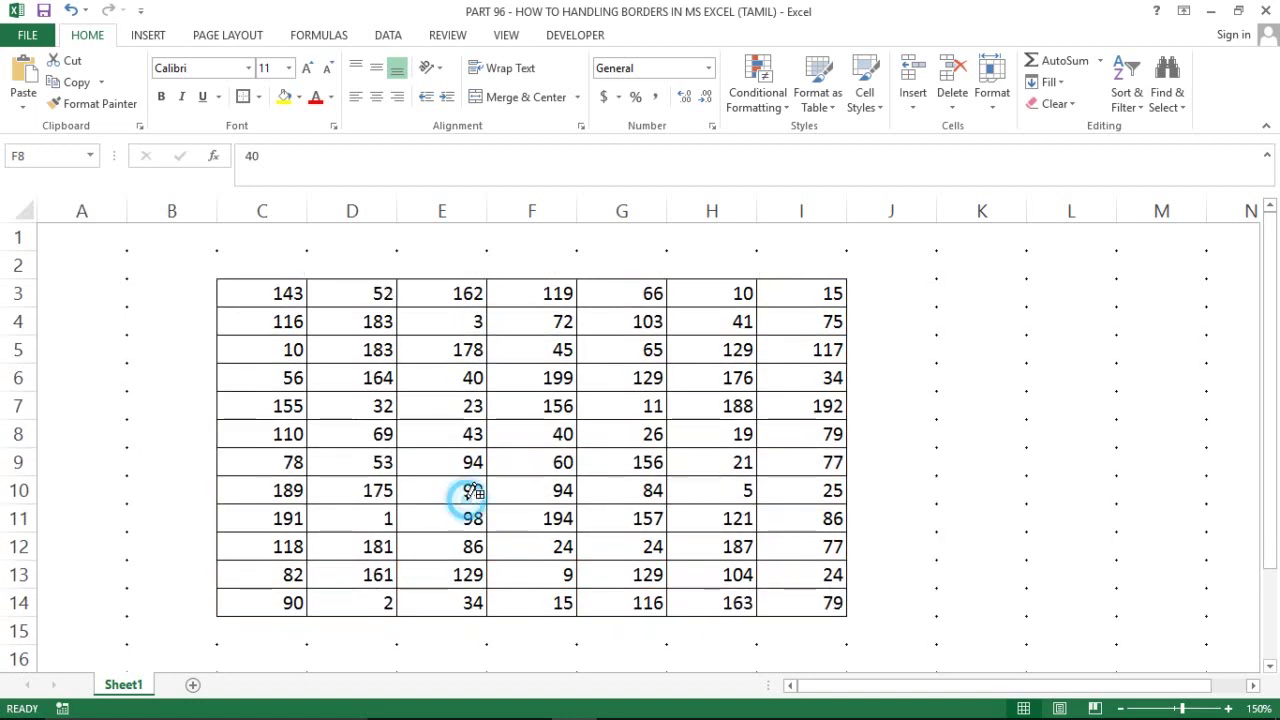
key("Escape")
left_click(198, 386)
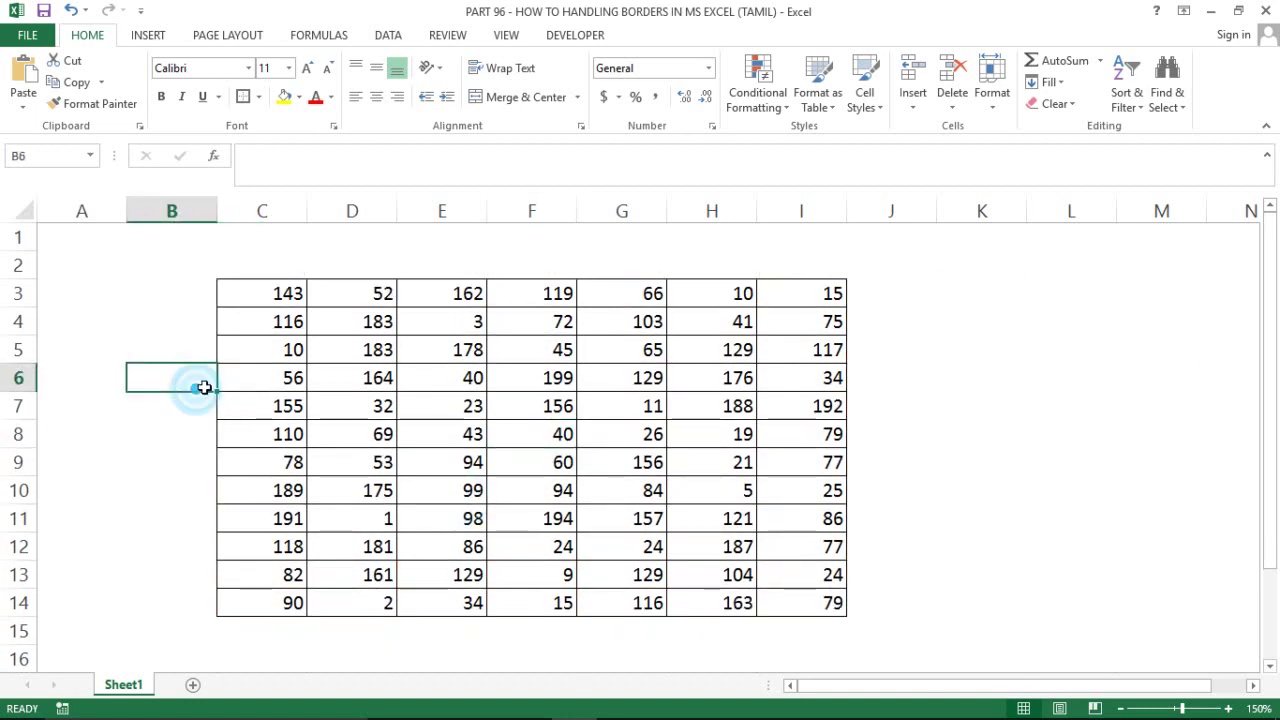
Choose the double-line border style, draw it as a grid over the table C3:I14, and leave drawing mode.
left_click(240, 377)
key("ctrl+Up")
key("ctrl+shift+Down")
key("ctrl+shift+Right")
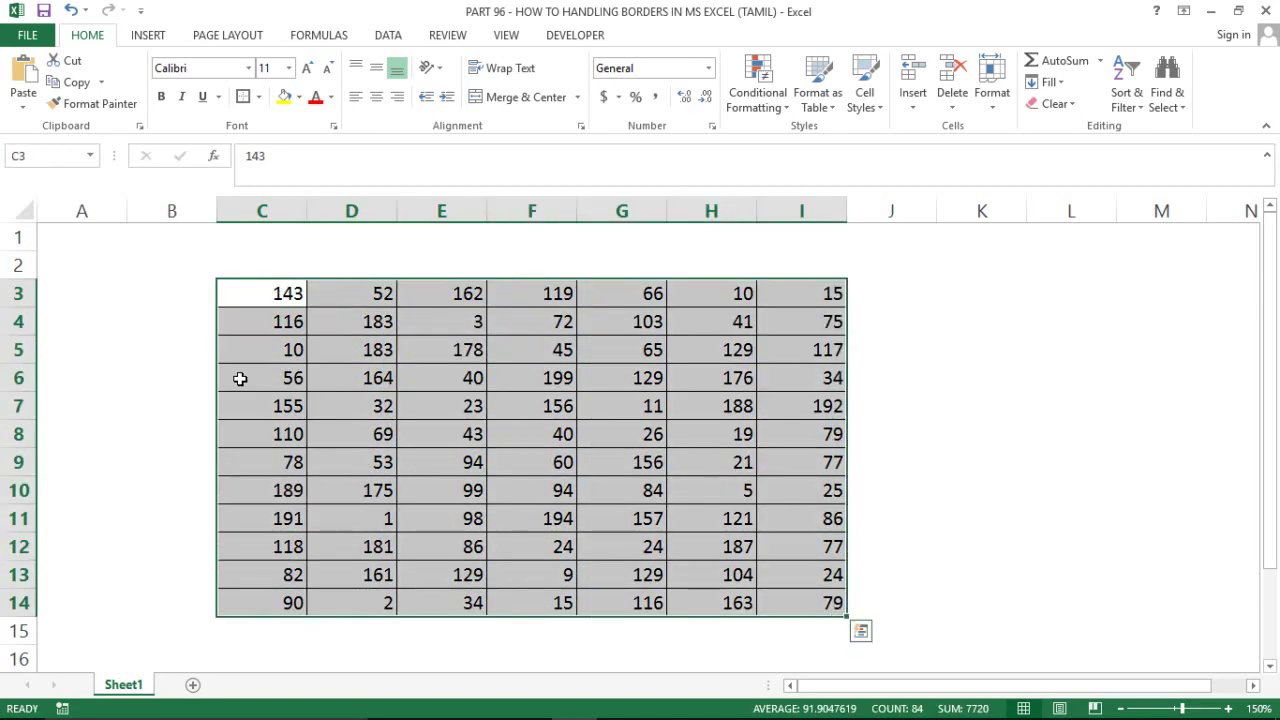
left_click(258, 97)
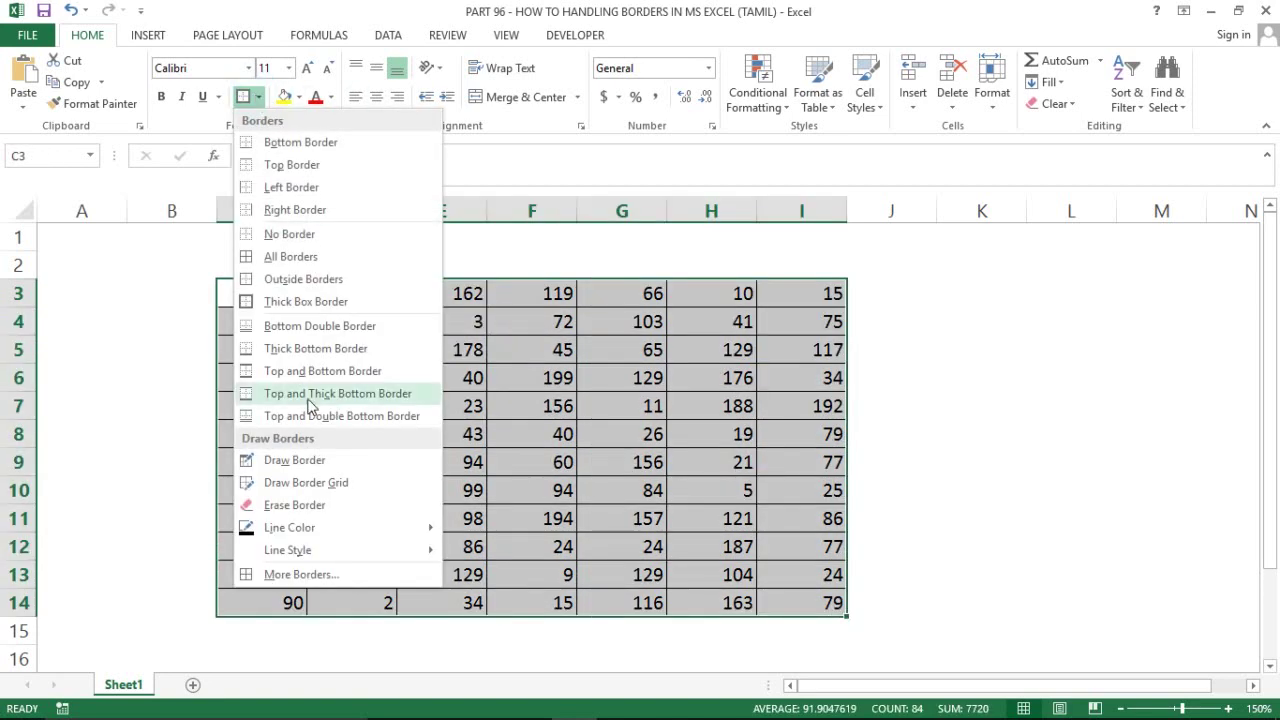
mouse_move(312, 551)
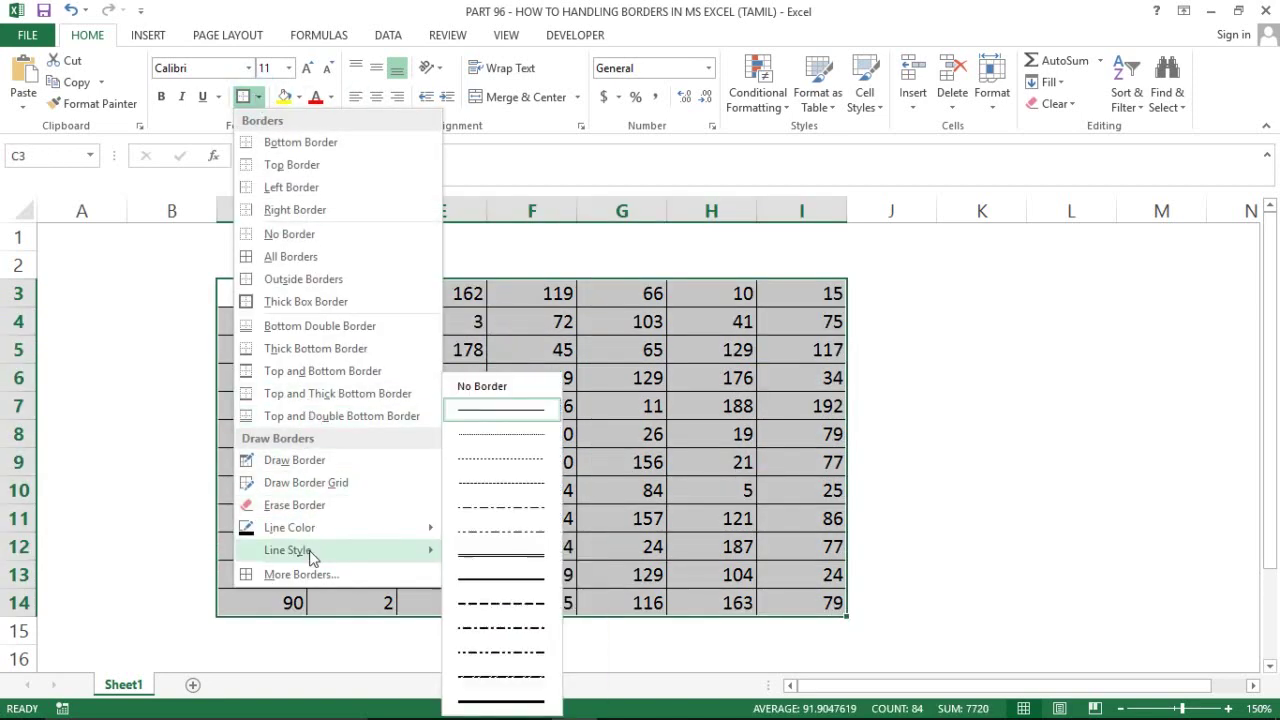
left_click(470, 556)
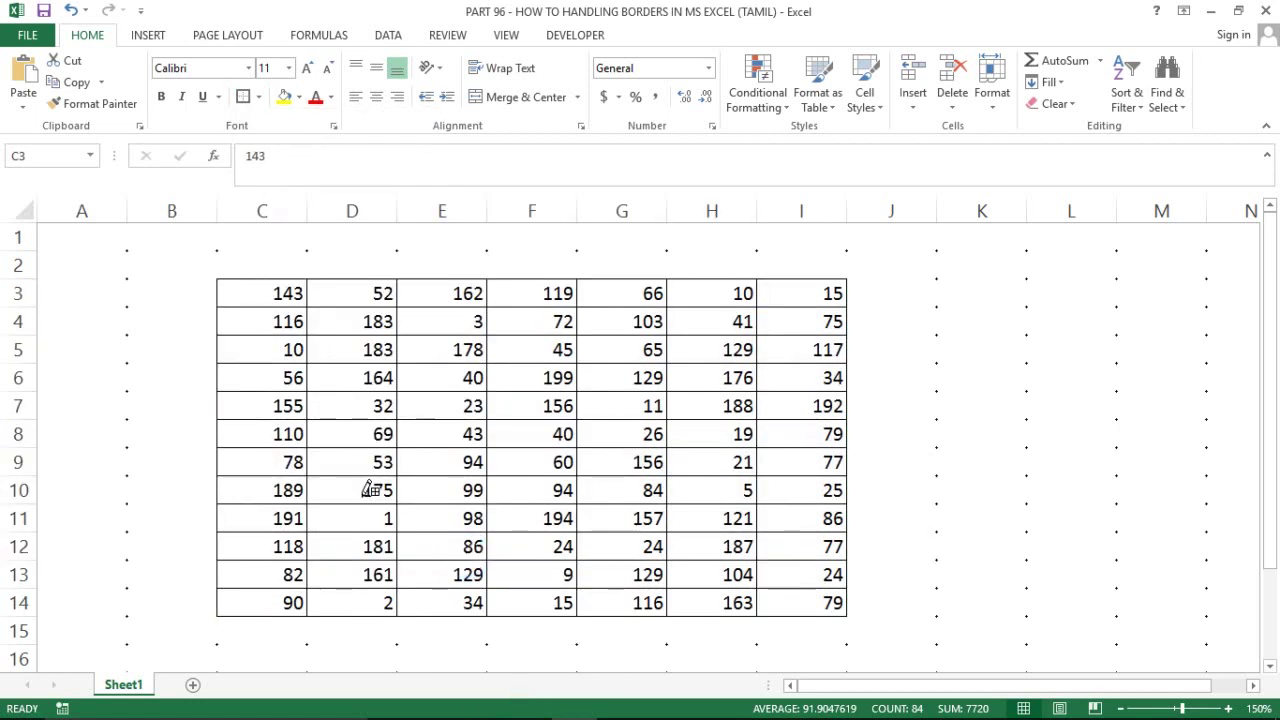
mouse_move(249, 280)
left_mouse_down()
mouse_move(414, 400)
mouse_move(742, 524)
mouse_move(826, 572)
mouse_move(803, 590)
left_mouse_up()
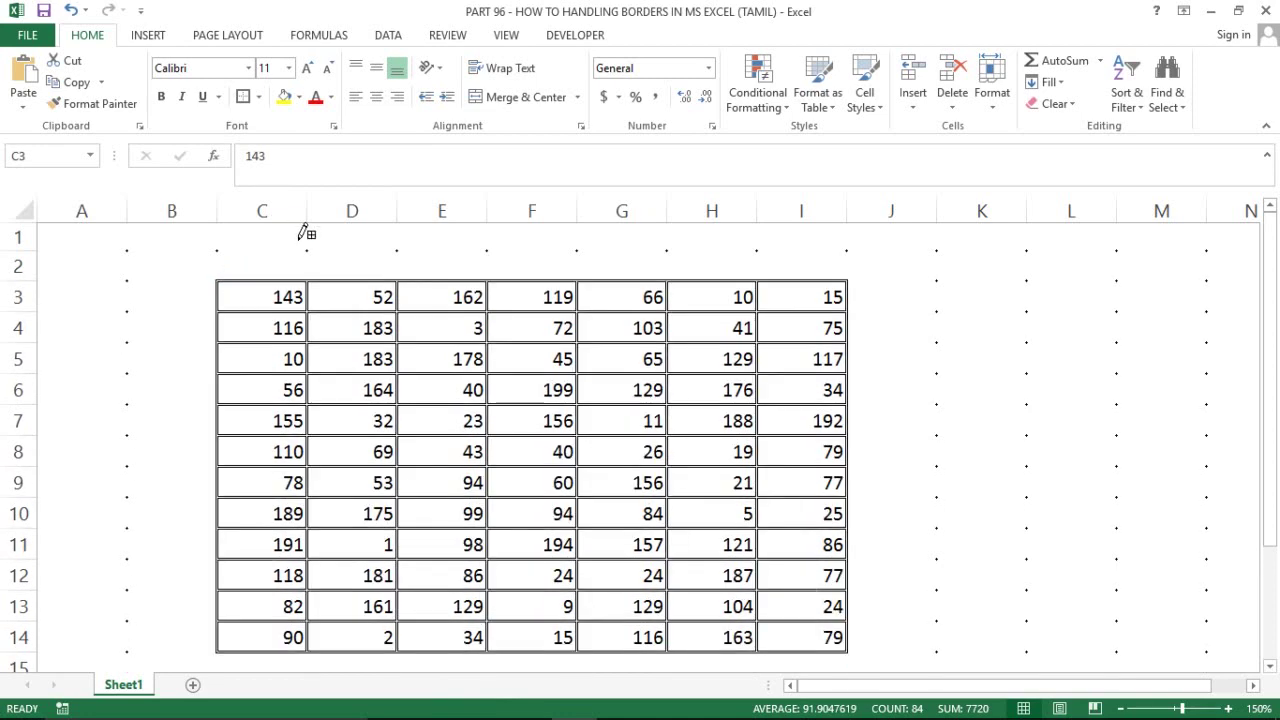
key("Escape")
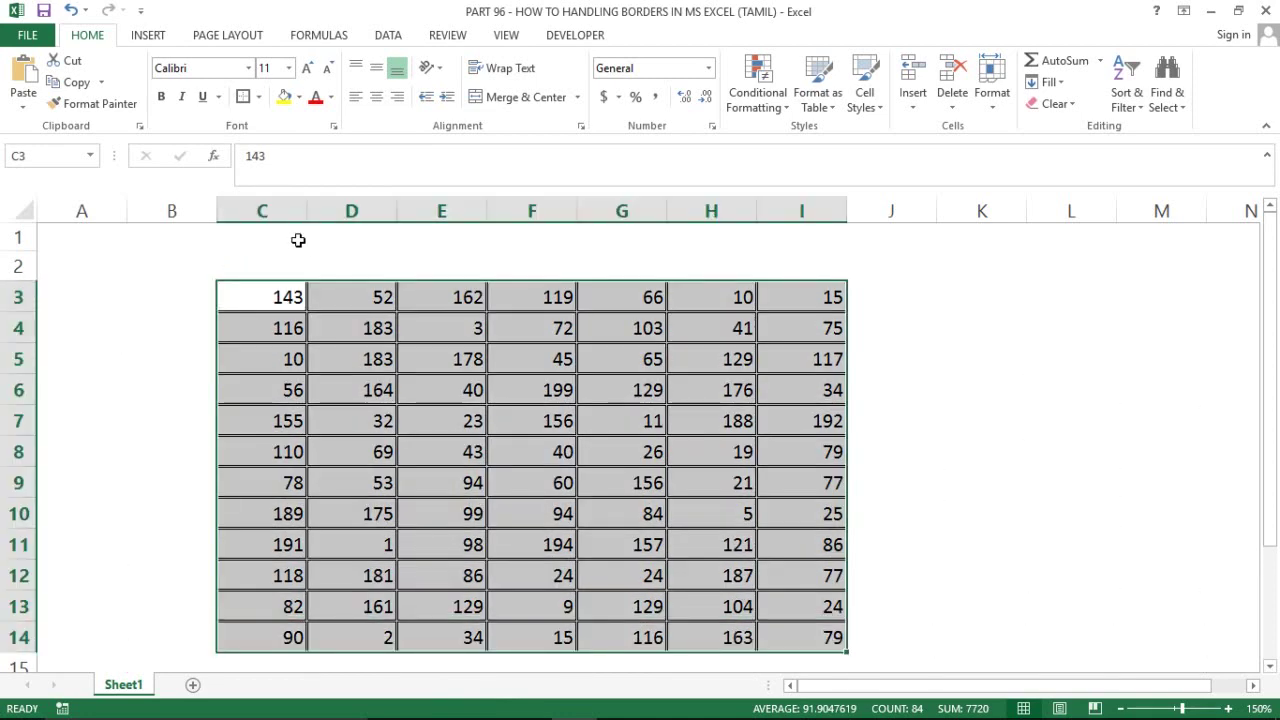
left_click(246, 97)
Choose the thick dashed line style, draw it as a grid over the table C3:I14, and leave drawing mode.
left_click(259, 97)
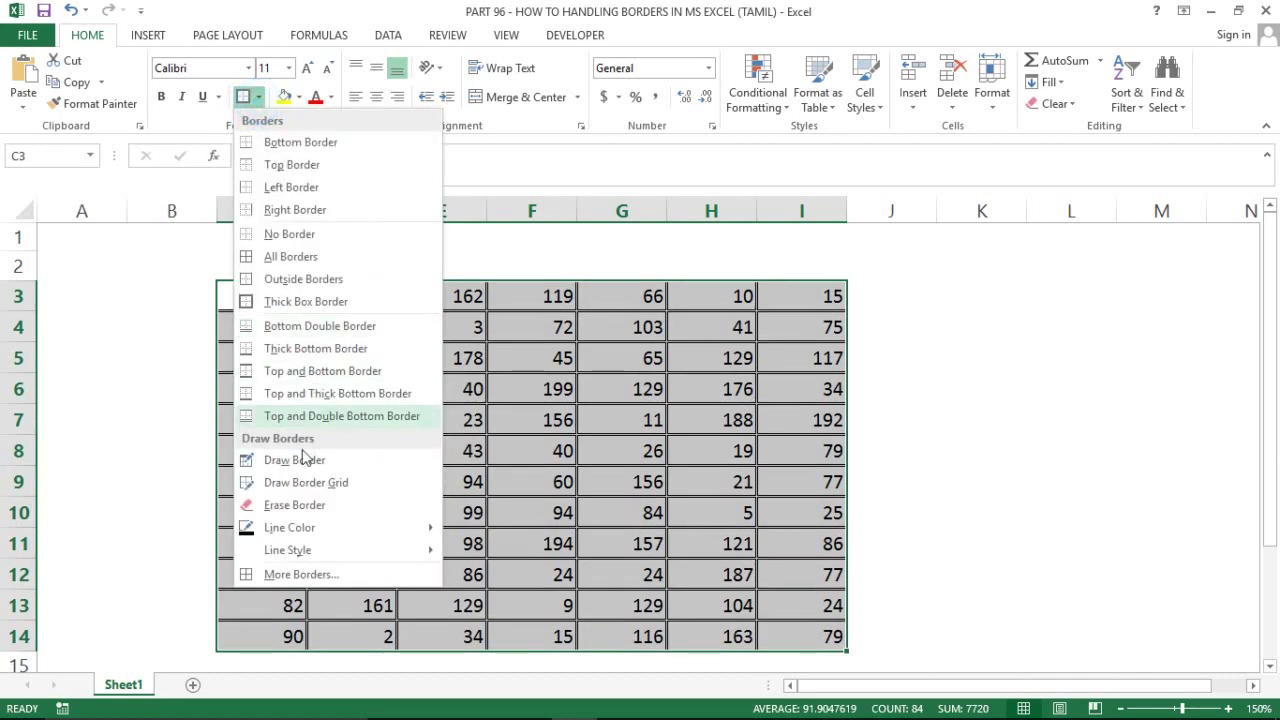
mouse_move(312, 552)
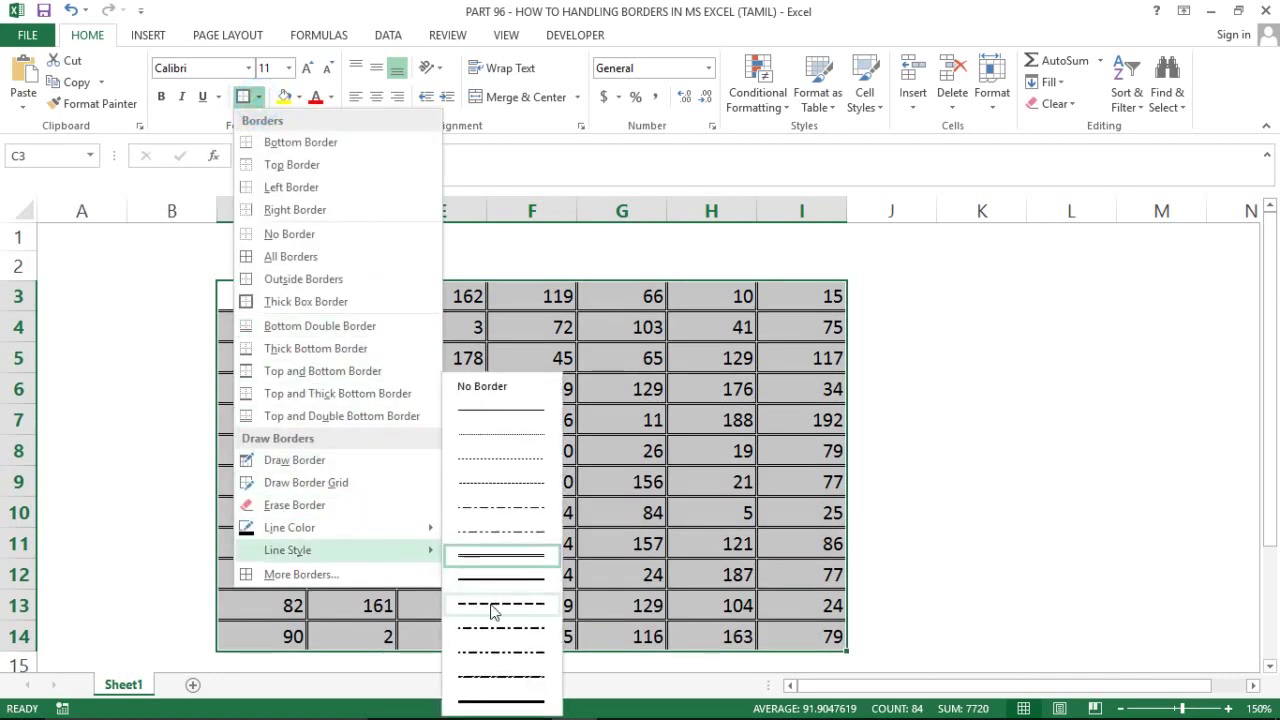
left_click(488, 602)
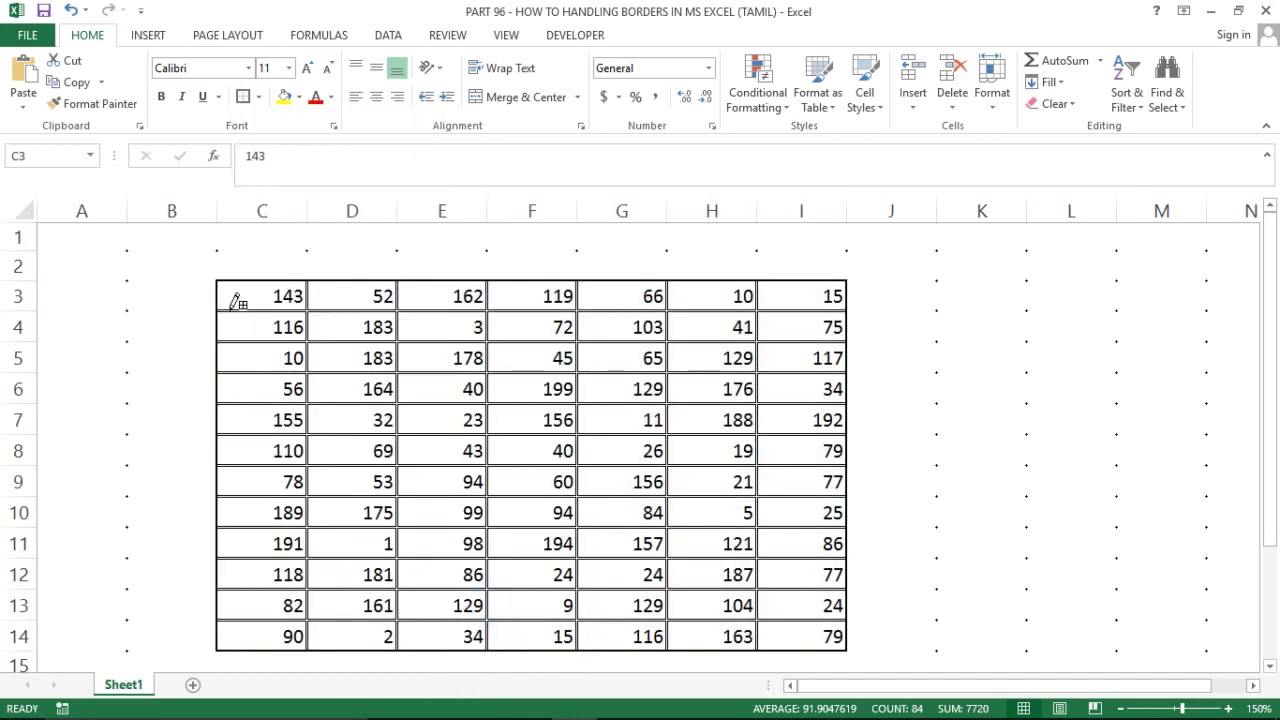
mouse_move(226, 289)
left_mouse_down()
mouse_move(694, 534)
mouse_move(800, 603)
mouse_move(805, 622)
left_mouse_up()
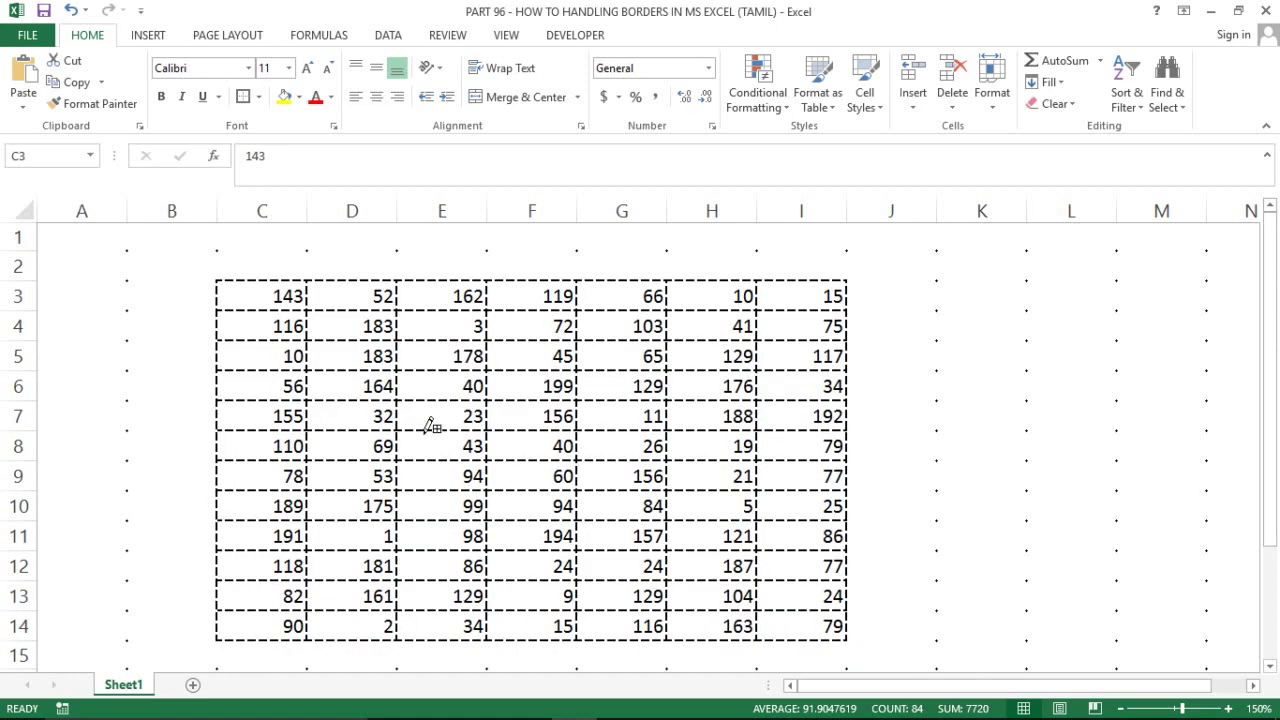
key("Escape")
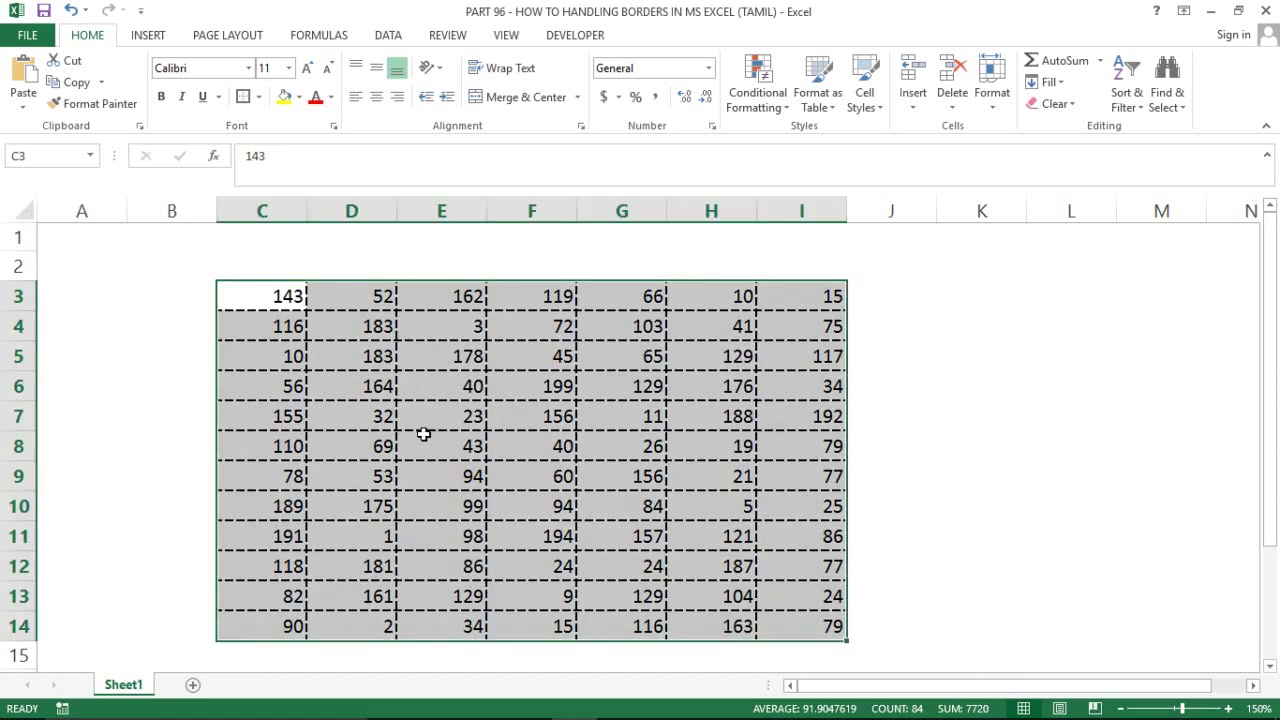
Choose the finest dotted (hairline) border style, draw it as a grid over the table C3:I14, and leave drawing mode.
left_click(258, 97)
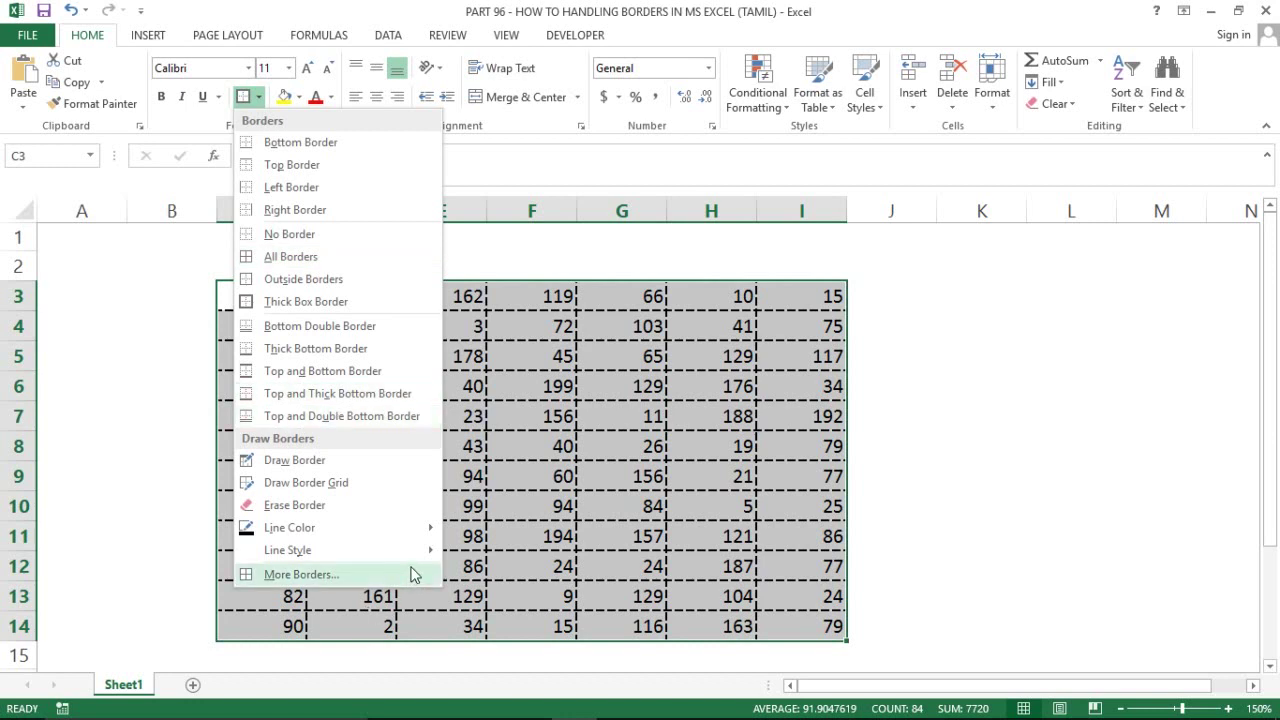
mouse_move(415, 556)
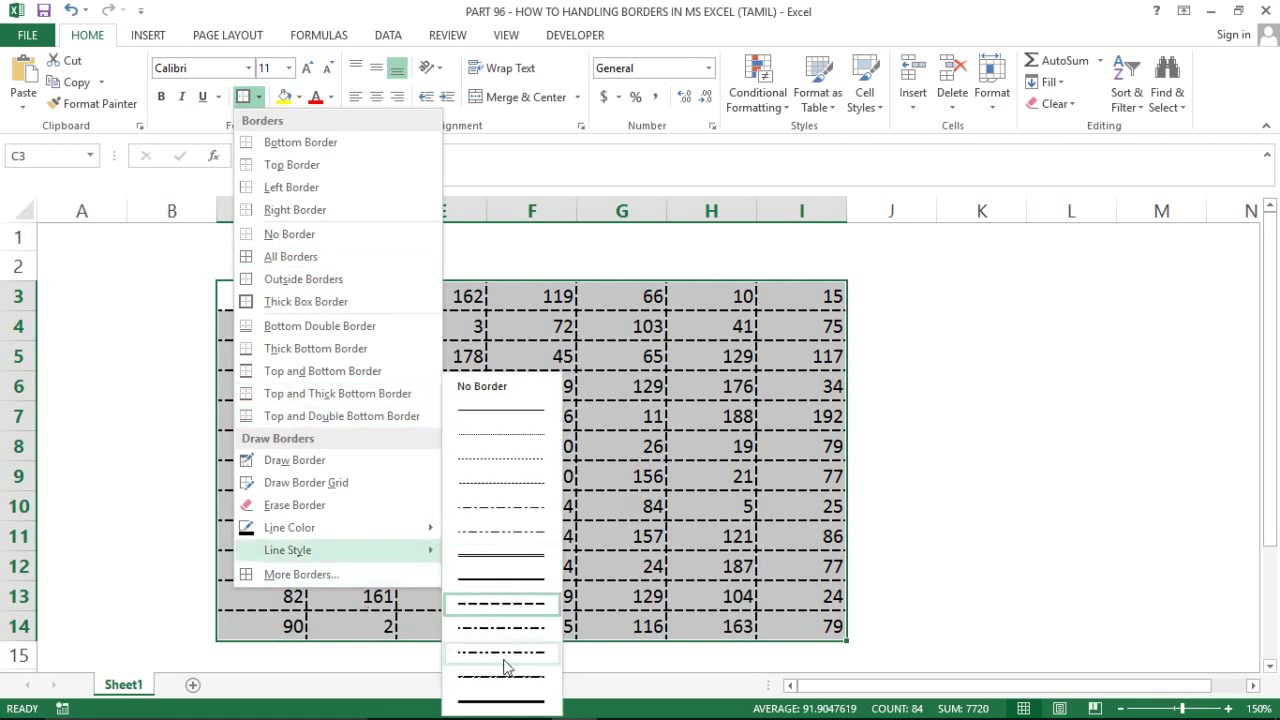
left_click(506, 437)
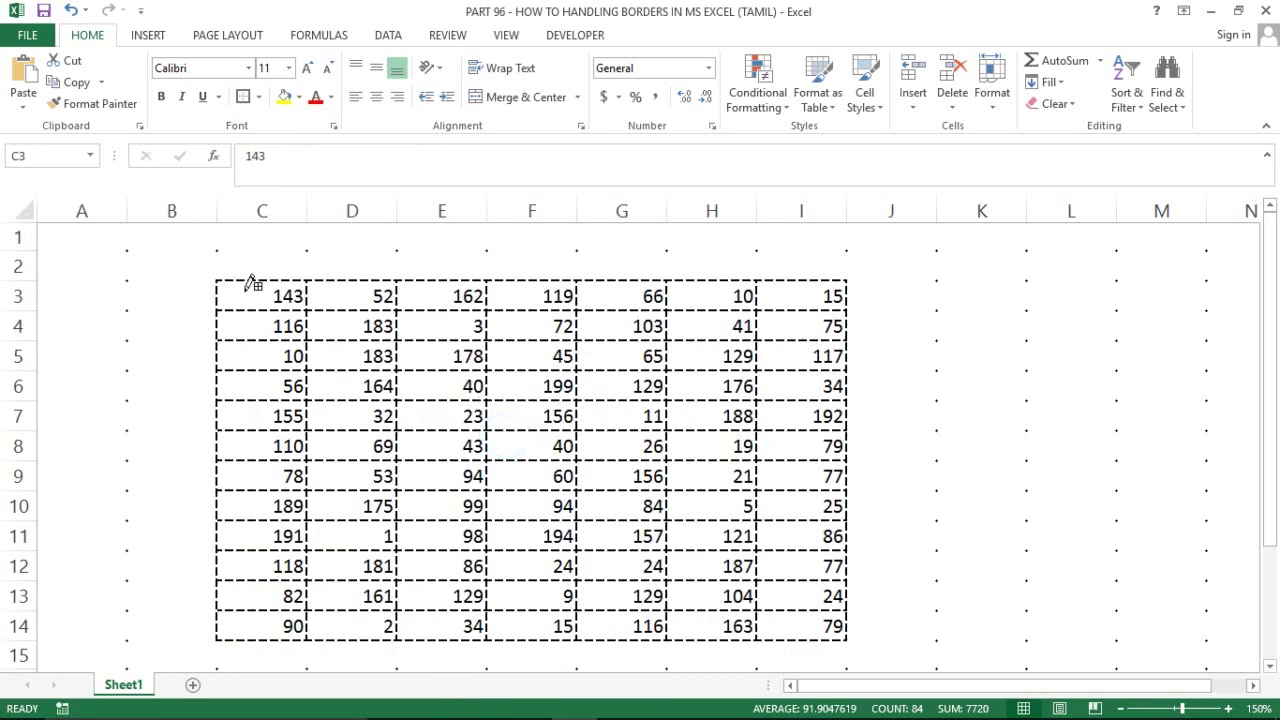
mouse_move(246, 289)
left_mouse_down()
mouse_move(894, 574)
mouse_move(852, 612)
left_mouse_up()
key("Escape")
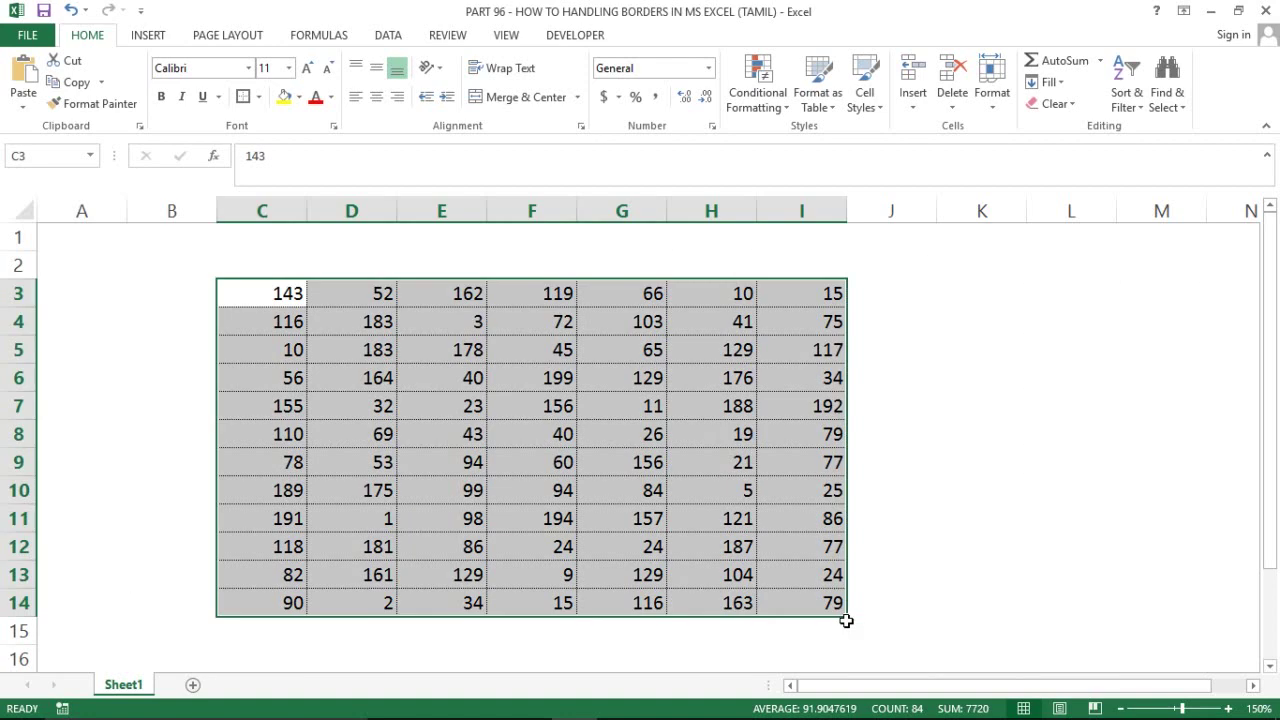
left_click(448, 367)
left_click(176, 287)
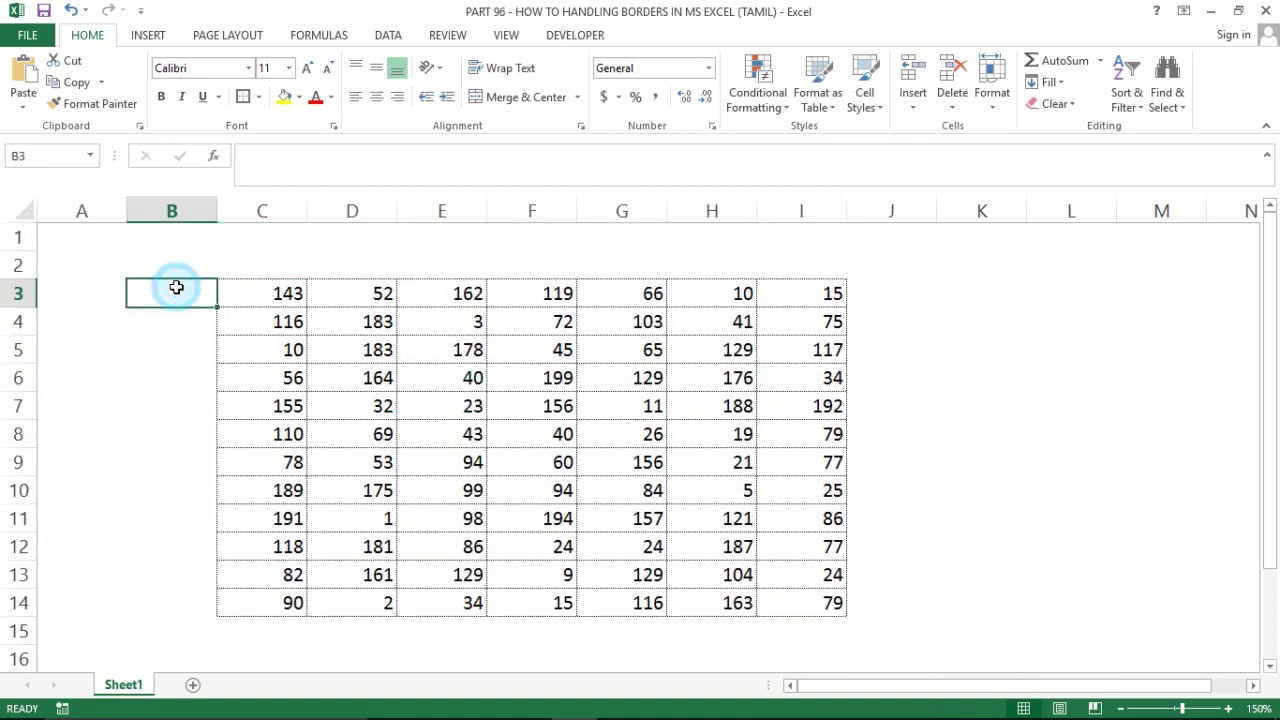
Apply a thick solid outline to the table range C3:I14 through the detailed Format Cells border settings.
key("Right")
key("ctrl+shift+Down")
key("ctrl+shift+Right")
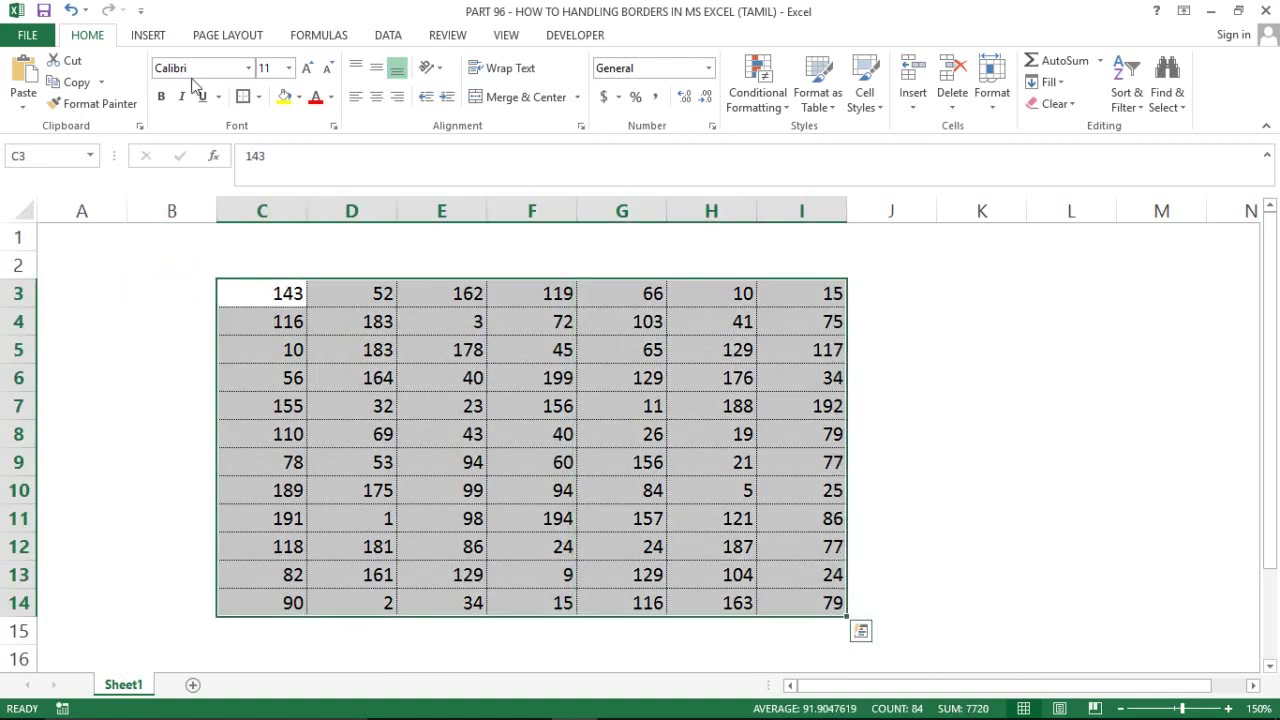
left_click(258, 97)
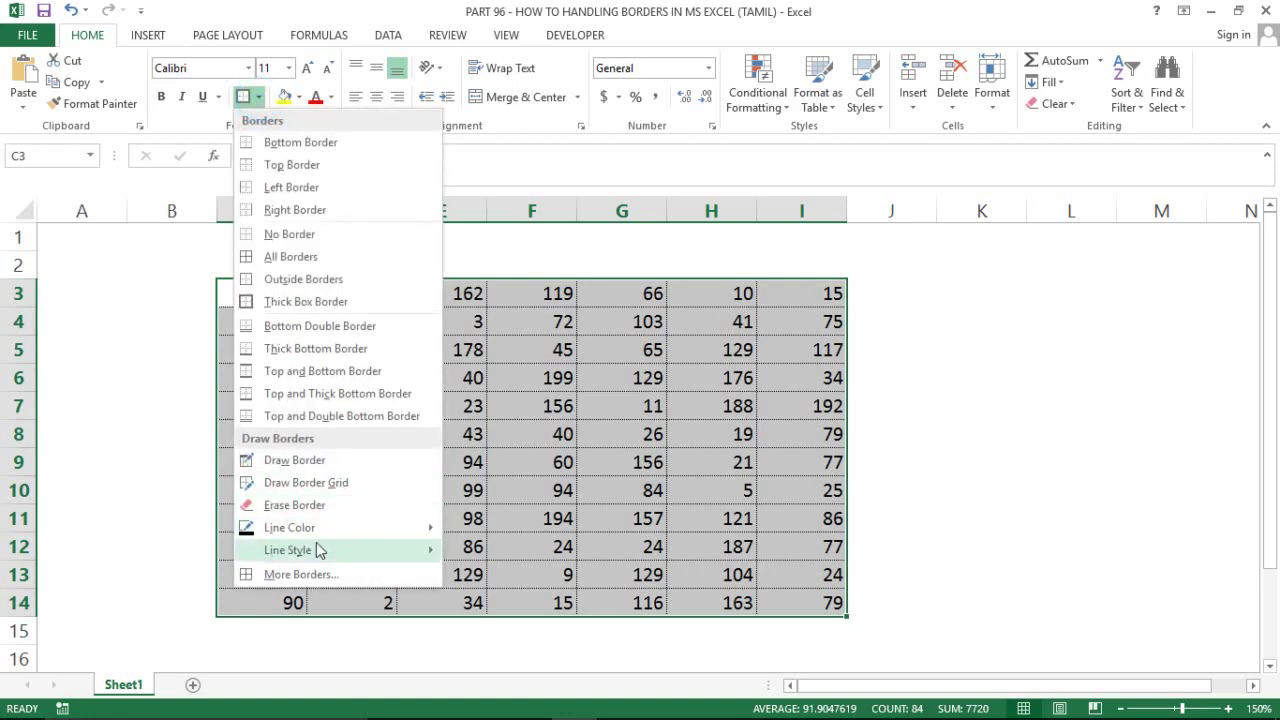
mouse_move(318, 551)
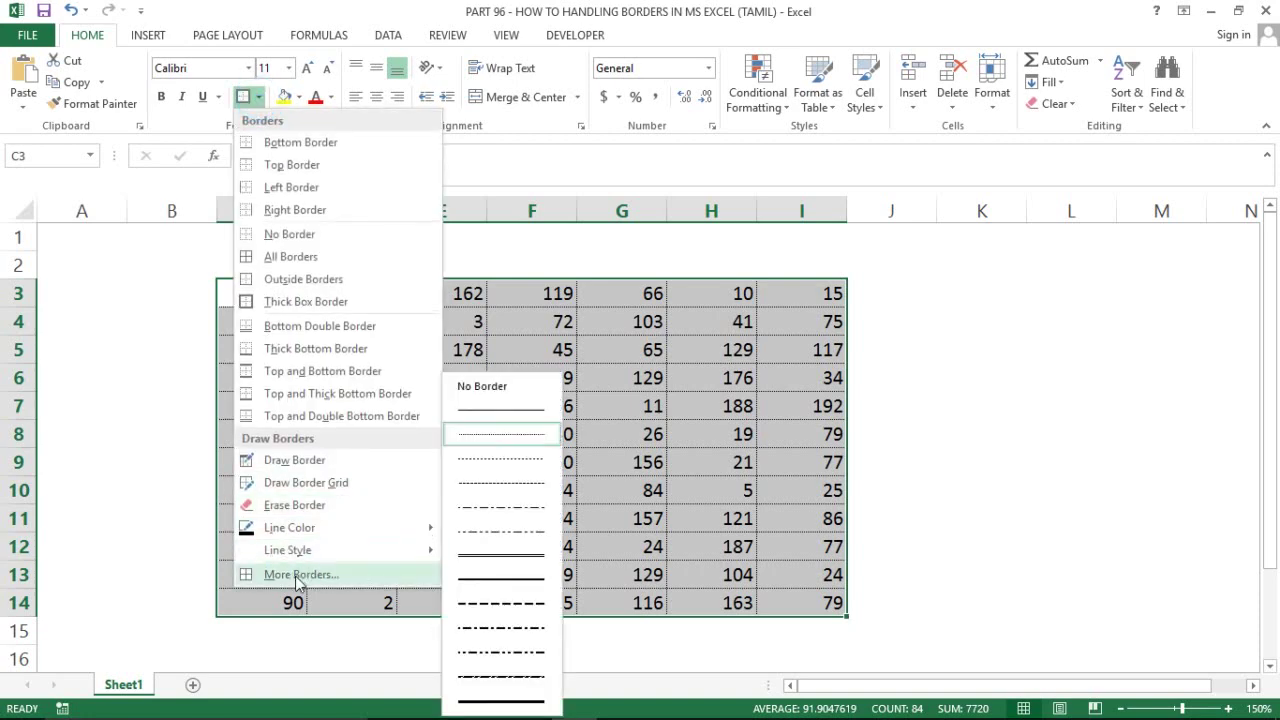
left_click(295, 575)
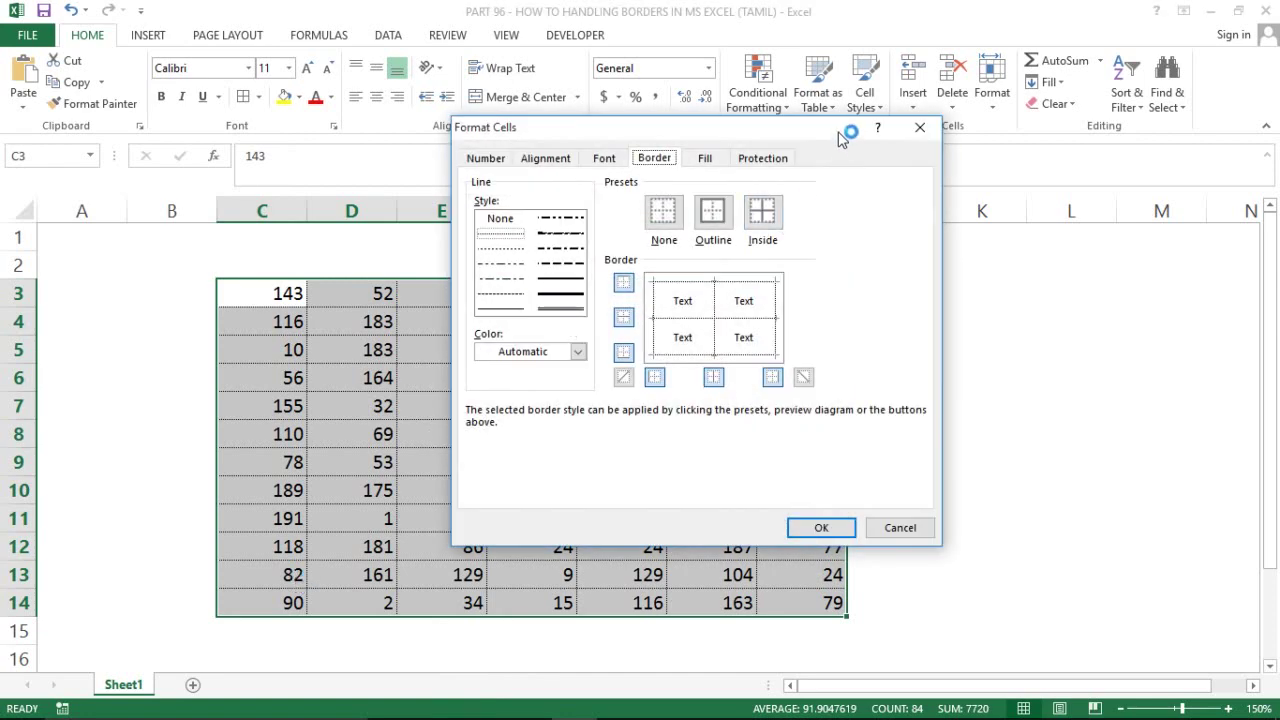
left_click_drag(868, 134, 1127, 172)
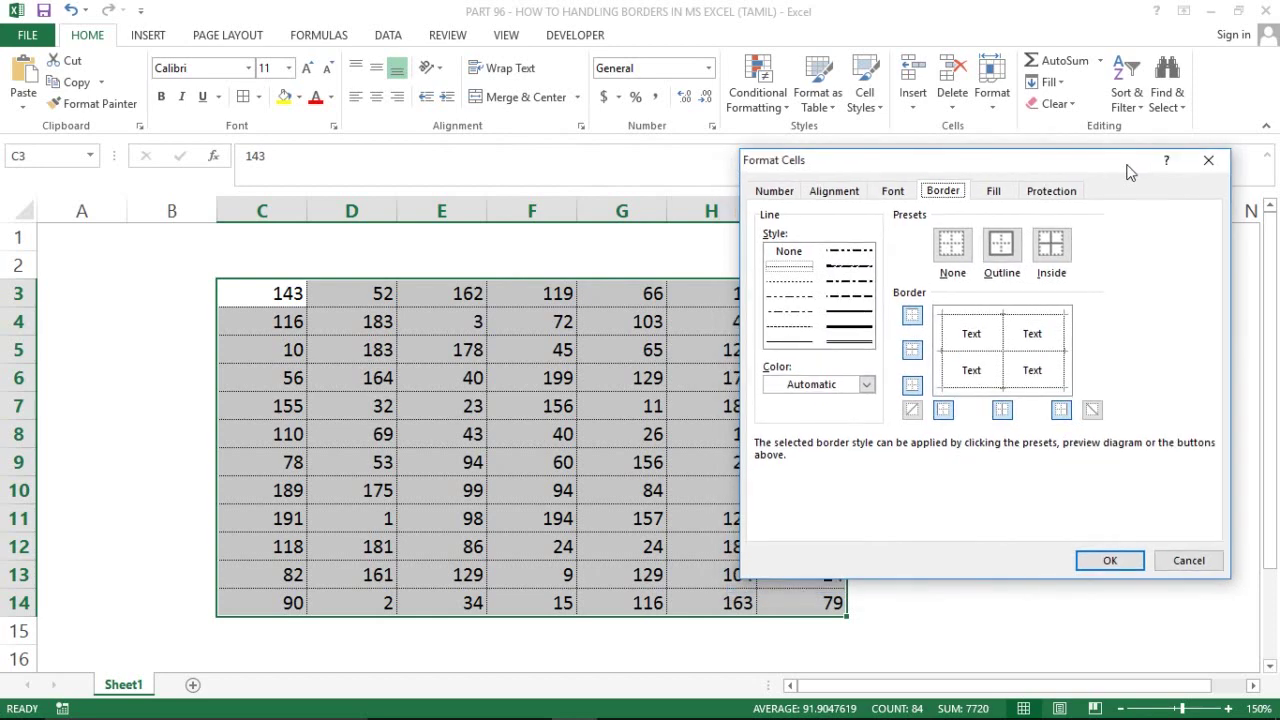
left_click(845, 330)
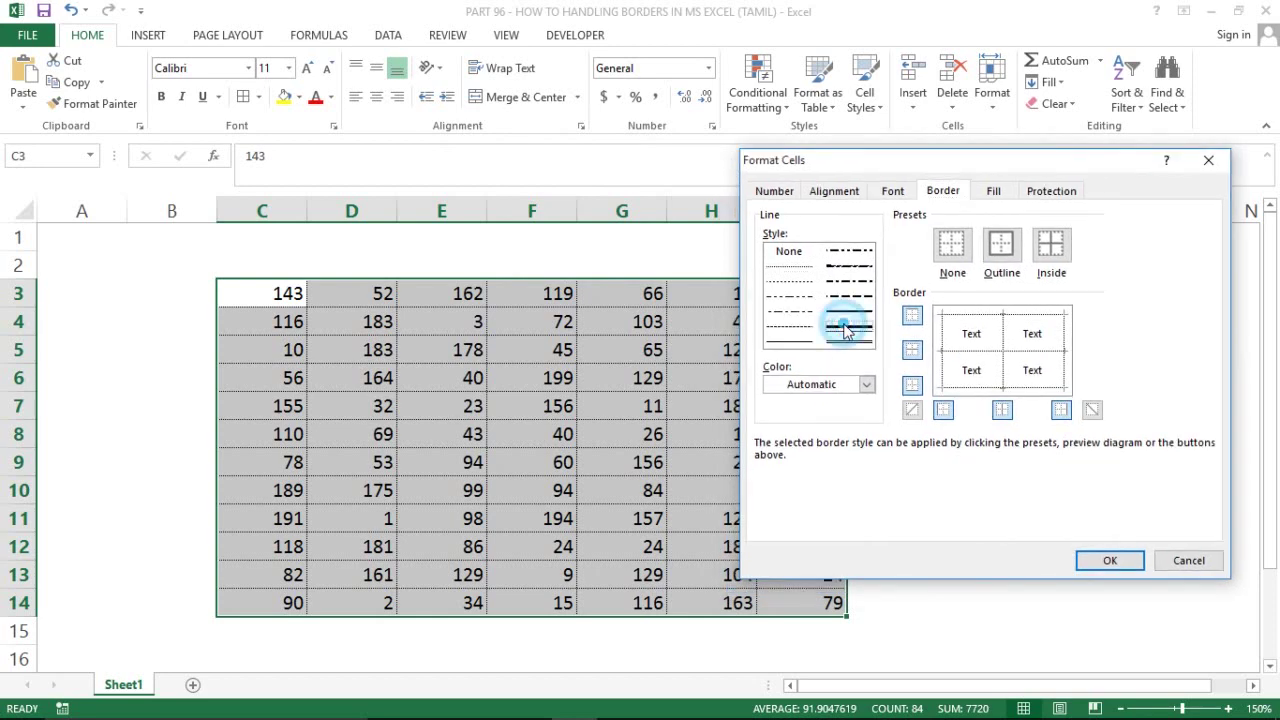
left_click(1001, 245)
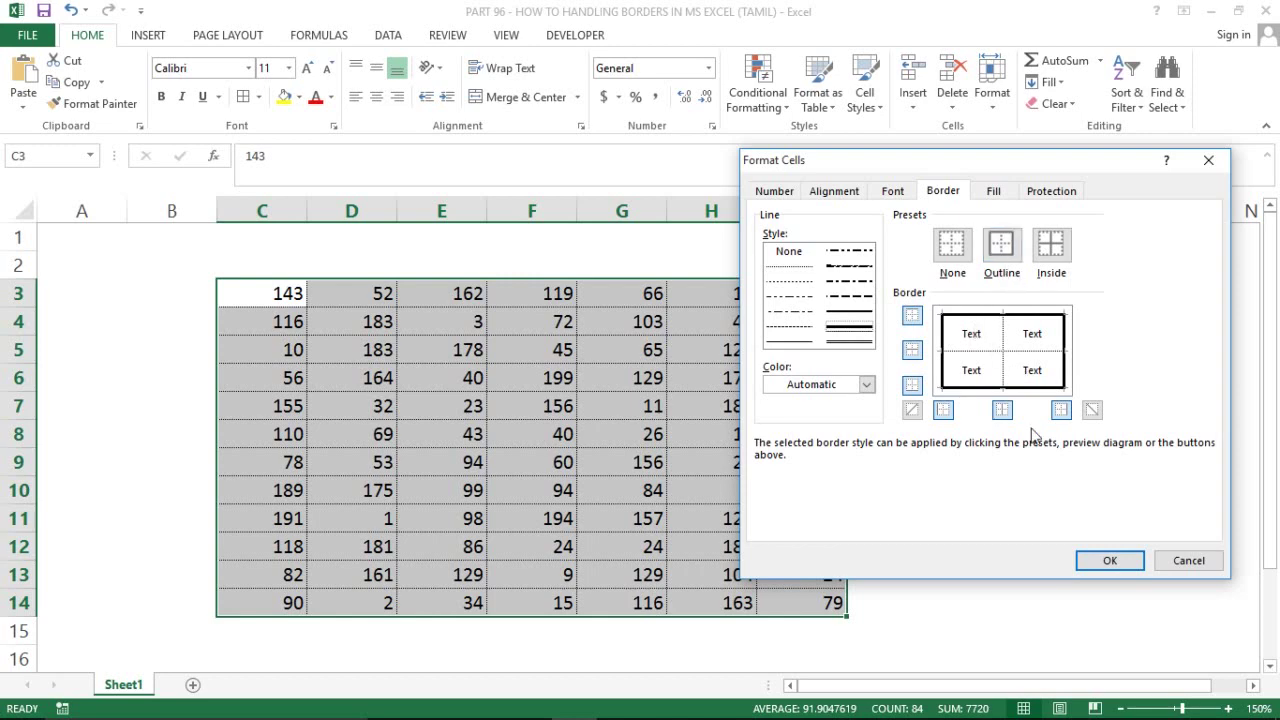
left_click(1110, 561)
left_click(517, 489)
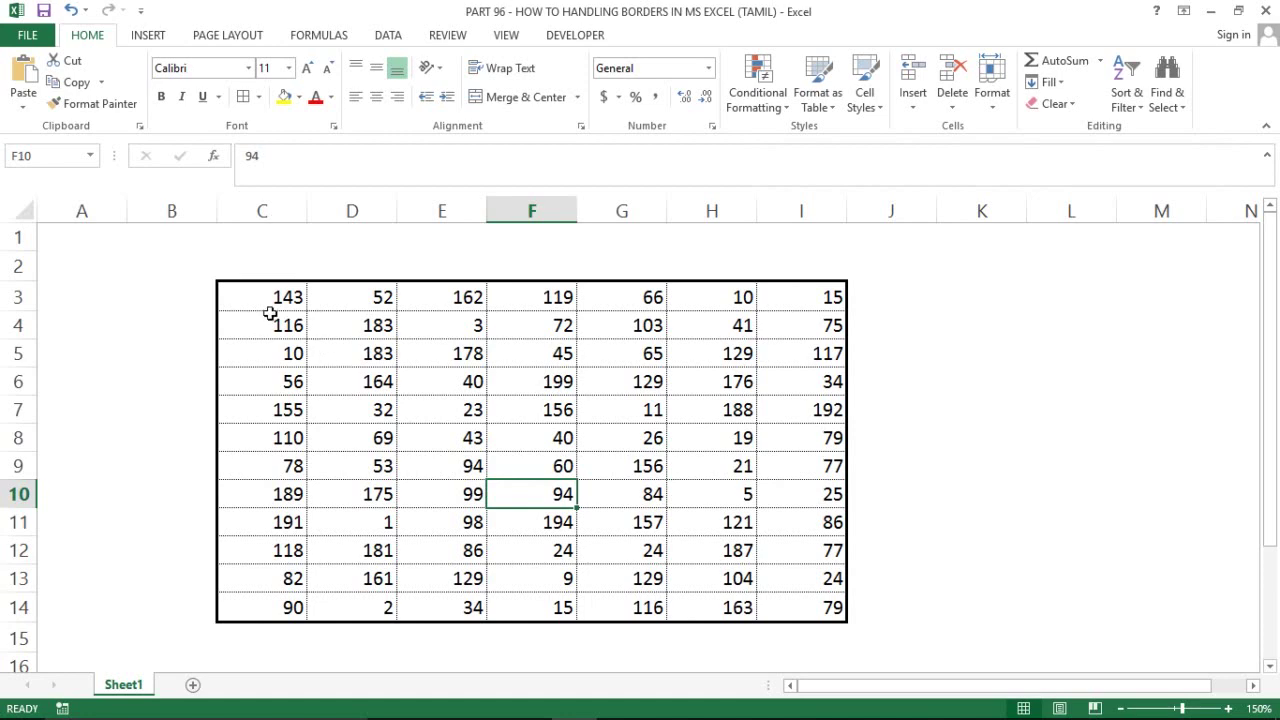
Reselect the table range C3:I14 and open its detailed border settings.
key("ctrl+Up")
key("Left")
key("Left")
key("Left")
key("ctrl+shift+Down")
key("ctrl+shift+Right")
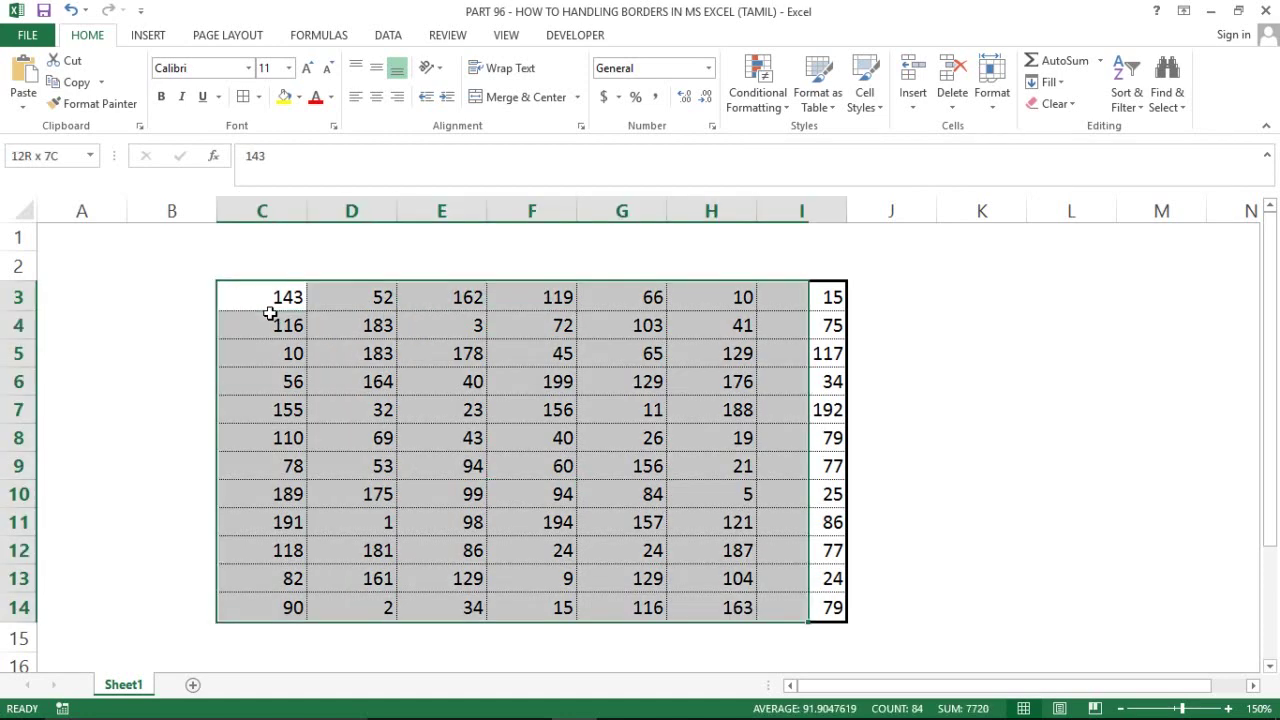
left_click(258, 97)
left_click(300, 575)
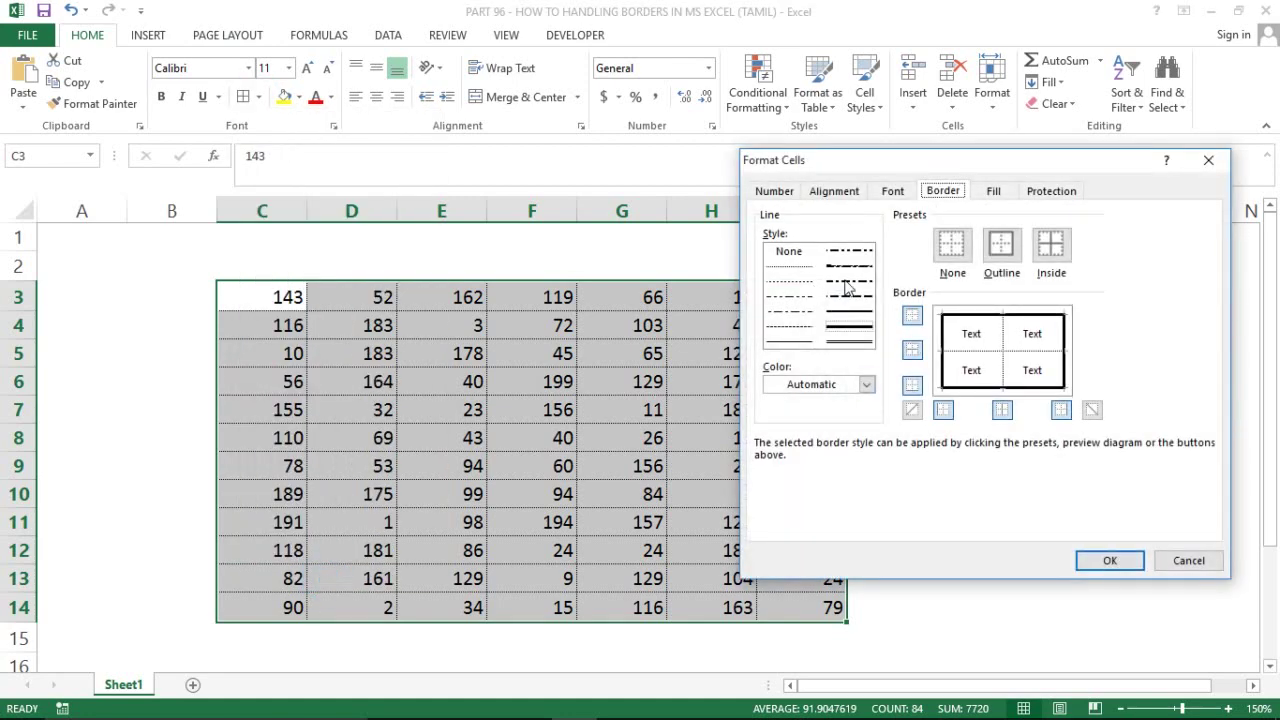
Set the left, top and right outer borders of C3:I14 to the thin dash-dot line style and confirm.
left_click(845, 282)
left_click(790, 283)
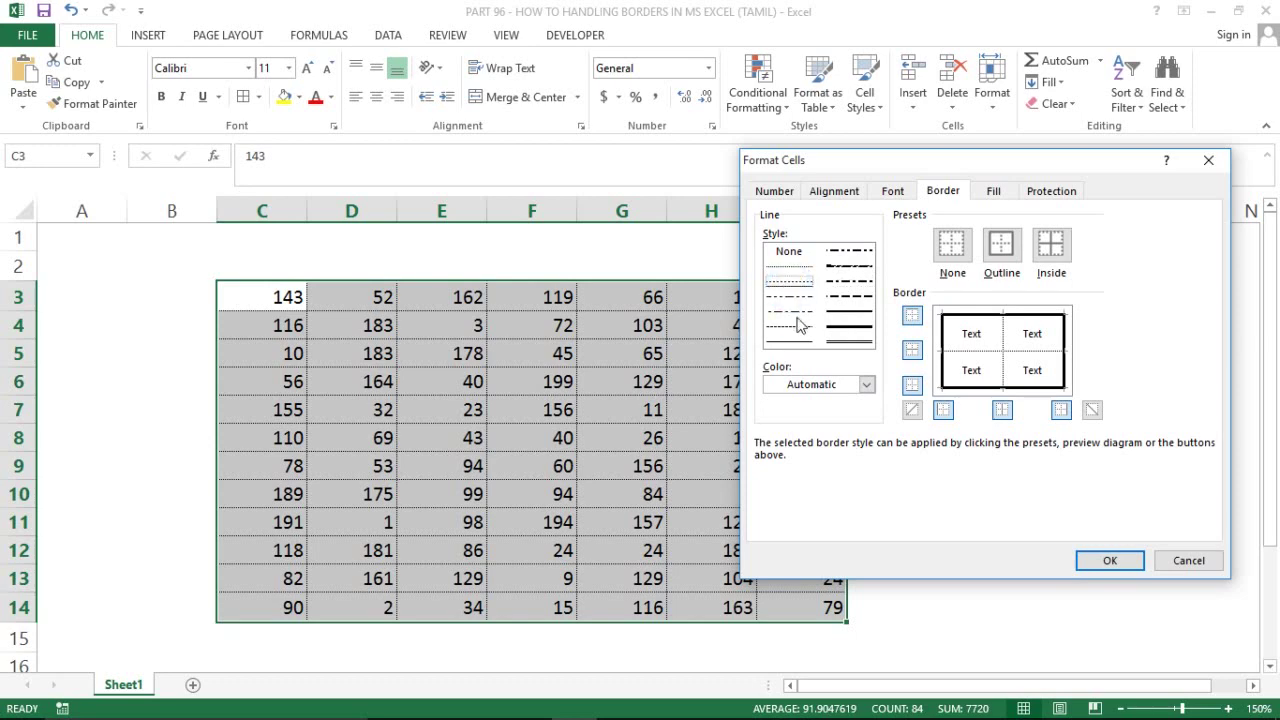
left_click(790, 311)
left_click(943, 340)
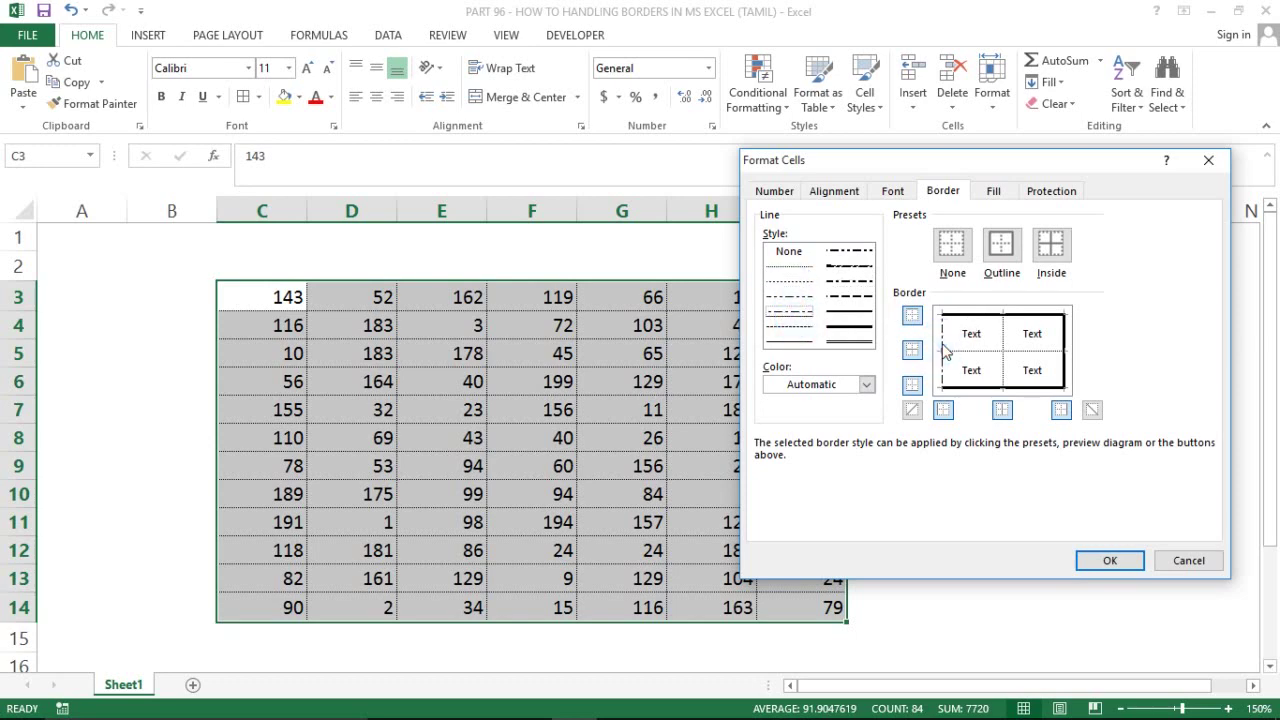
left_click(987, 315)
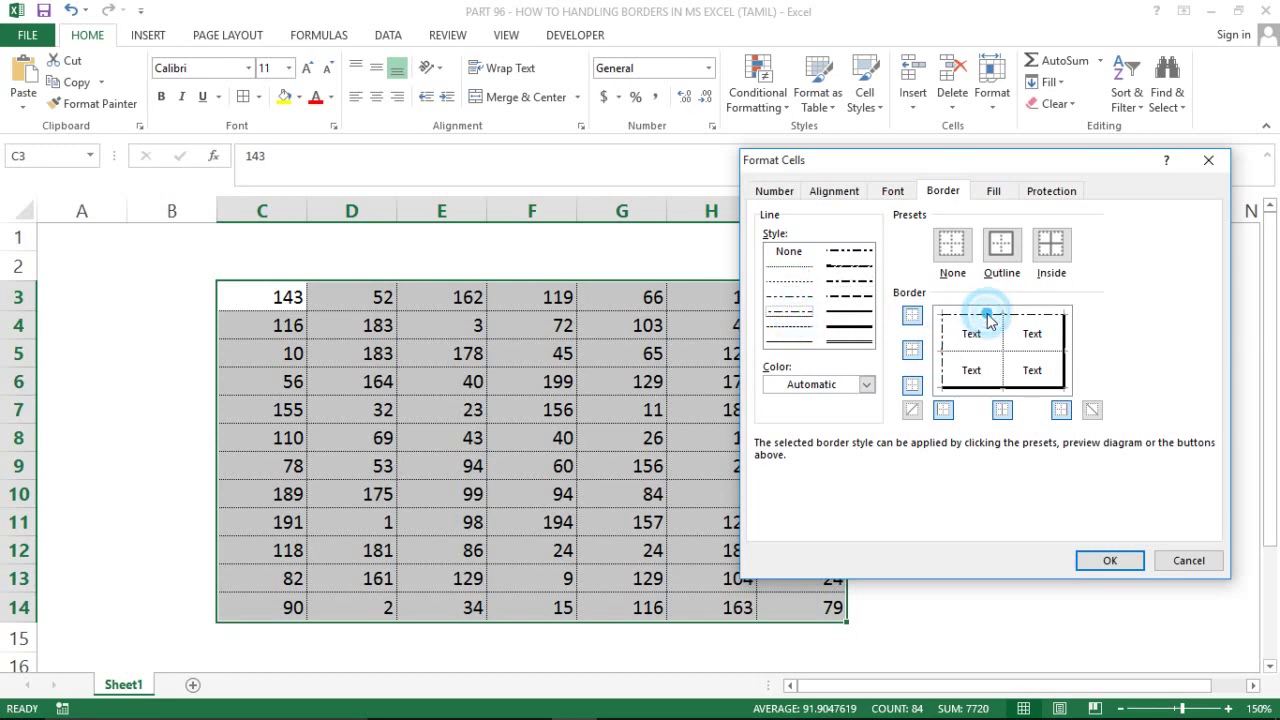
left_click(1066, 350)
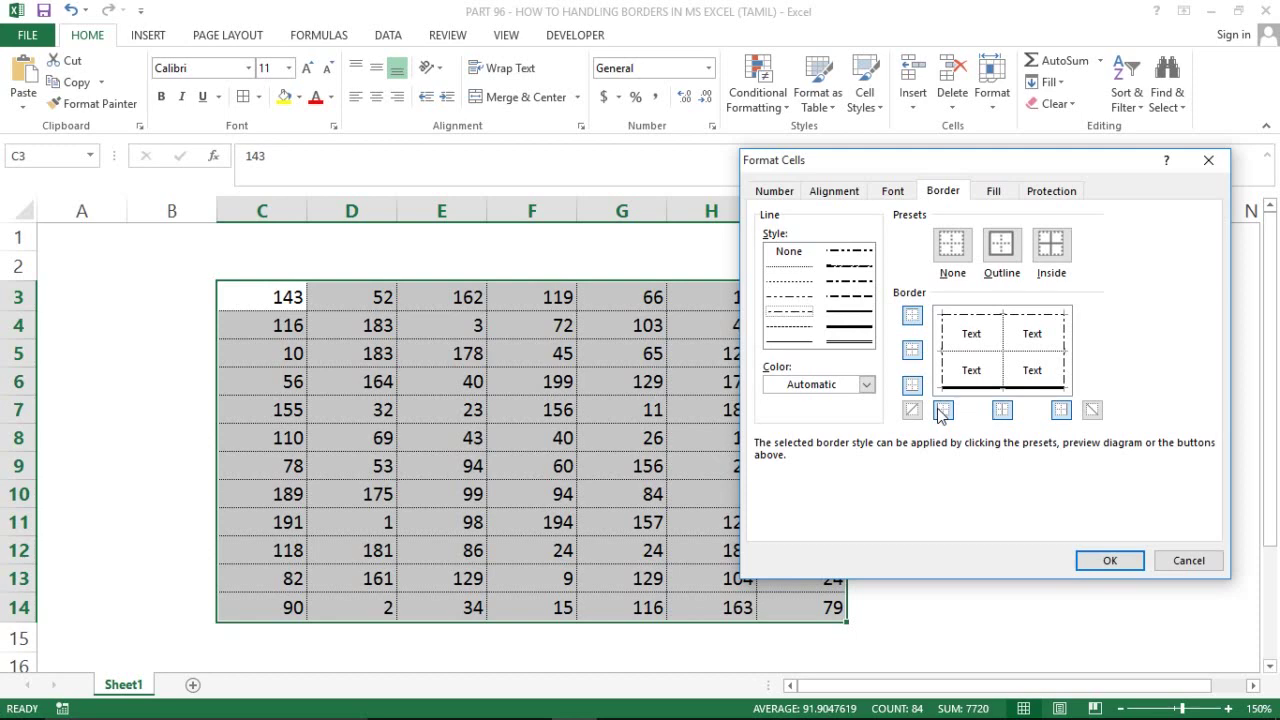
left_click(1118, 559)
left_click(508, 370)
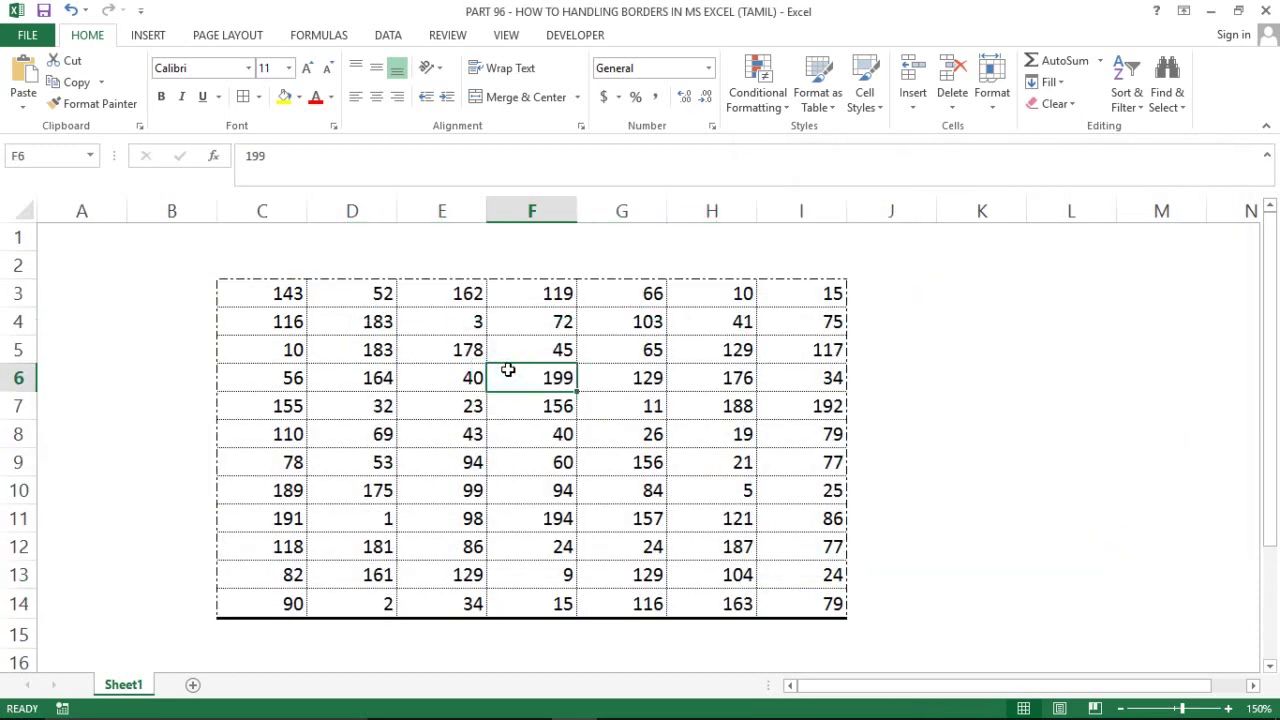
key("Up")
key("Up")
key("Up")
key("Up")
key("Left")
key("Left")
key("Down")
key("Left")
key("ctrl+shift+Down")
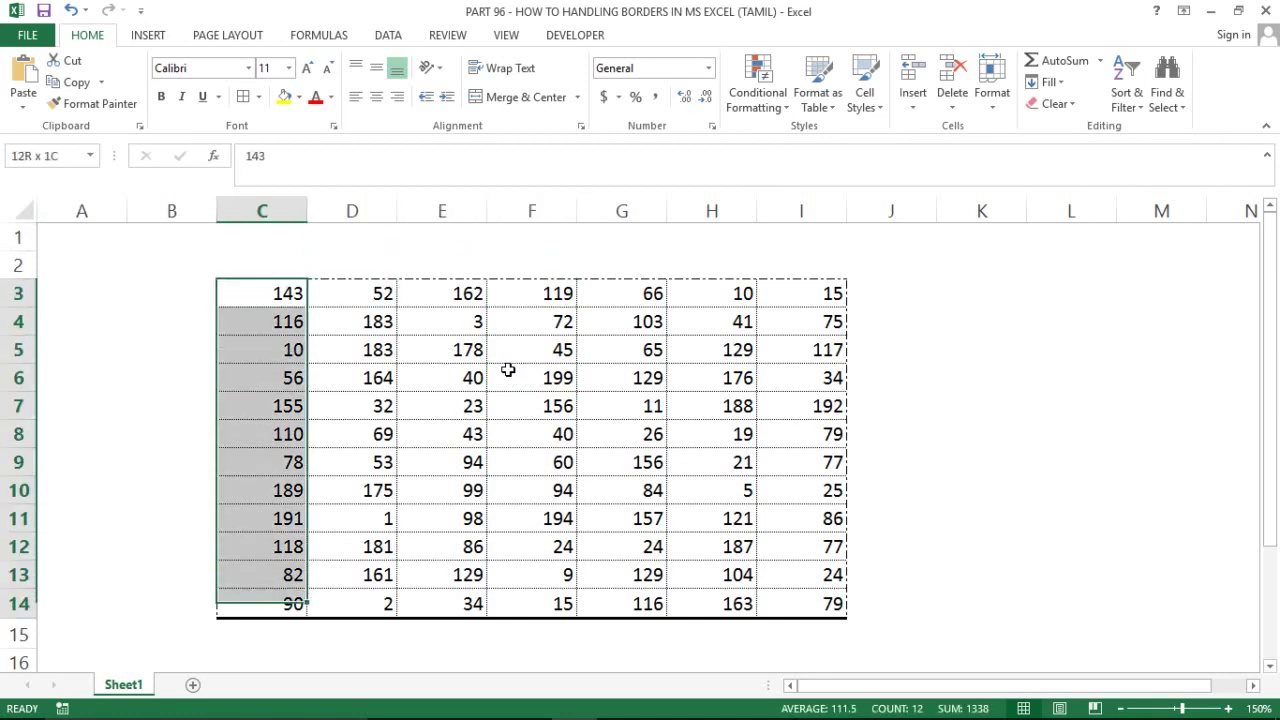
key("ctrl+shift+Right")
key("Up")
key("Down")
key("Down")
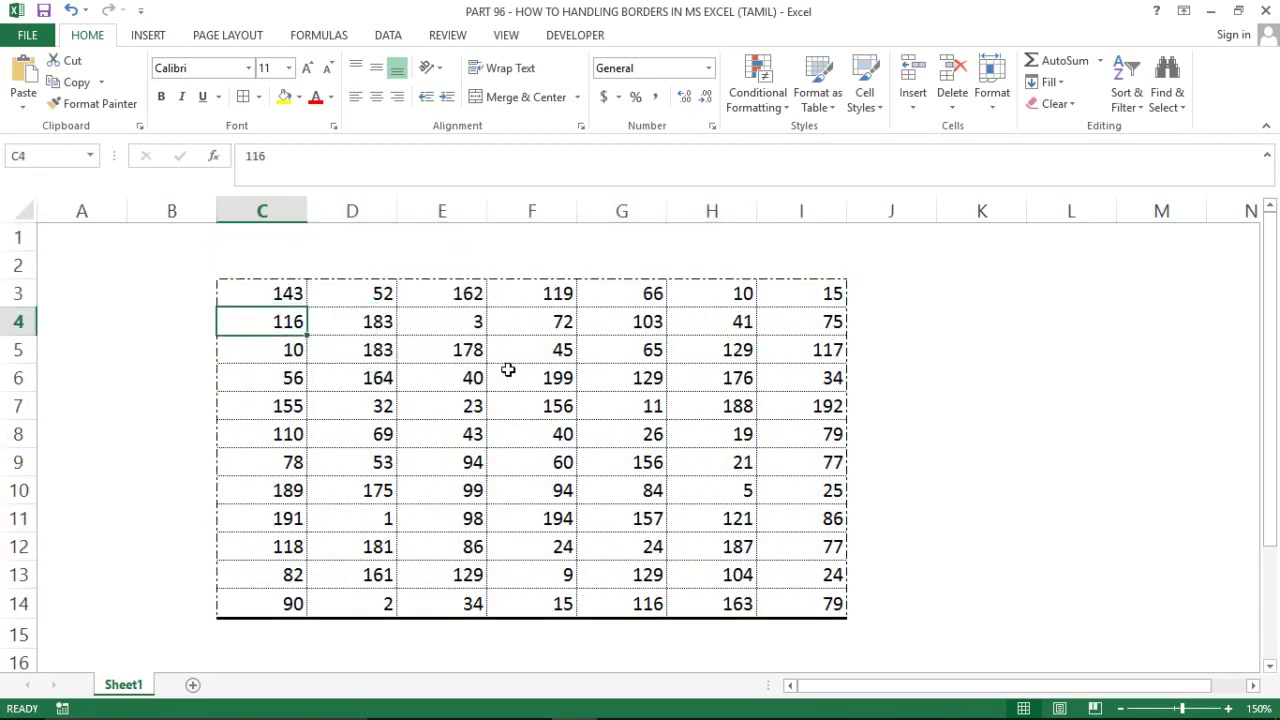
Display the list of border options for cell F7 using the ribbon's access letters, and close it without choosing one.
left_click(520, 395)
key("alt")
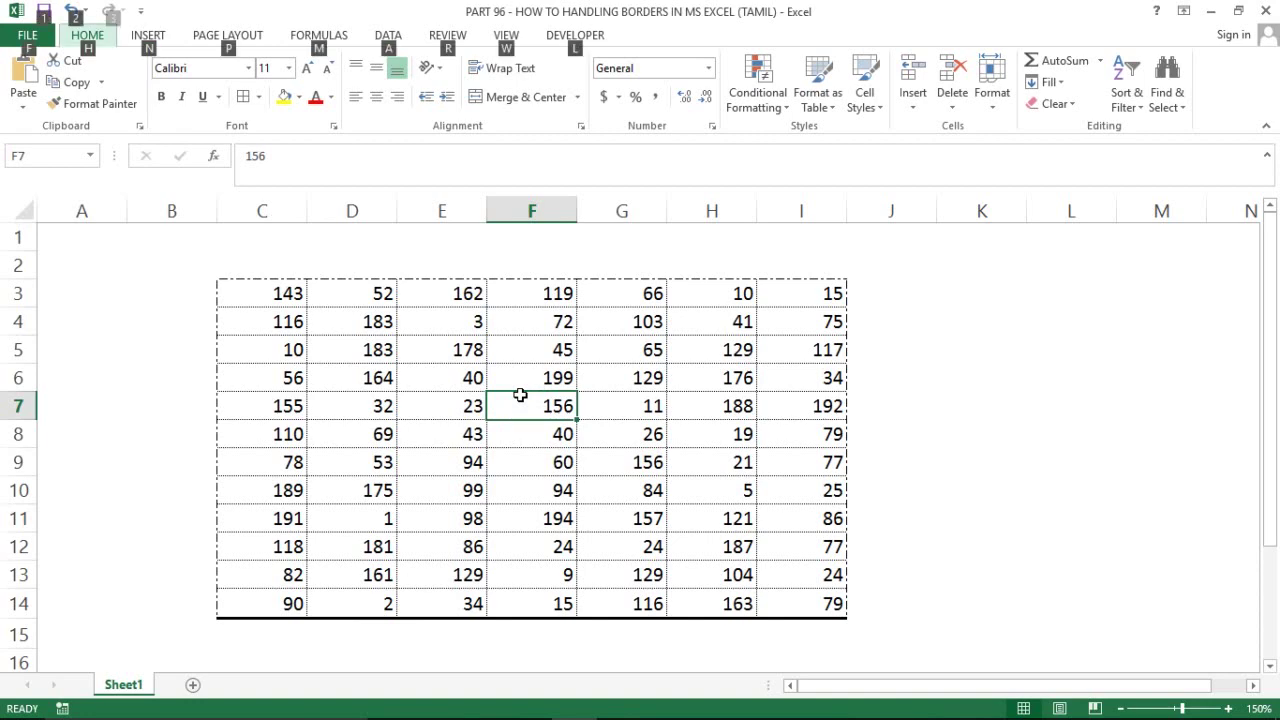
key("h")
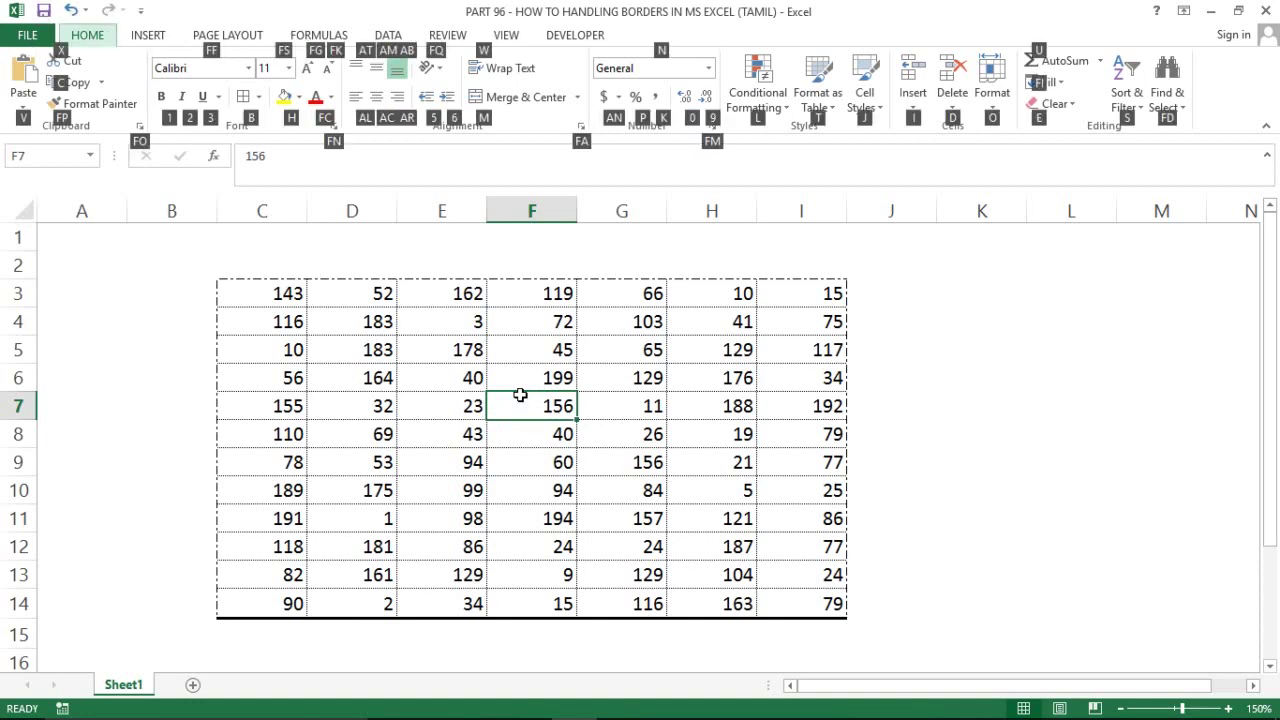
key("b")
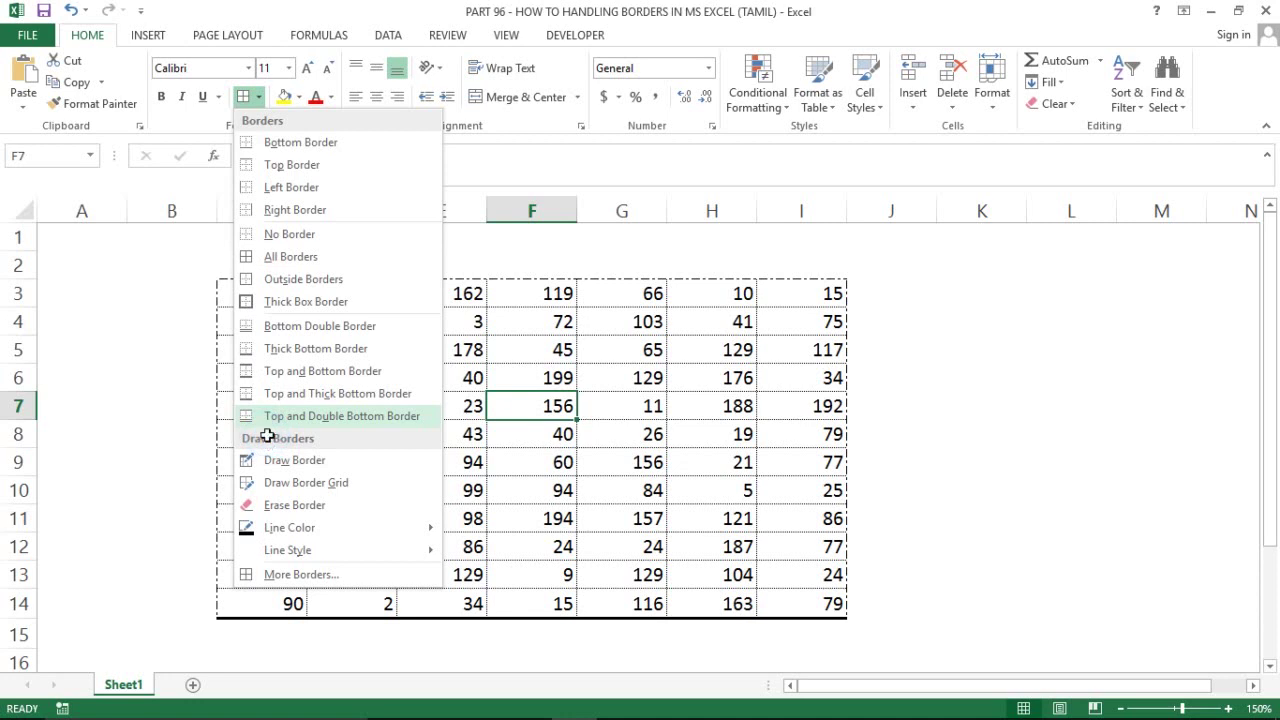
key("Escape")
Enter the note "ALT + H + B" in cell A1.
left_click(88, 241)
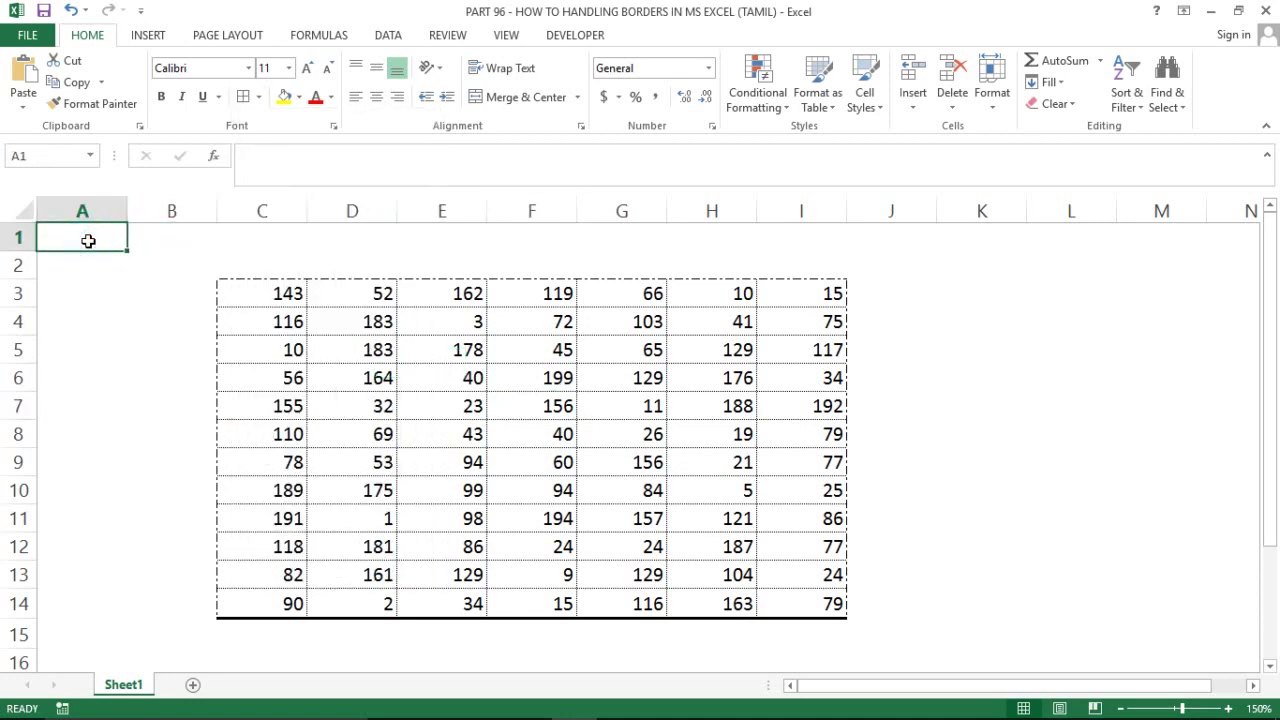
type("ALT + H")
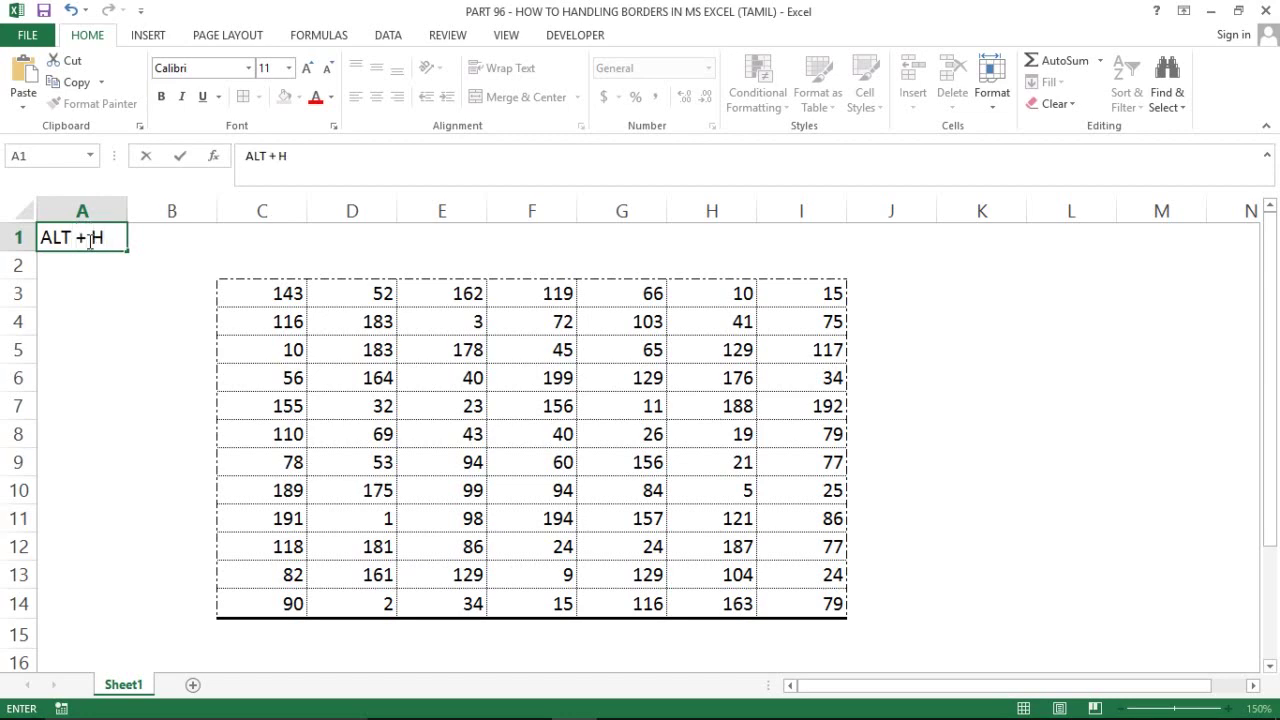
type(" + B")
key("Return")
Examine the border options list from A1 and again from C3 with its access letters, without applying a border.
left_click(89, 239)
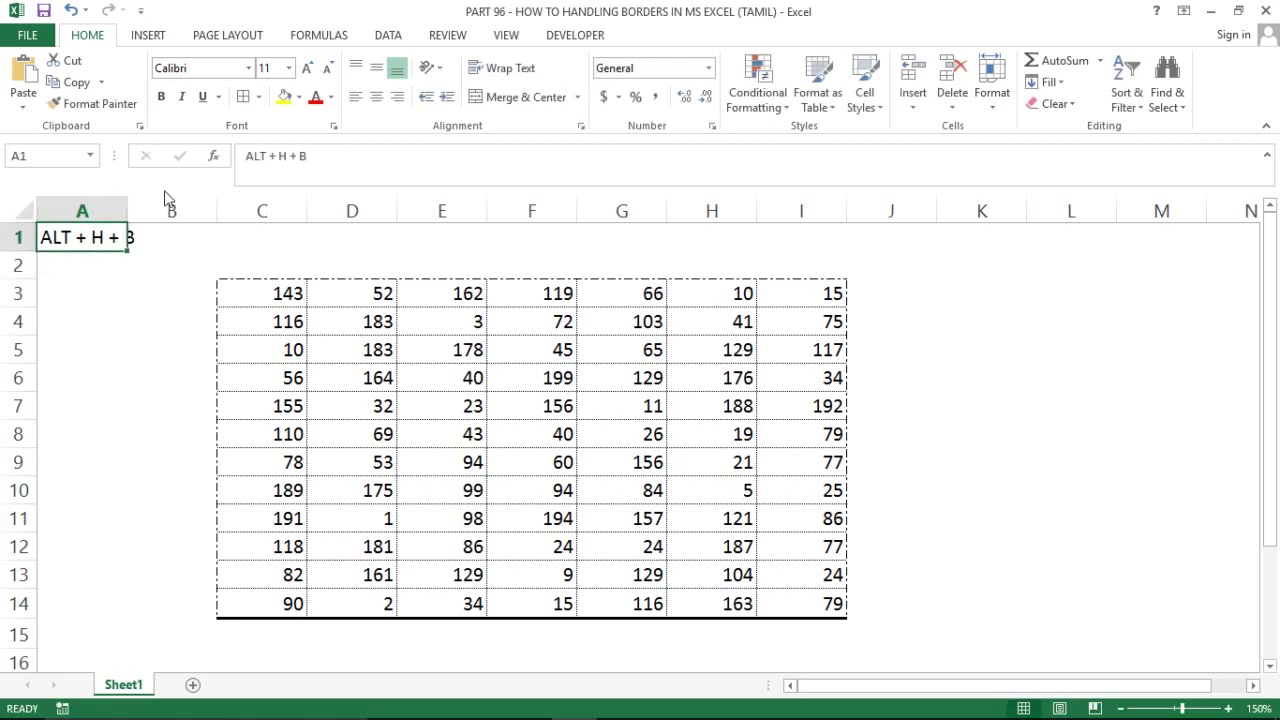
left_click(258, 97)
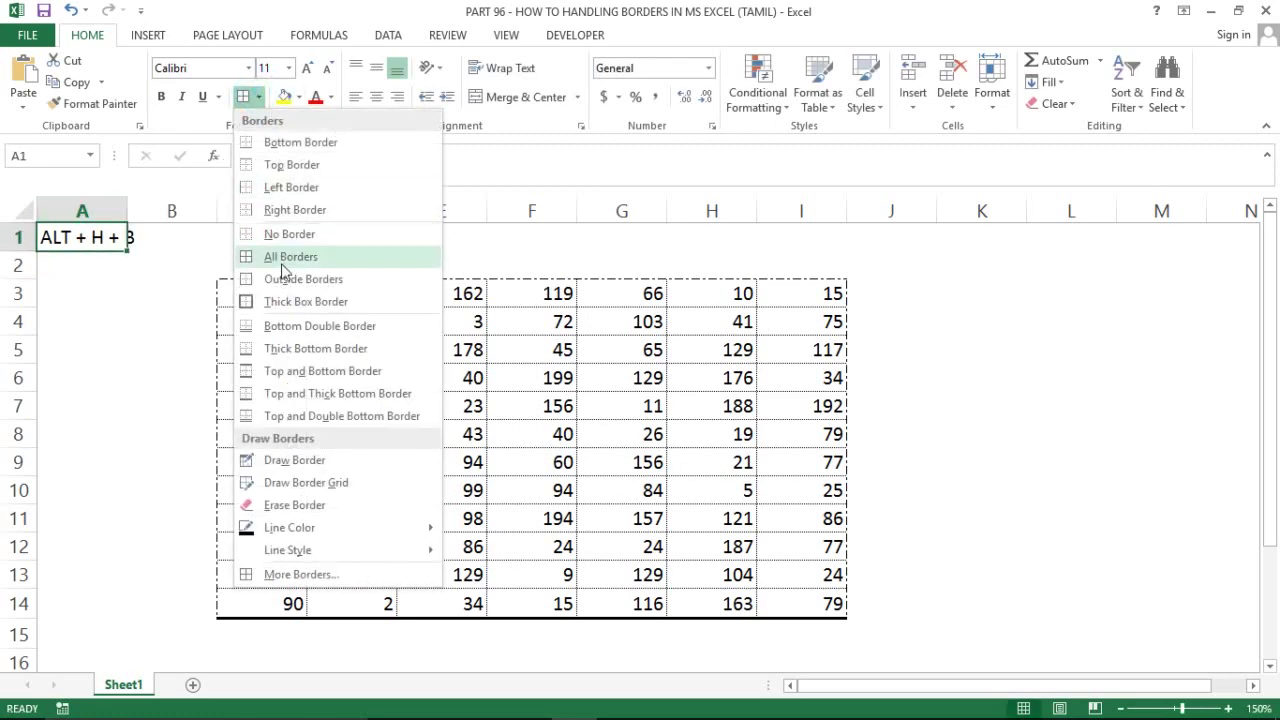
left_click(171, 312)
left_click(172, 312)
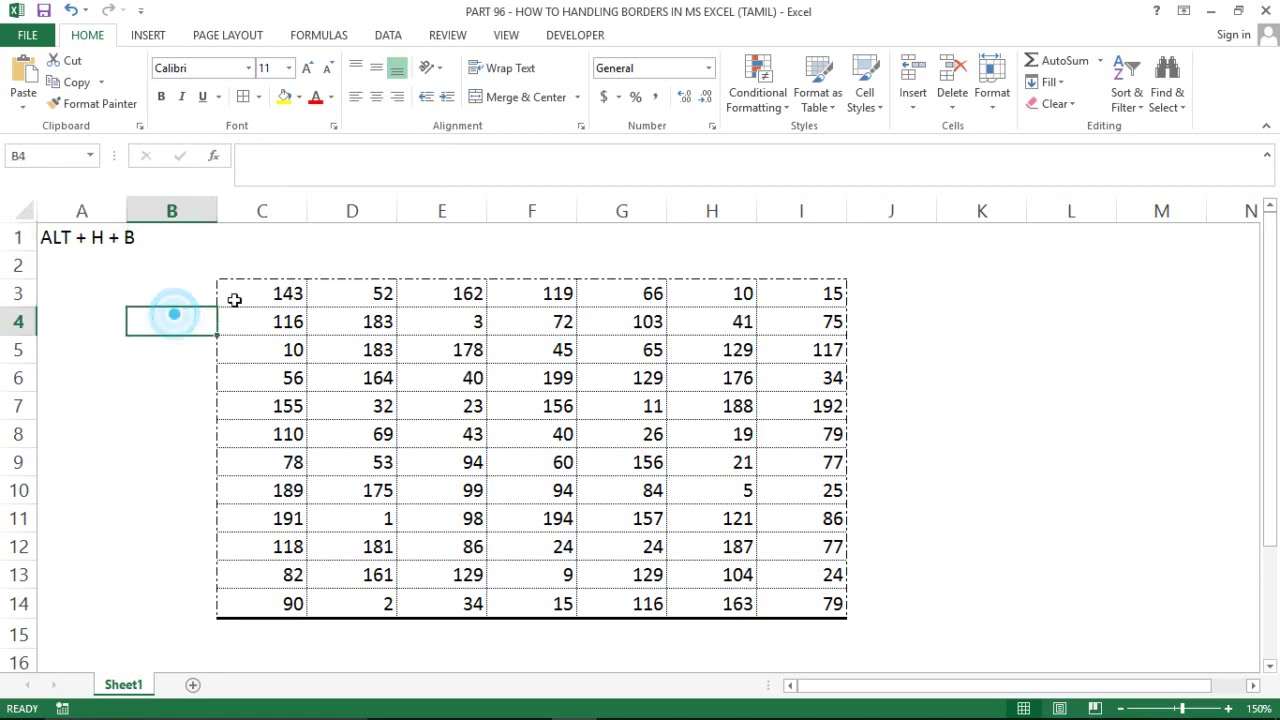
left_click(242, 296)
key("alt")
key("h")
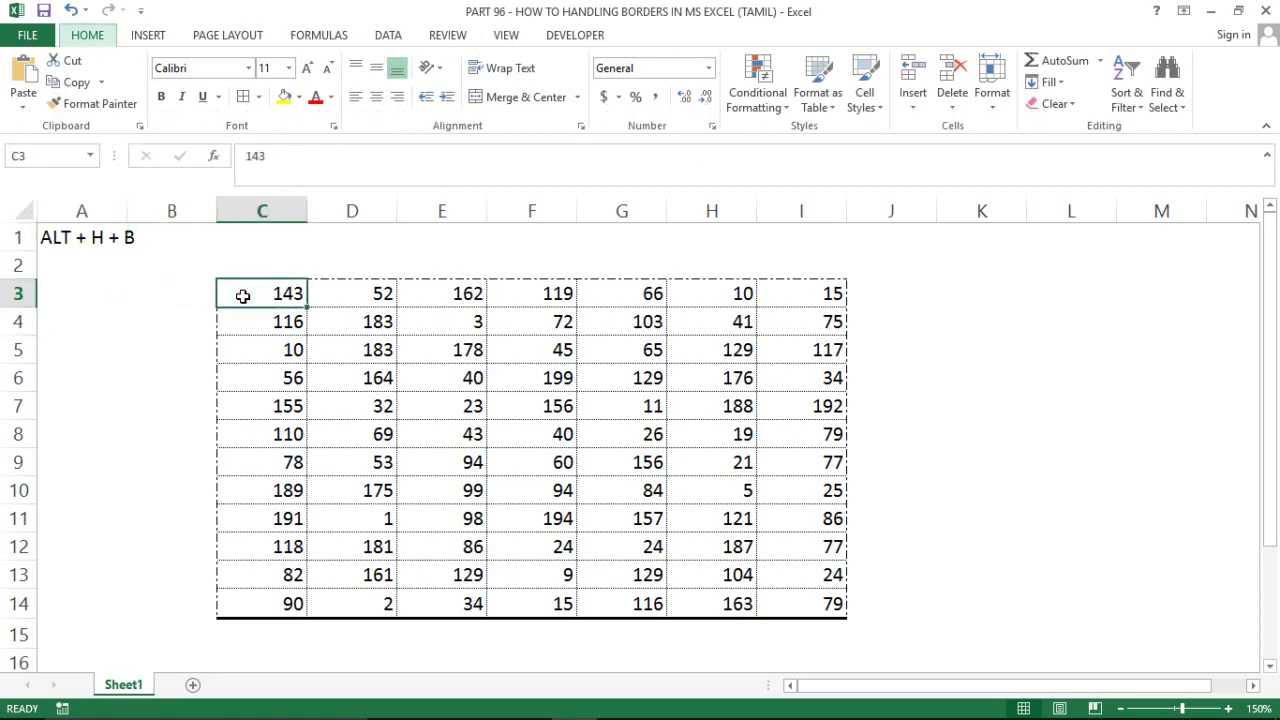
key("b")
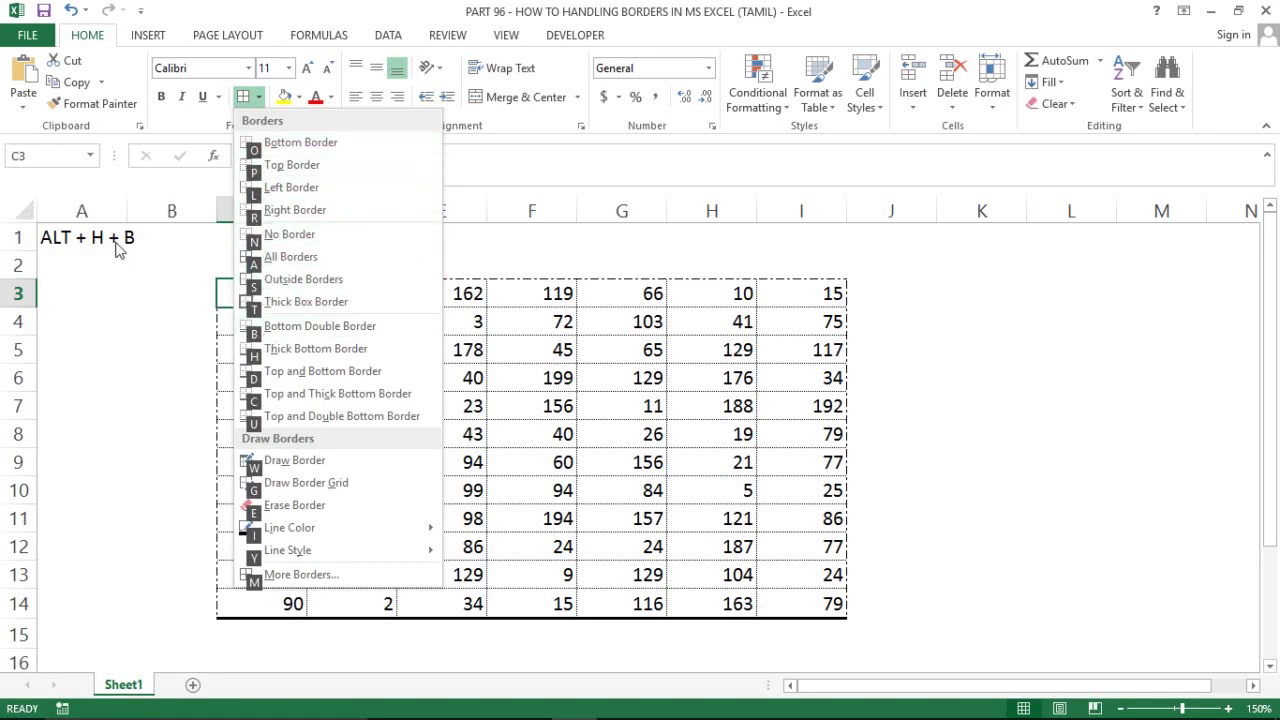
left_click(262, 262)
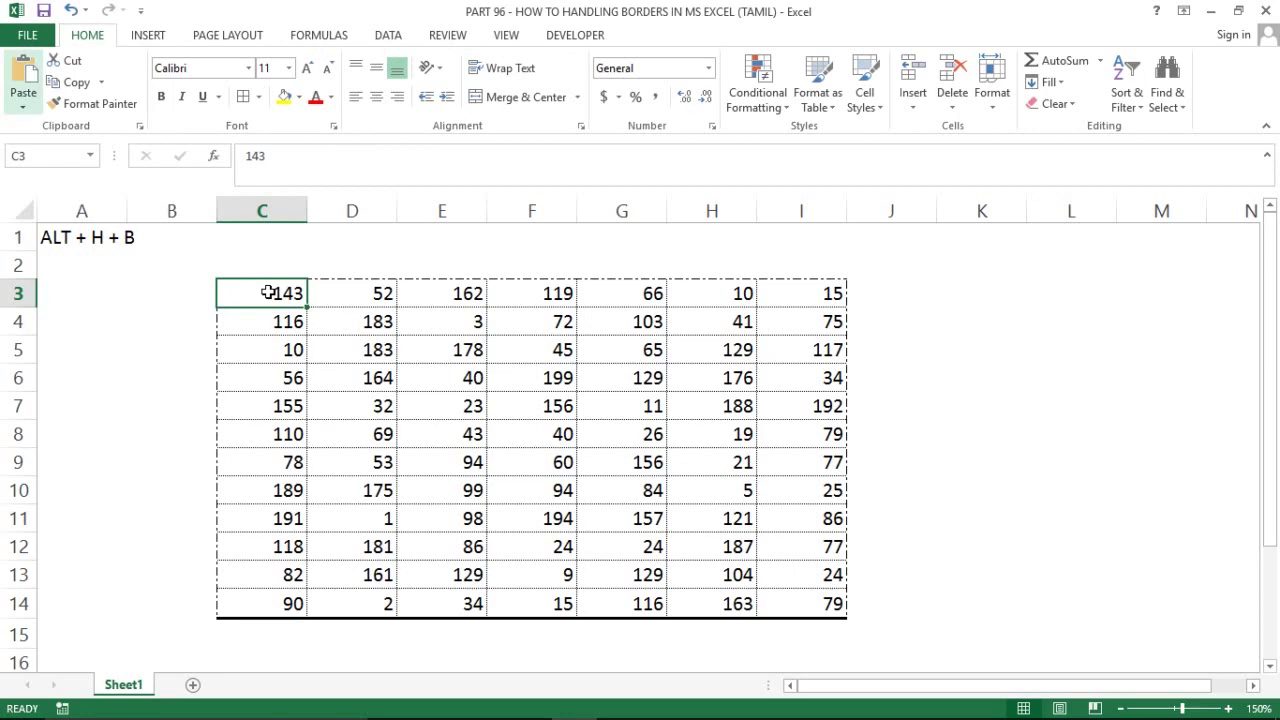
key("ctrl+shift+Down")
key("shift+Right")
key("shift+Right")
key("shift+Right")
key("shift+Right")
key("shift+Right")
key("shift+Right")
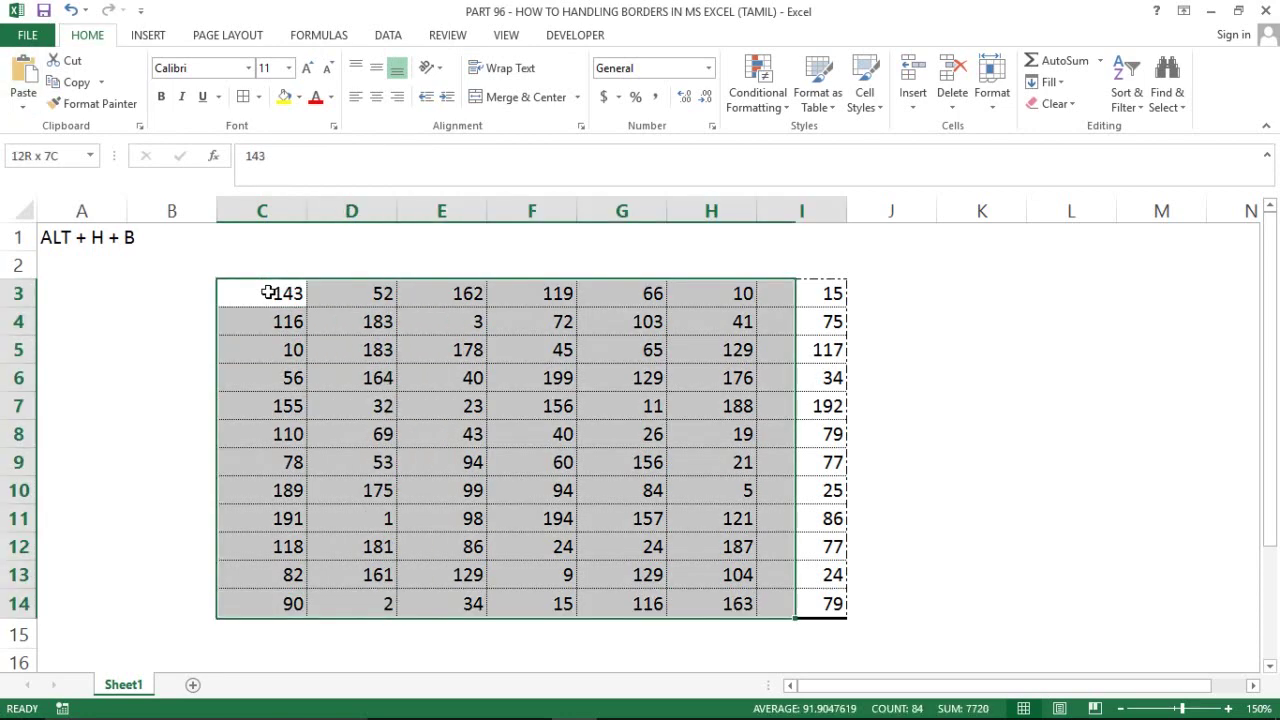
key("alt")
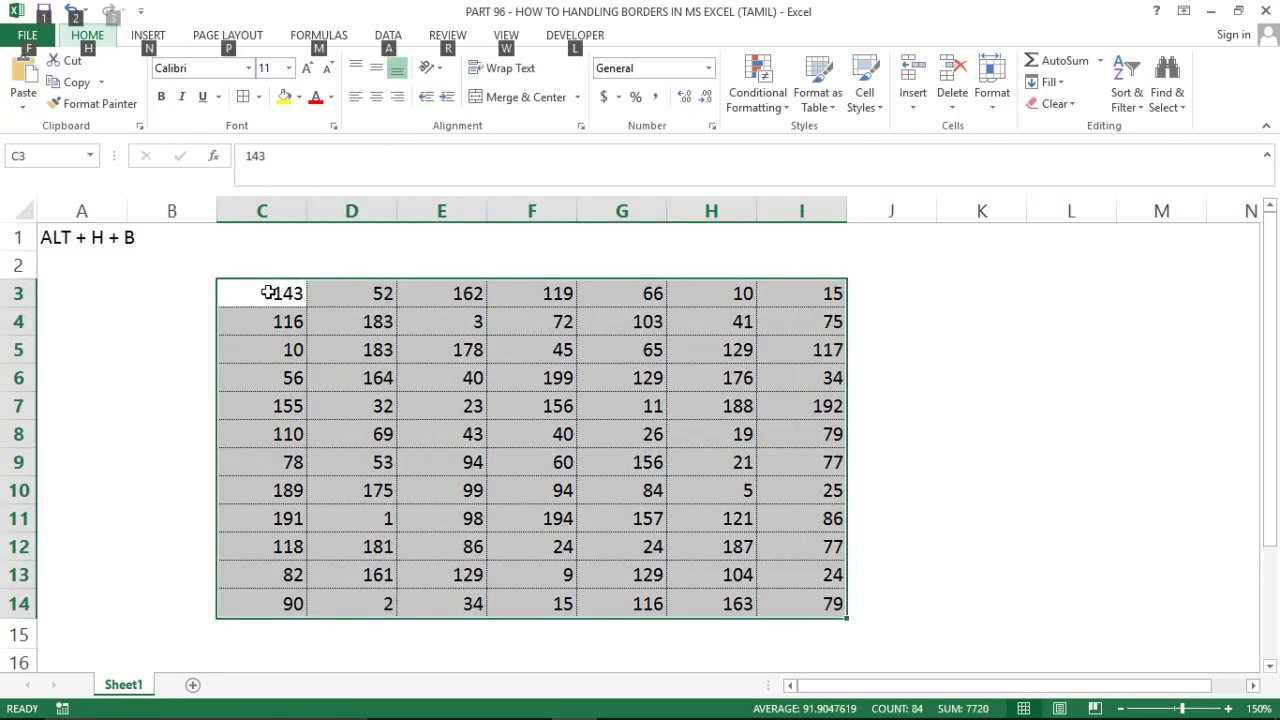
key("h")
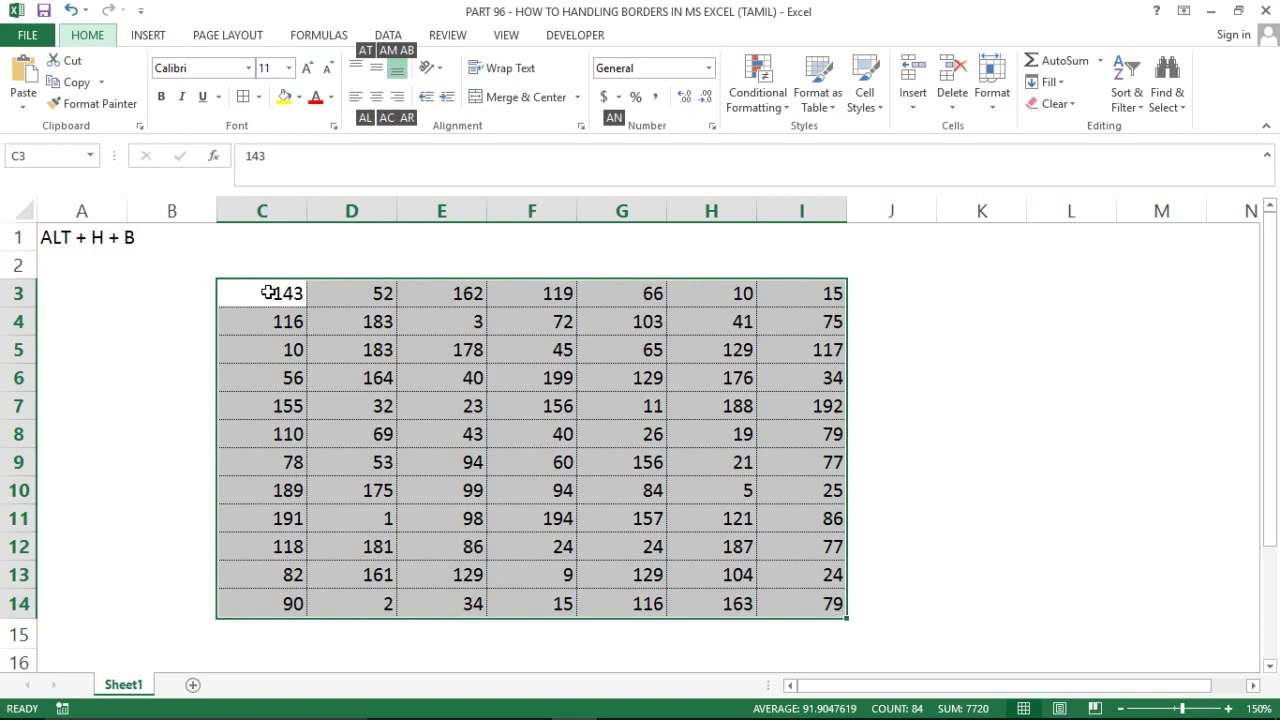
left_click(330, 378)
key("ctrl+Up")
key("Left")
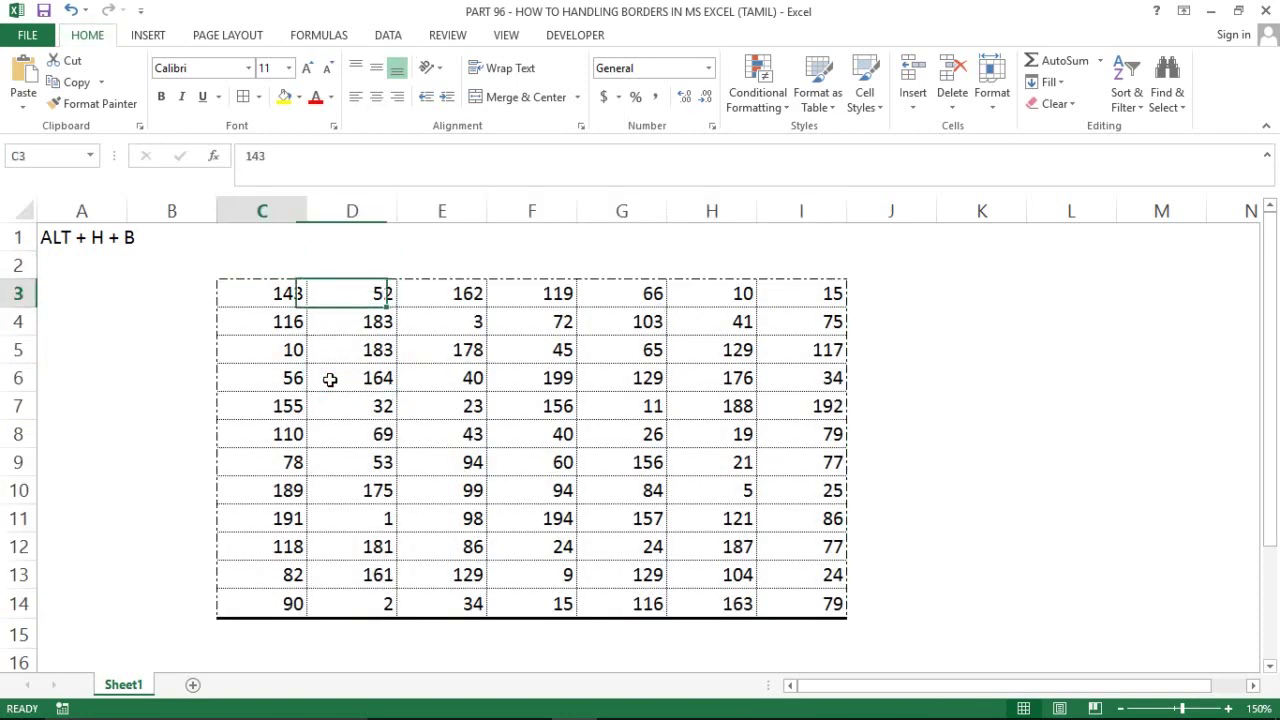
Choose the thin solid line style and draw a border grid over C3:I14, leaving drawing mode when done.
key("ctrl+shift+Down")
key("ctrl+shift+Right")
key("alt")
key("h")
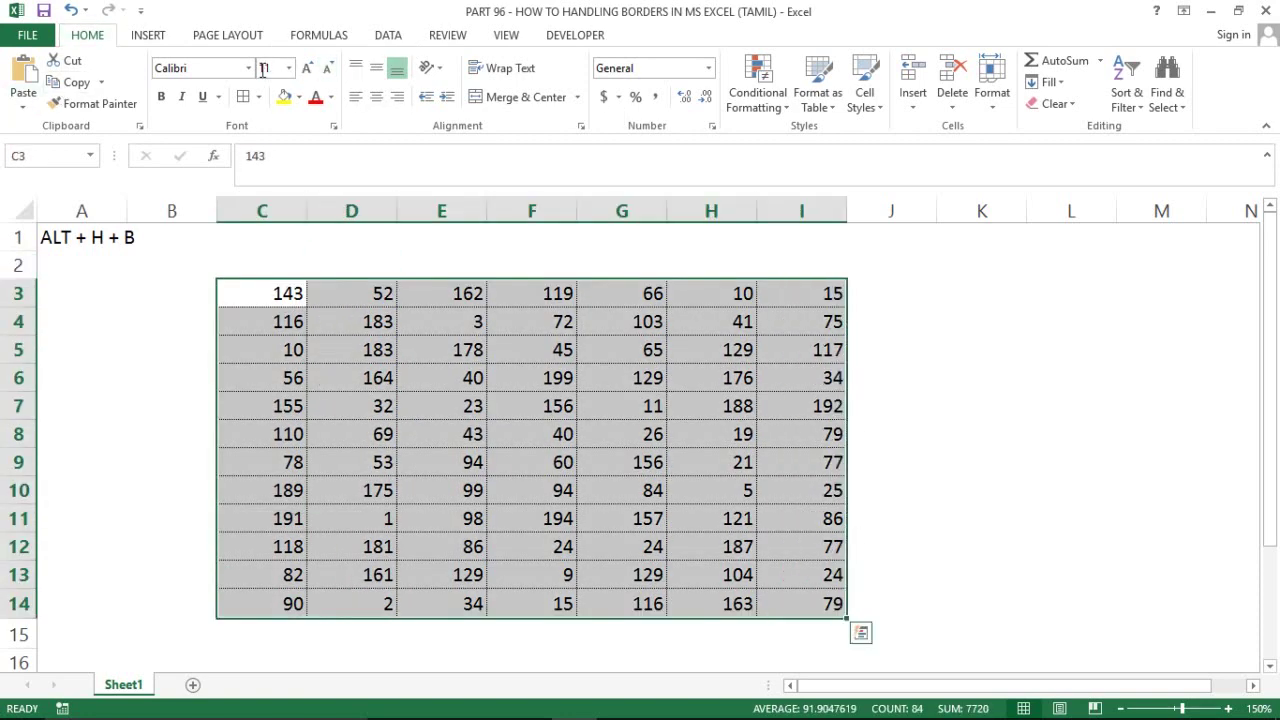
key("b")
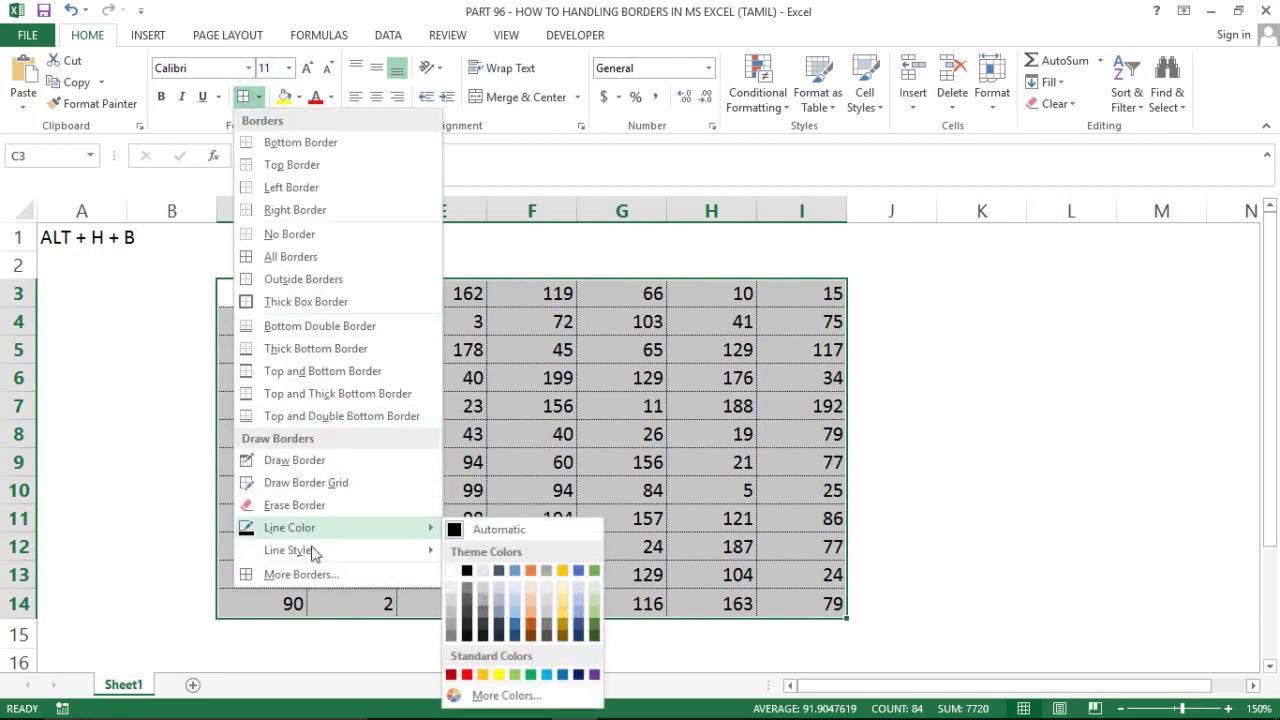
mouse_move(298, 551)
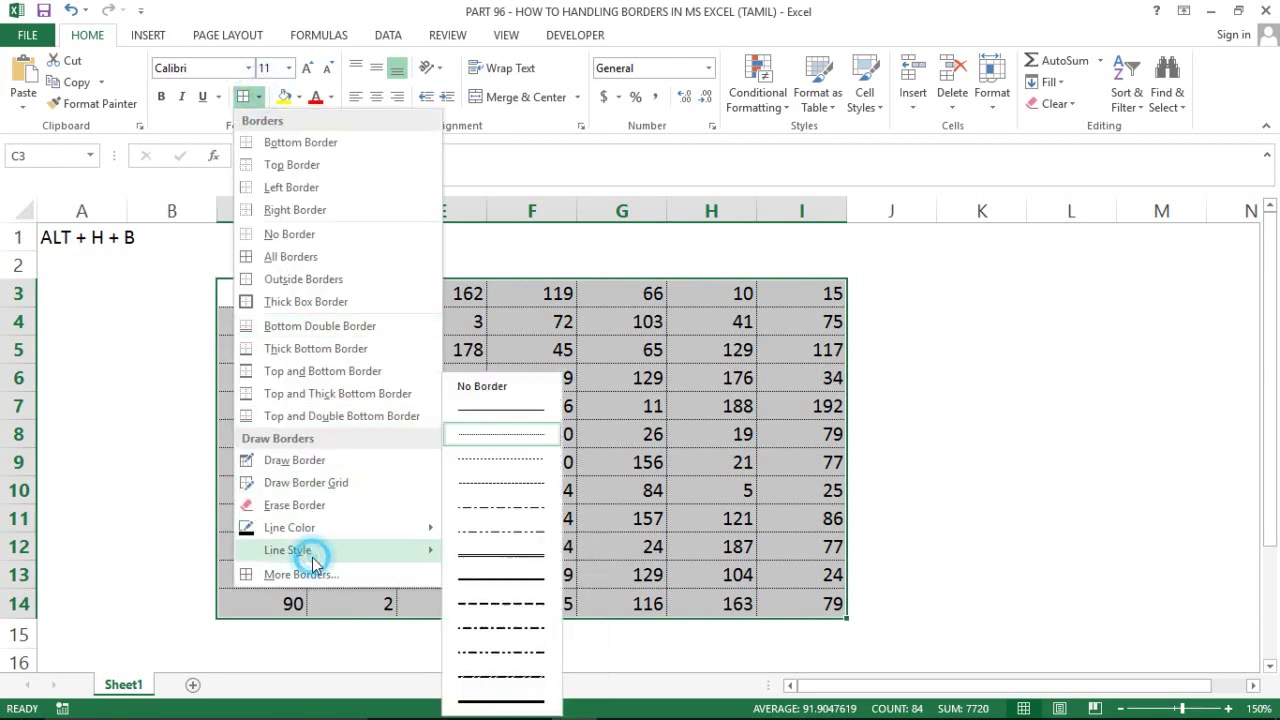
left_click(520, 417)
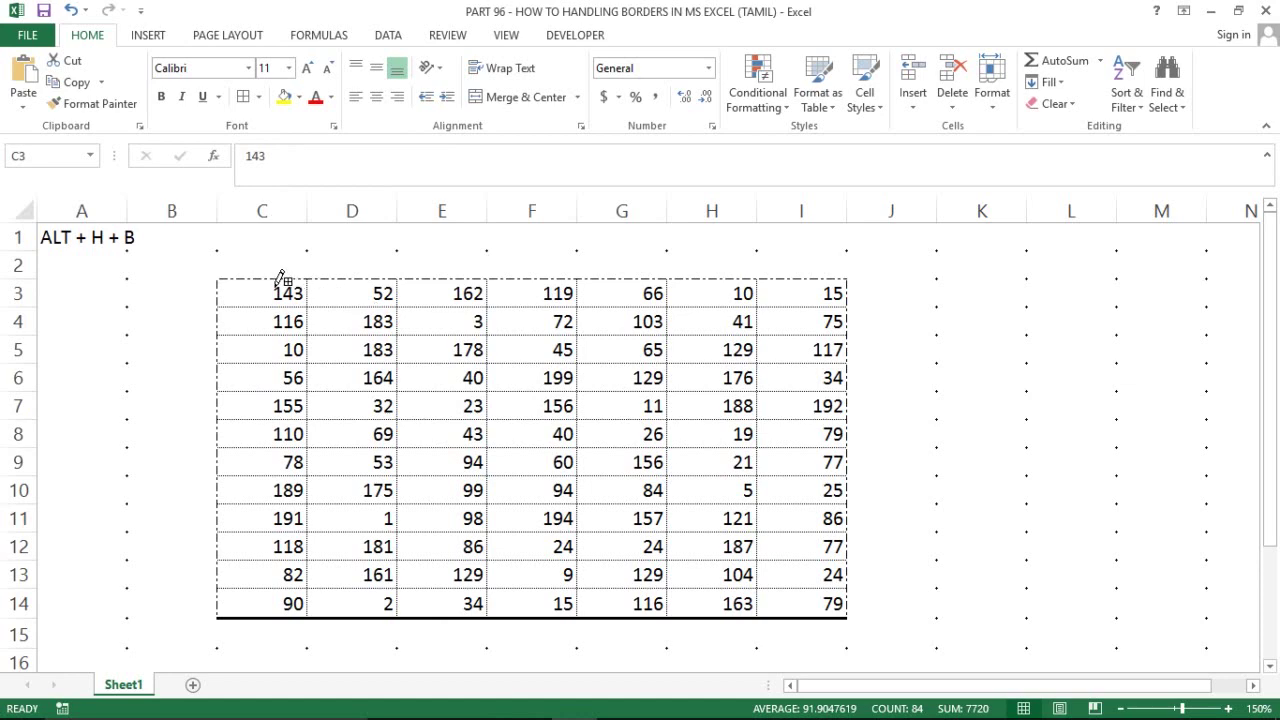
mouse_move(282, 277)
left_mouse_down()
mouse_move(650, 434)
mouse_move(877, 580)
mouse_move(836, 598)
left_mouse_up()
key("Escape")
left_click(388, 487)
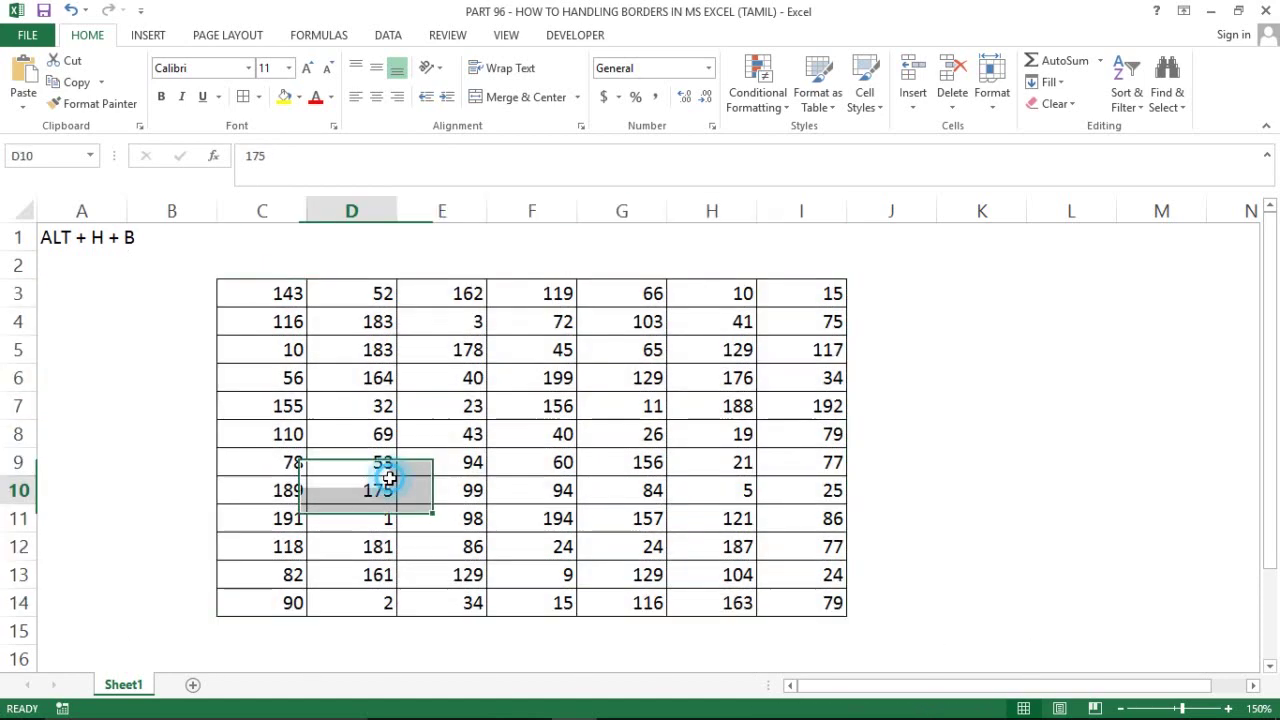
Remove all borders from C3:I14 with the No Border option, using the ribbon's access letters.
key("ctrl+Up")
key("ctrl+Up")
key("Left")
key("Down")
key("Down")
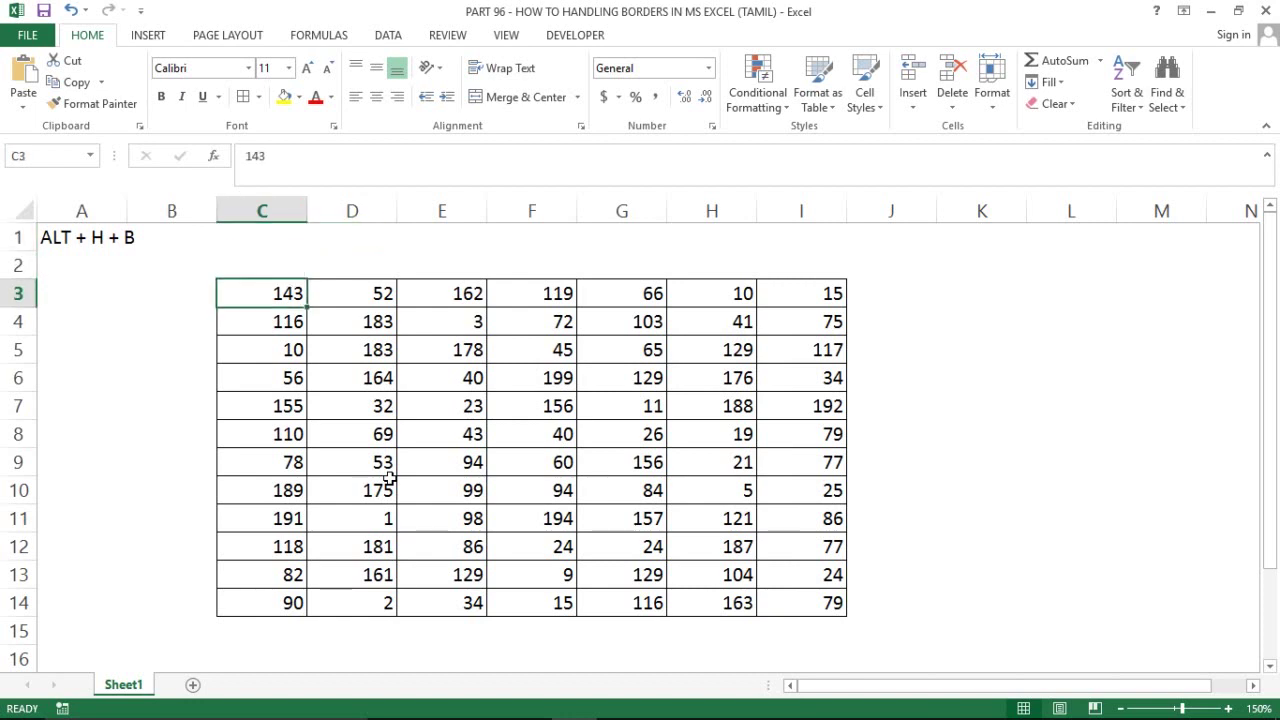
key("ctrl+shift+Down")
key("ctrl+shift+Right")
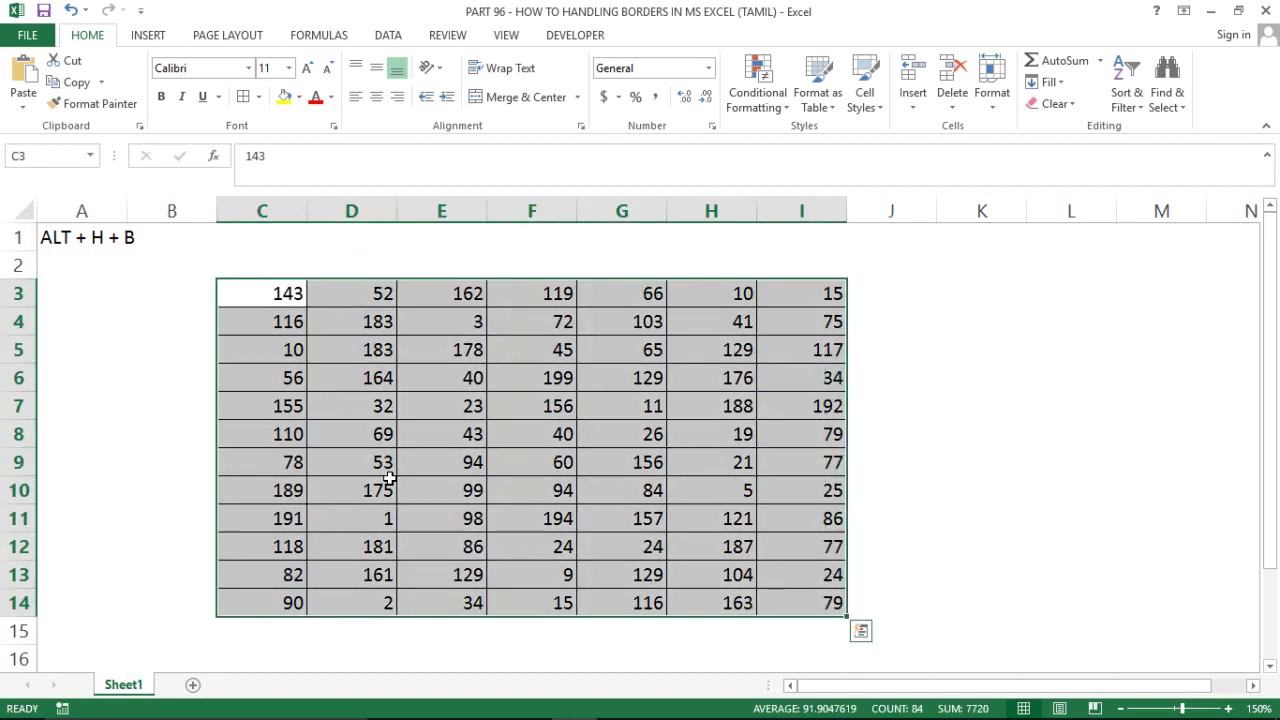
key("alt")
key("h")
key("b")
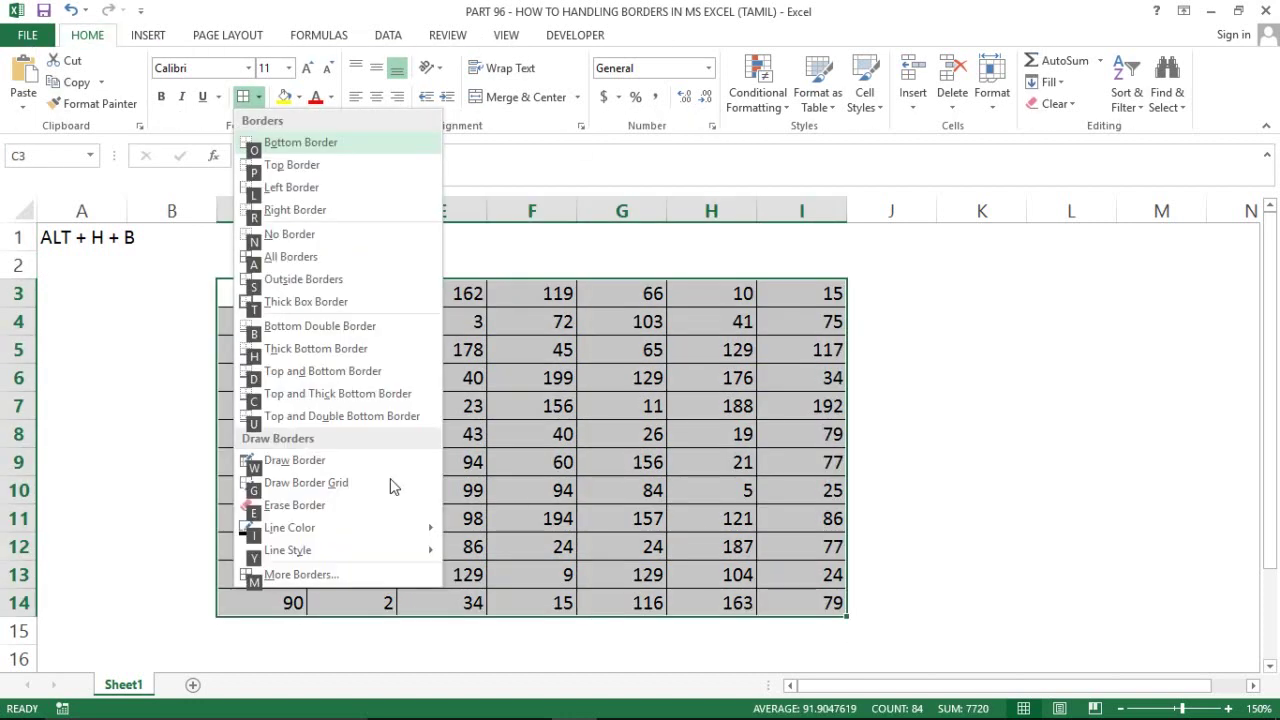
key("n")
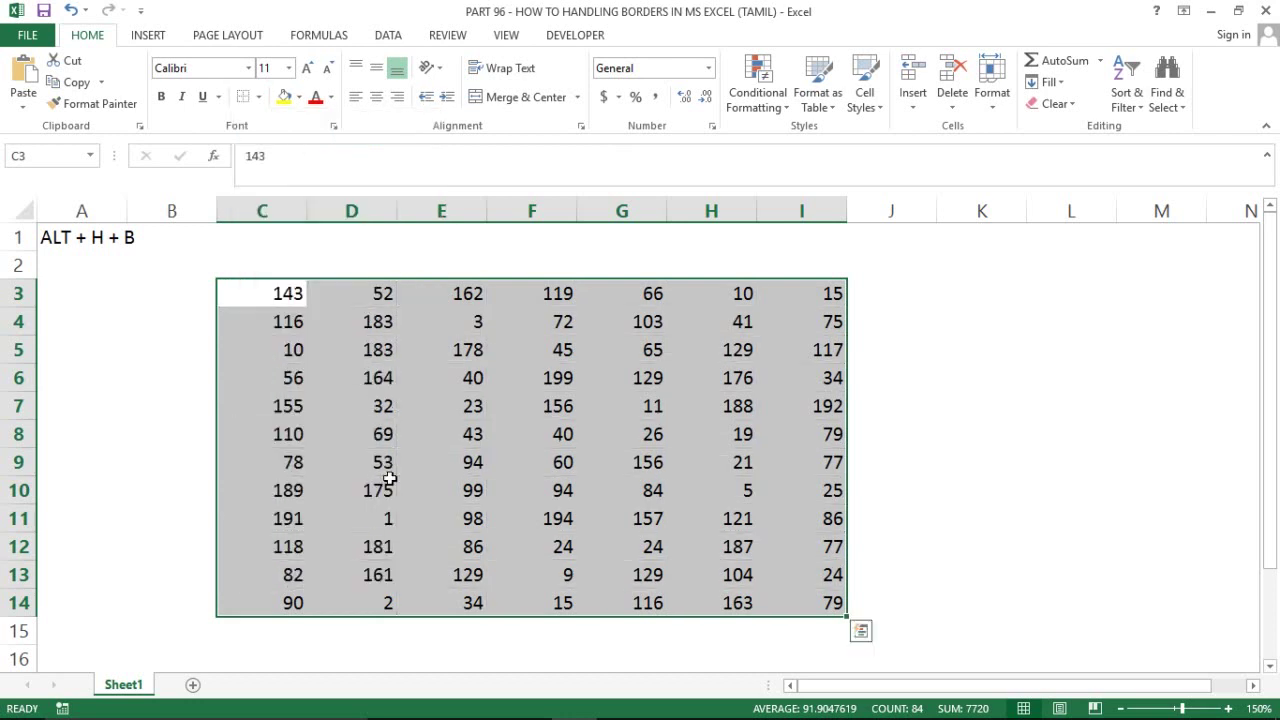
left_click(408, 483)
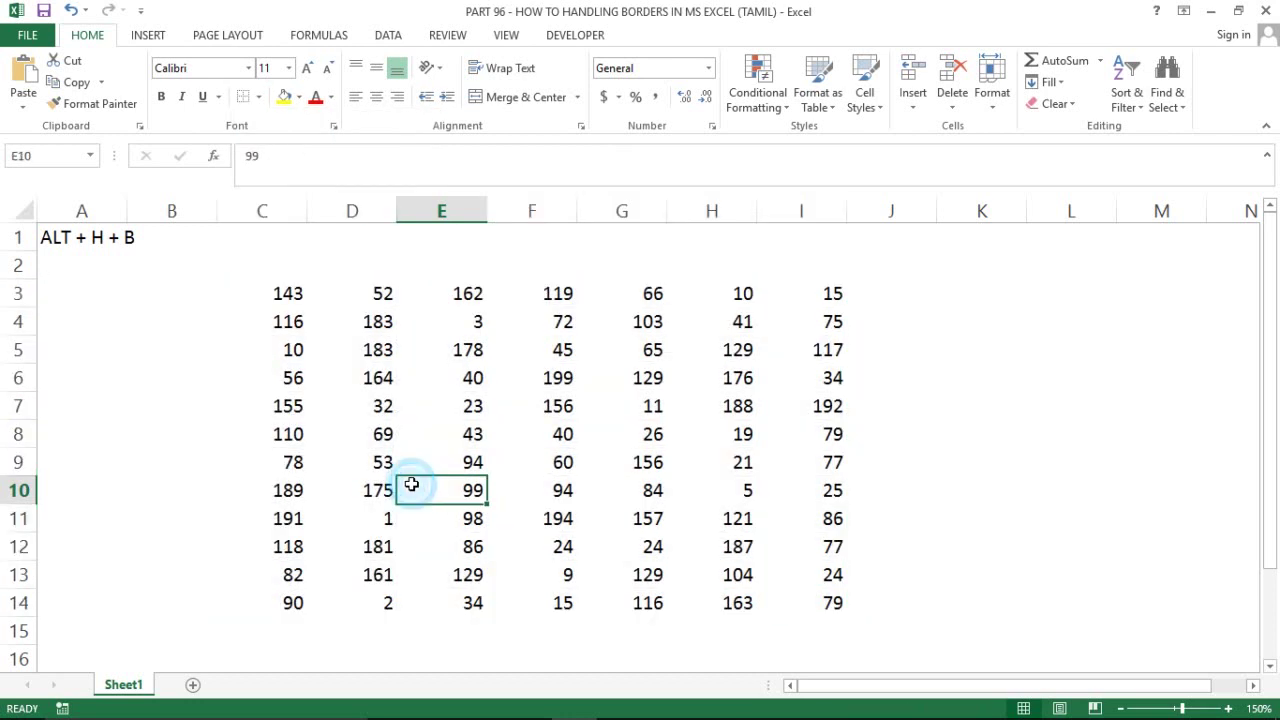
Apply All Borders to C3:I14 using the ribbon's access letters.
key("ctrl+Up")
key("Left")
key("Left")
key("ctrl+shift+Down")
key("ctrl+shift+Right")
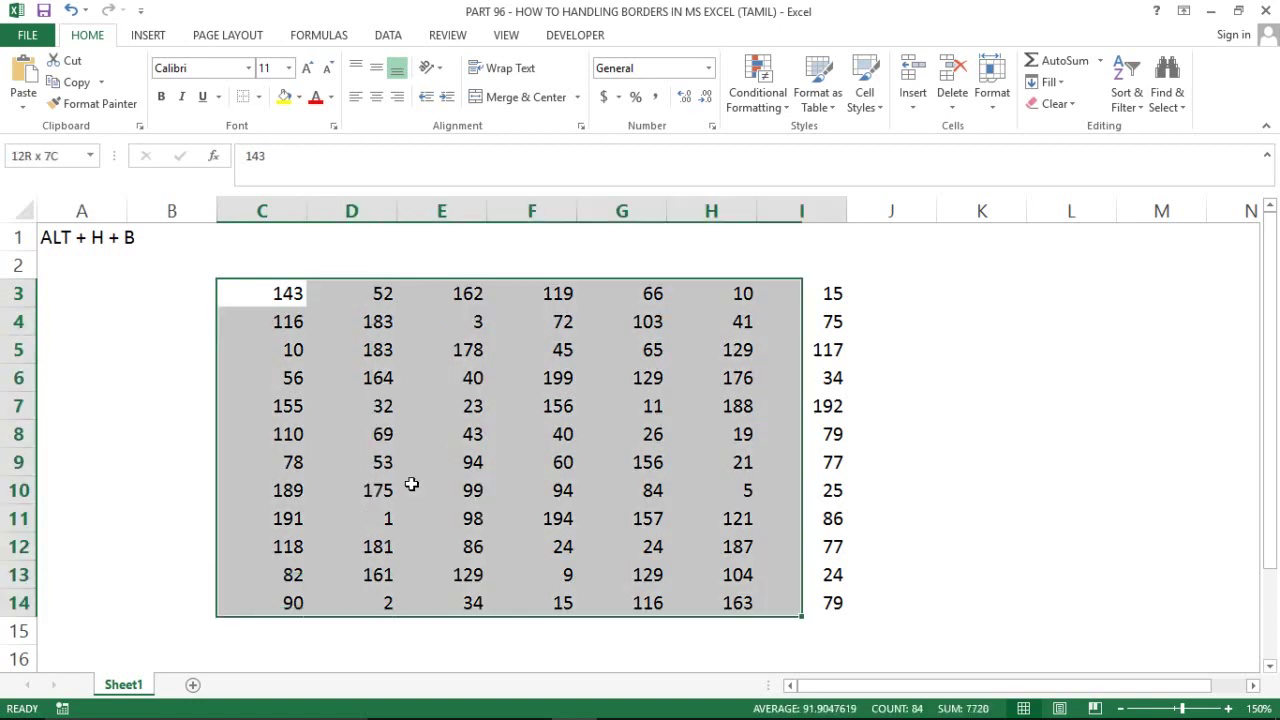
key("alt")
key("h")
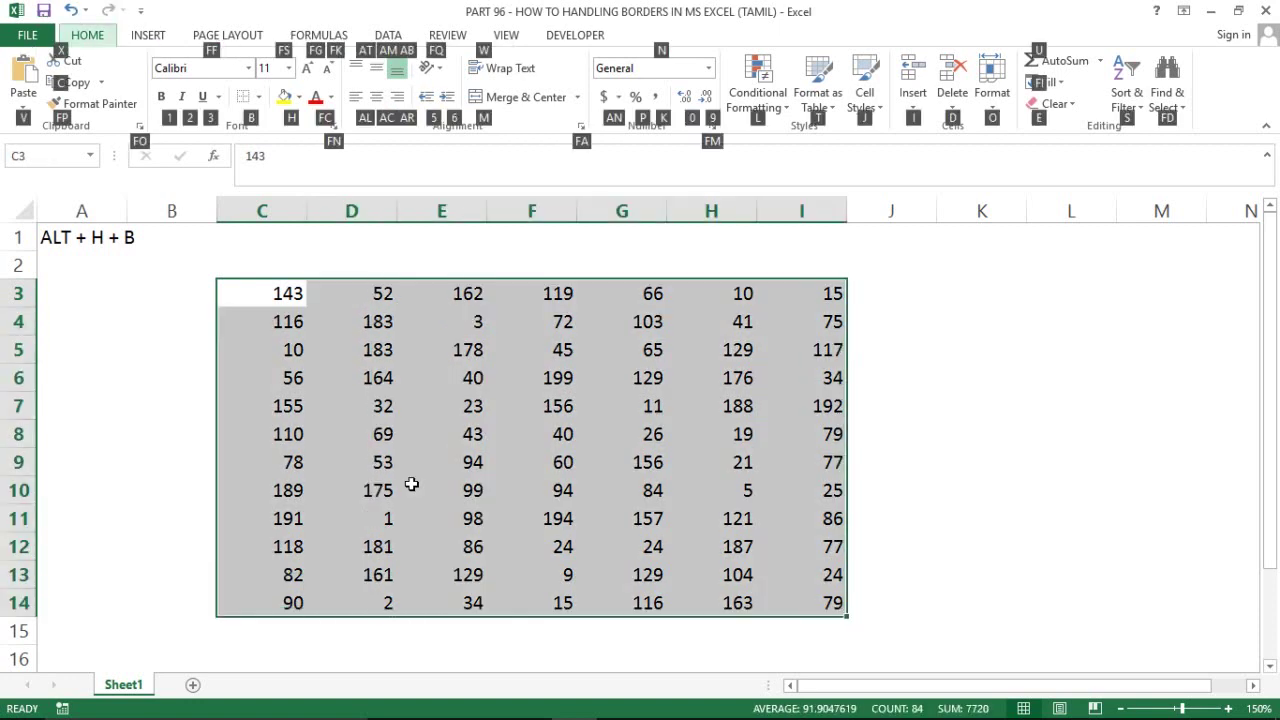
key("b")
key("a")
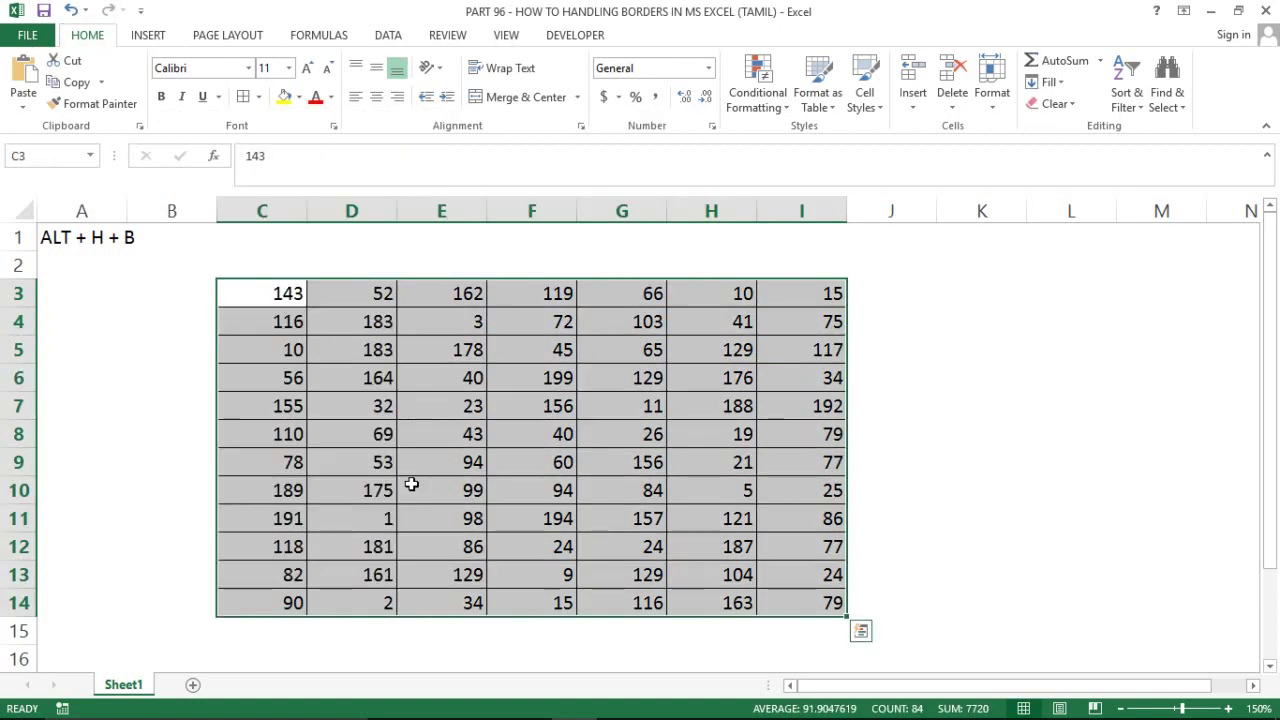
Fill the shortcut note in A1 with yellow and autofit the width of column A to its text.
left_click(448, 508)
key("ctrl+Up")
key("ctrl+Up")
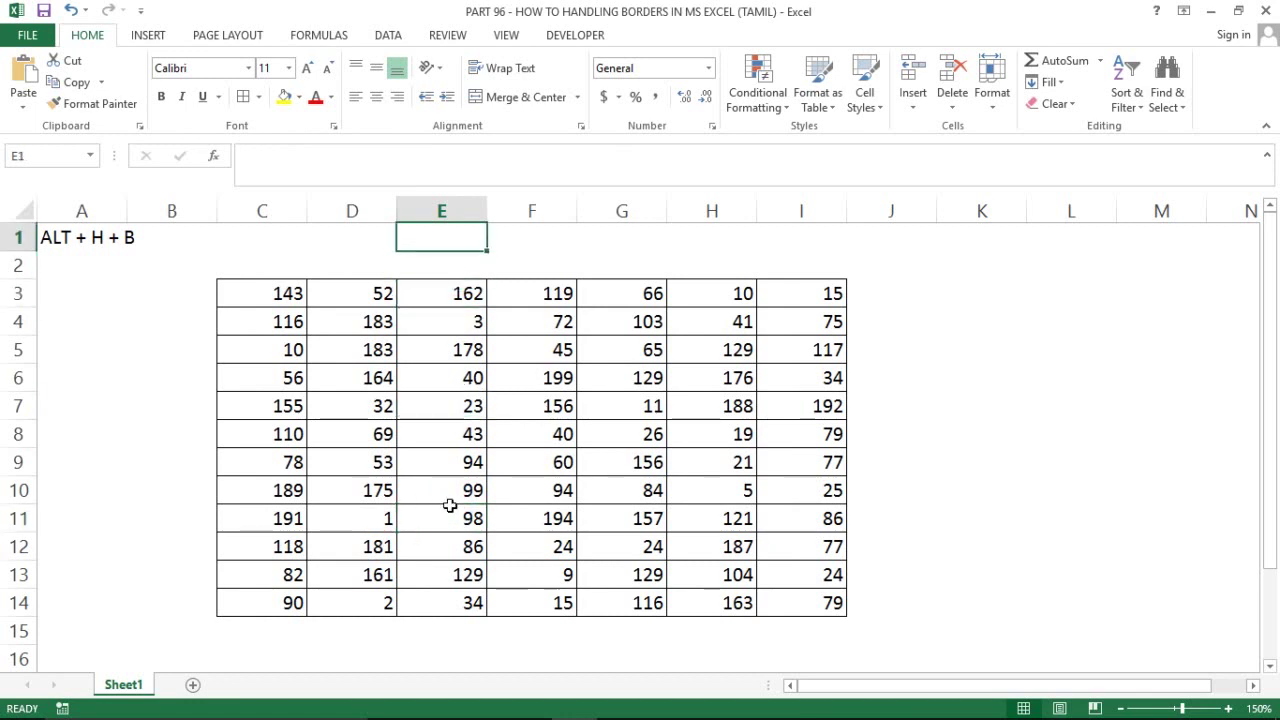
key("ctrl+Left")
key("Right")
key("Left")
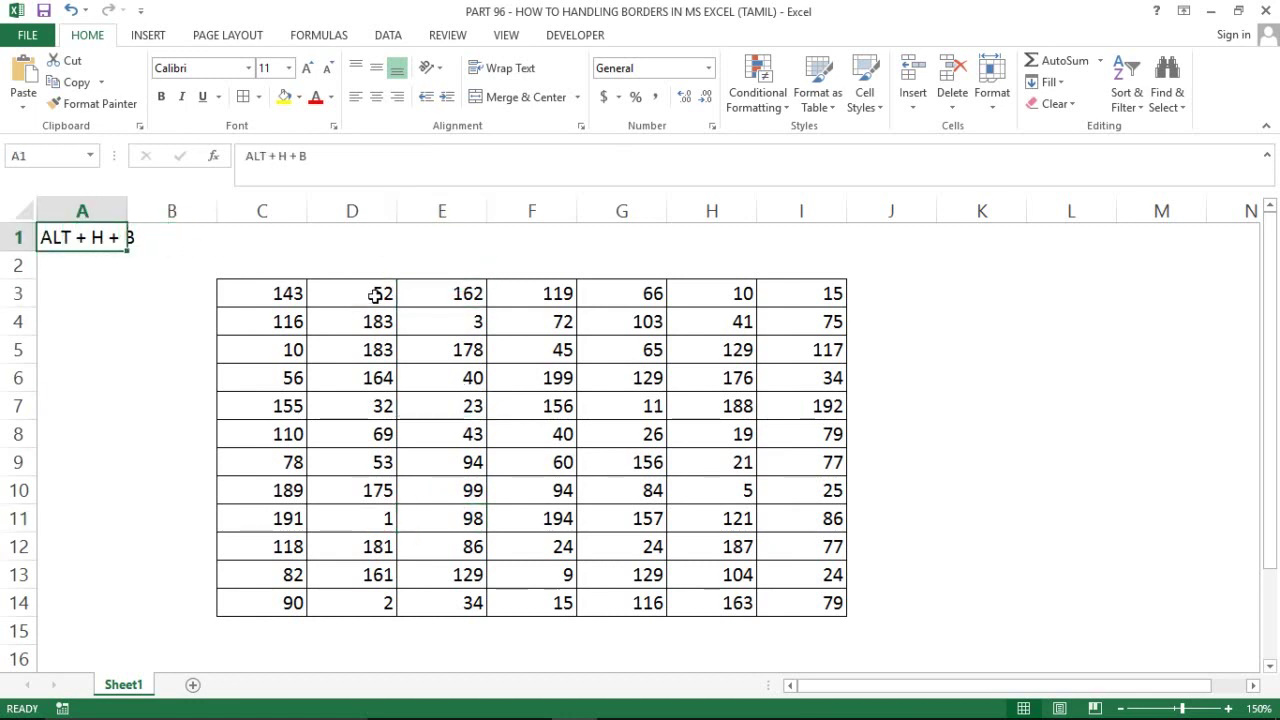
left_click(284, 96)
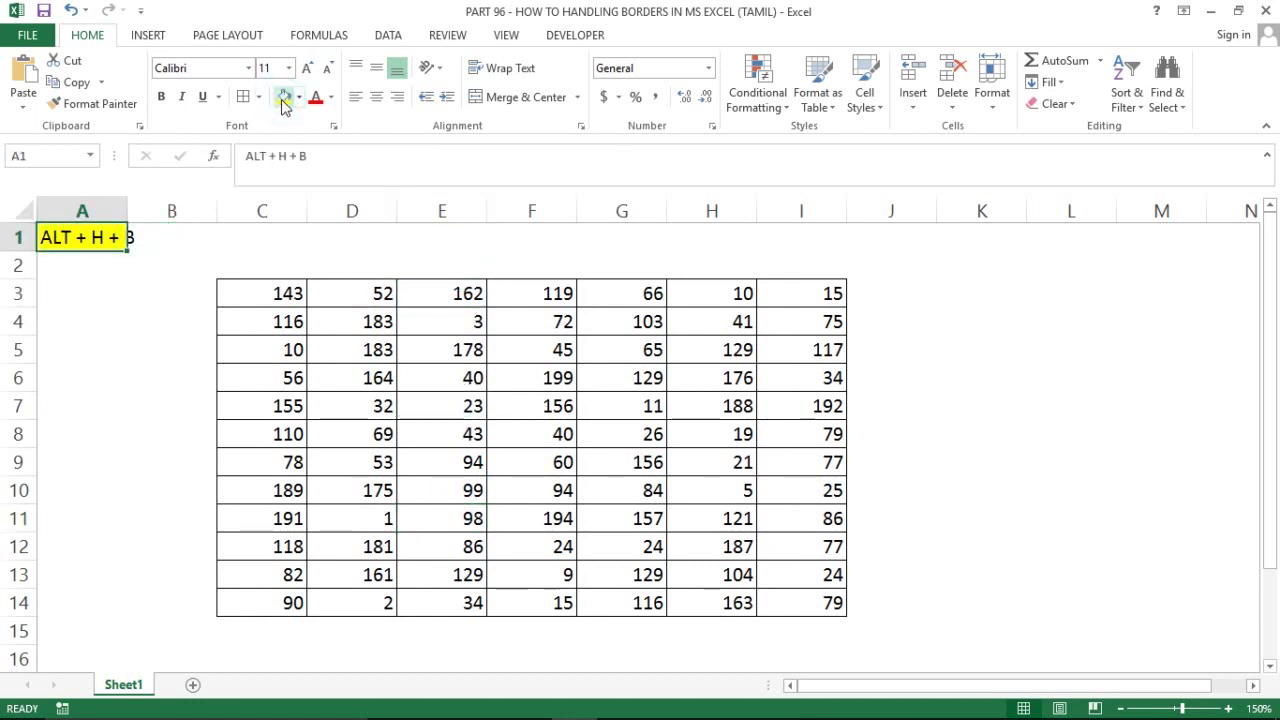
double_click(123, 201)
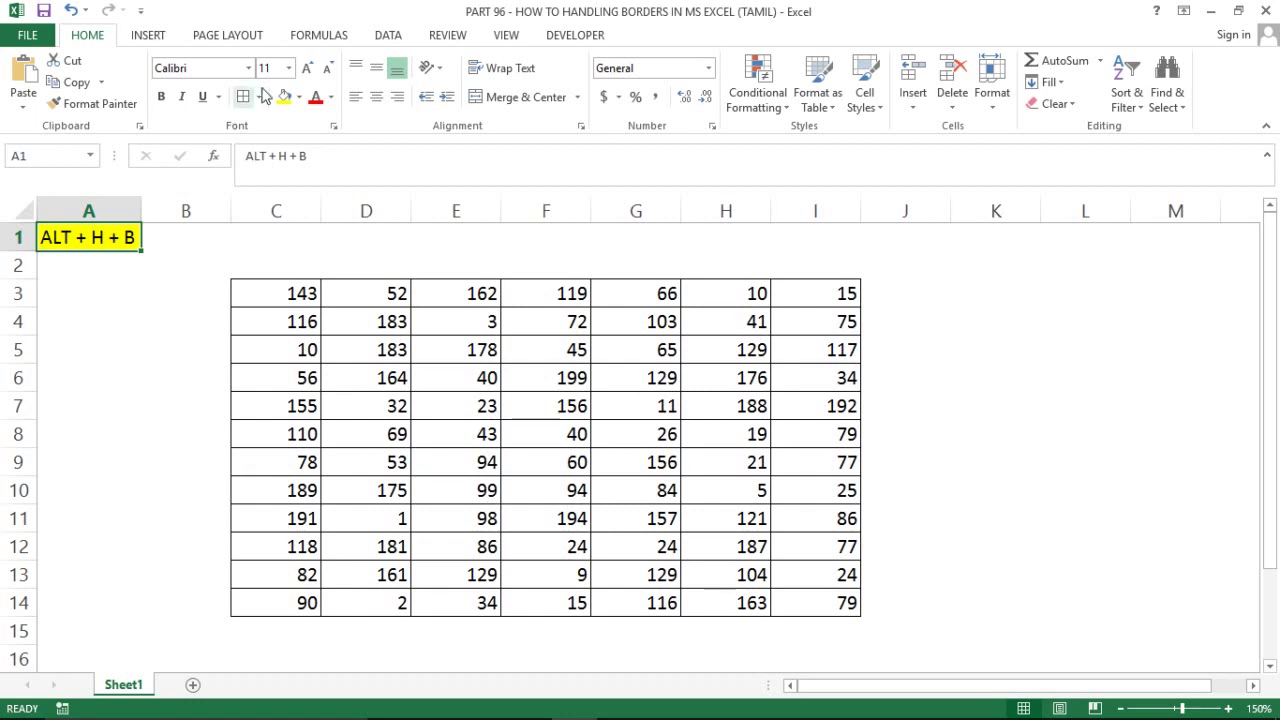
Review the list of border options from cell A3 and close it without choosing one.
left_click(94, 286)
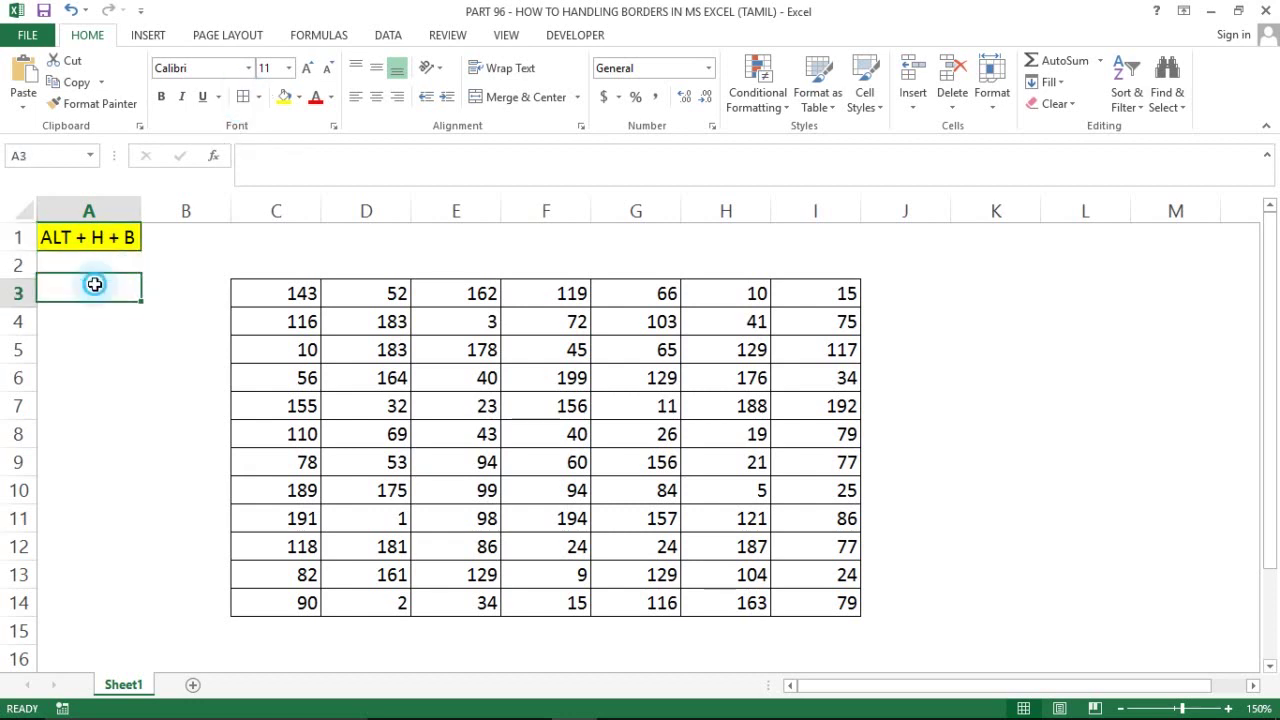
left_click(261, 97)
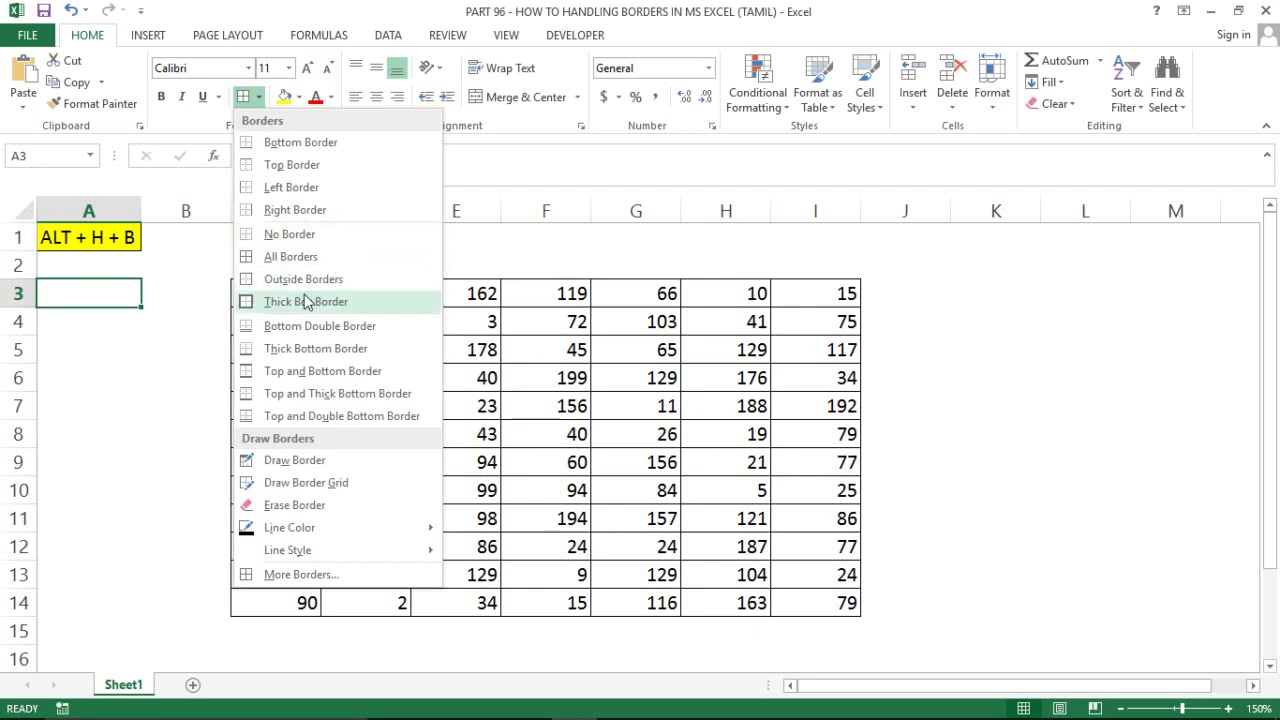
left_click(85, 348)
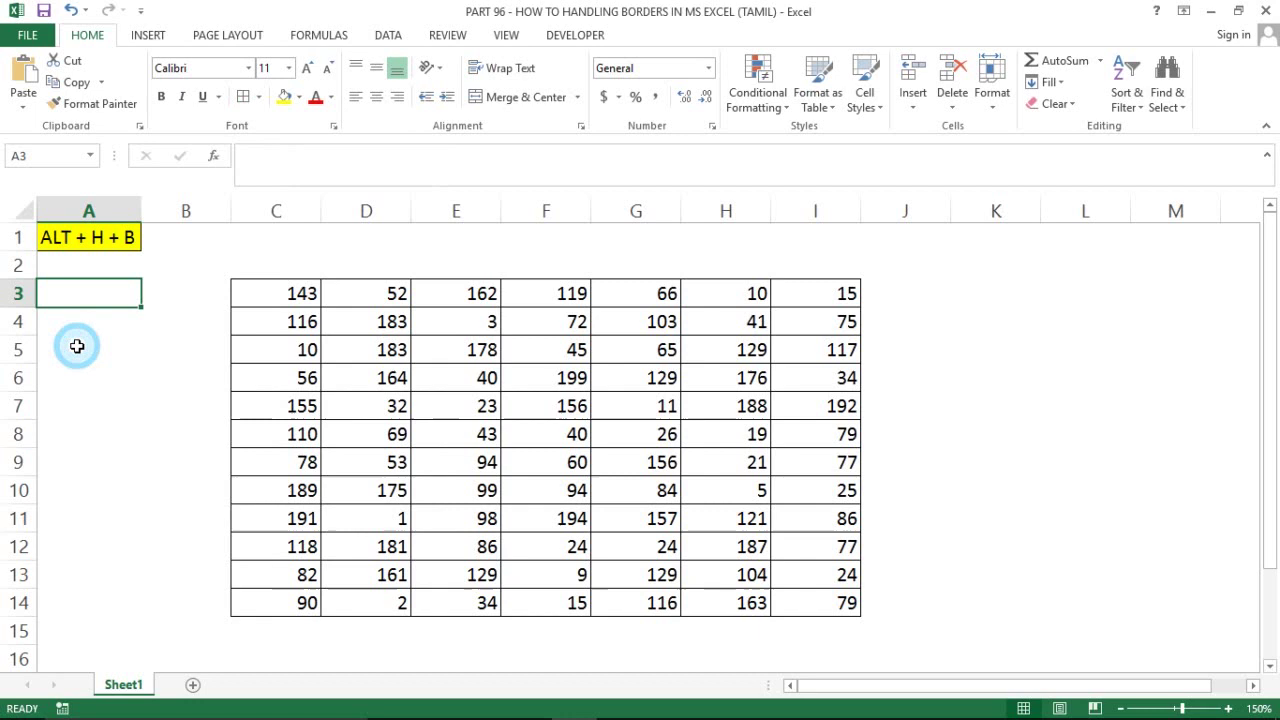
Make the shortcut note in A1 bold, keeping its text.
left_click(107, 237)
type("b")
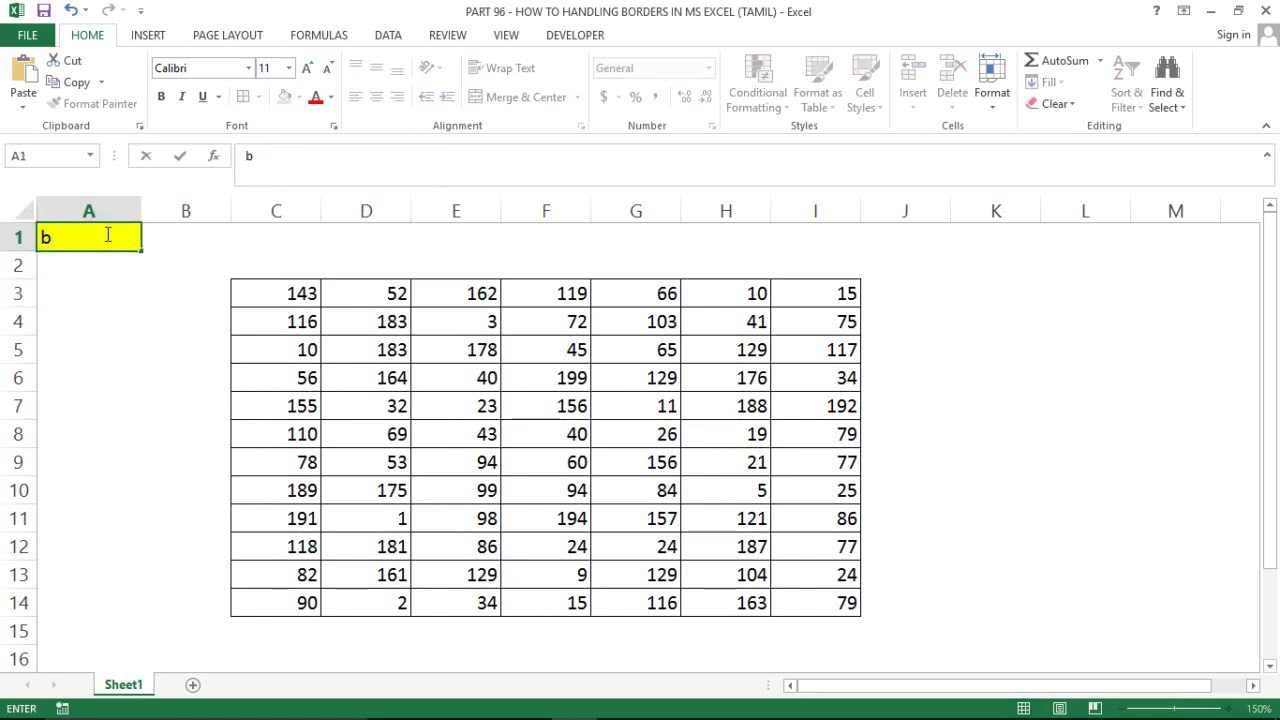
key("Escape")
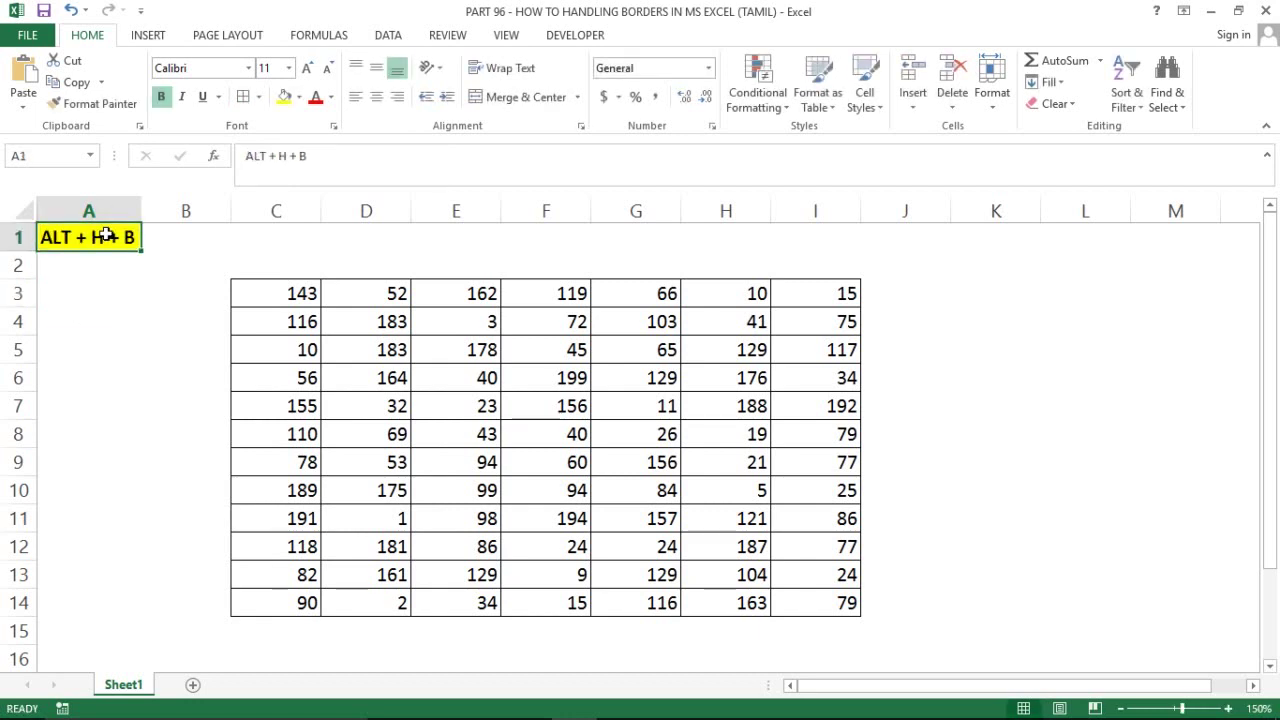
left_click(127, 375)
key("ctrl+Home")
key("Right")
key("Right")
key("Right")
key("Down")
key("Down")
key("Left")
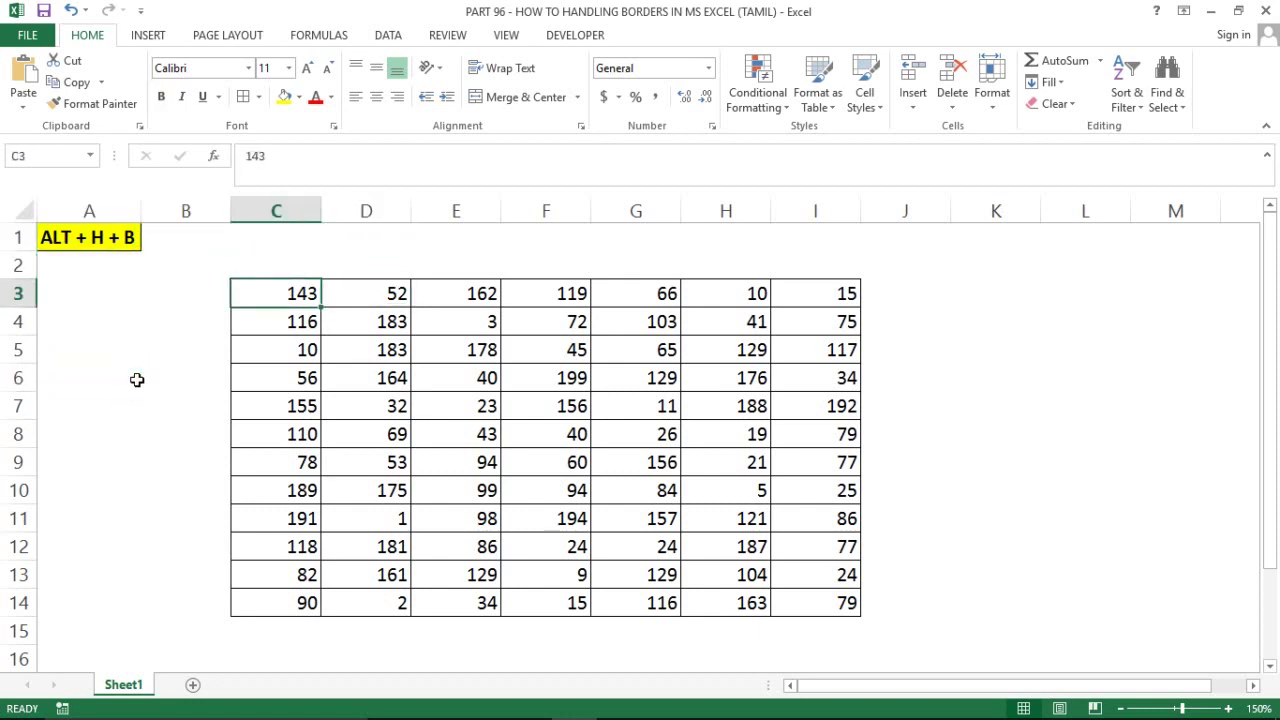
key("ctrl+a")
key("Up")
key("Up")
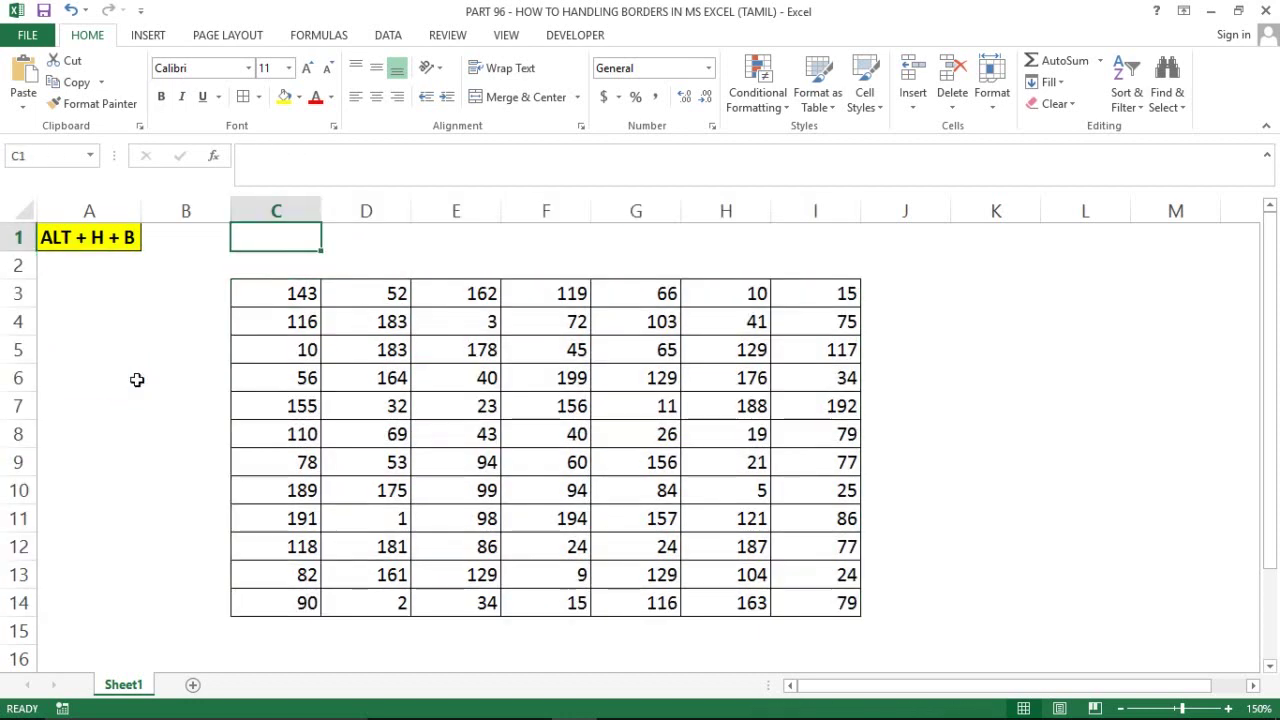